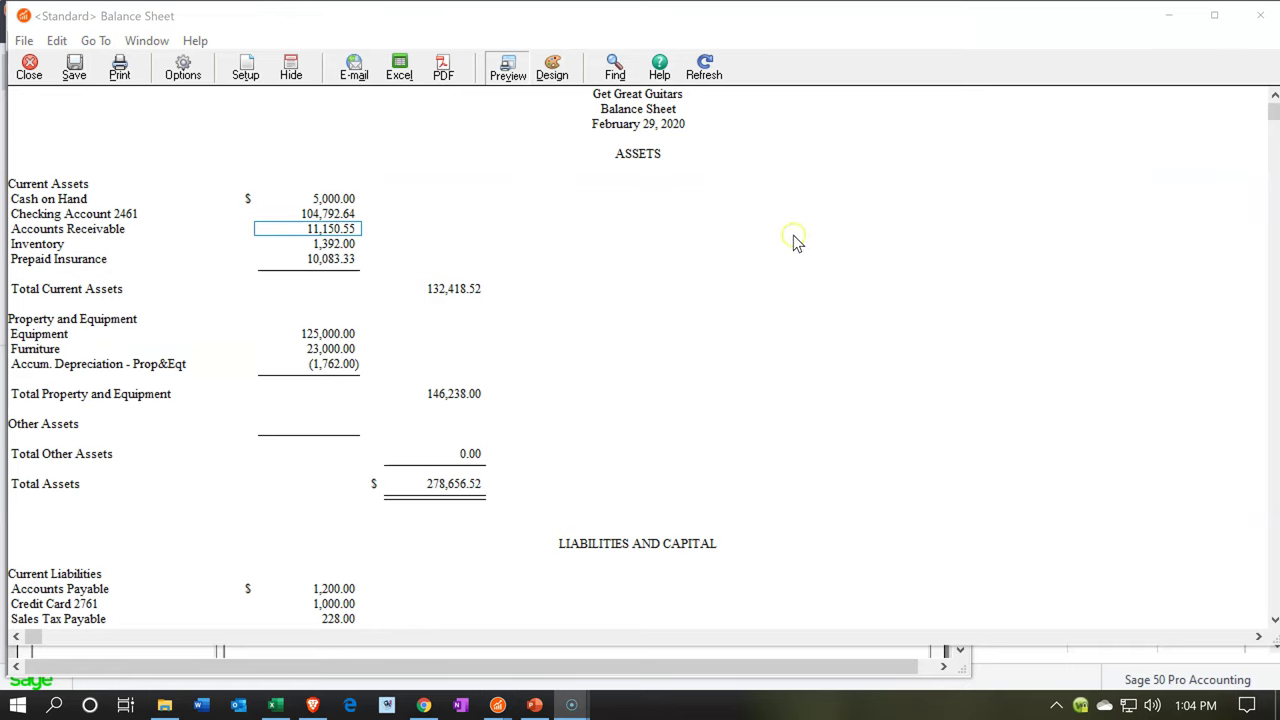
# - Maximize the Balance Sheet report and review its assets and current liabilities sections
pyautogui.click(1214, 15)
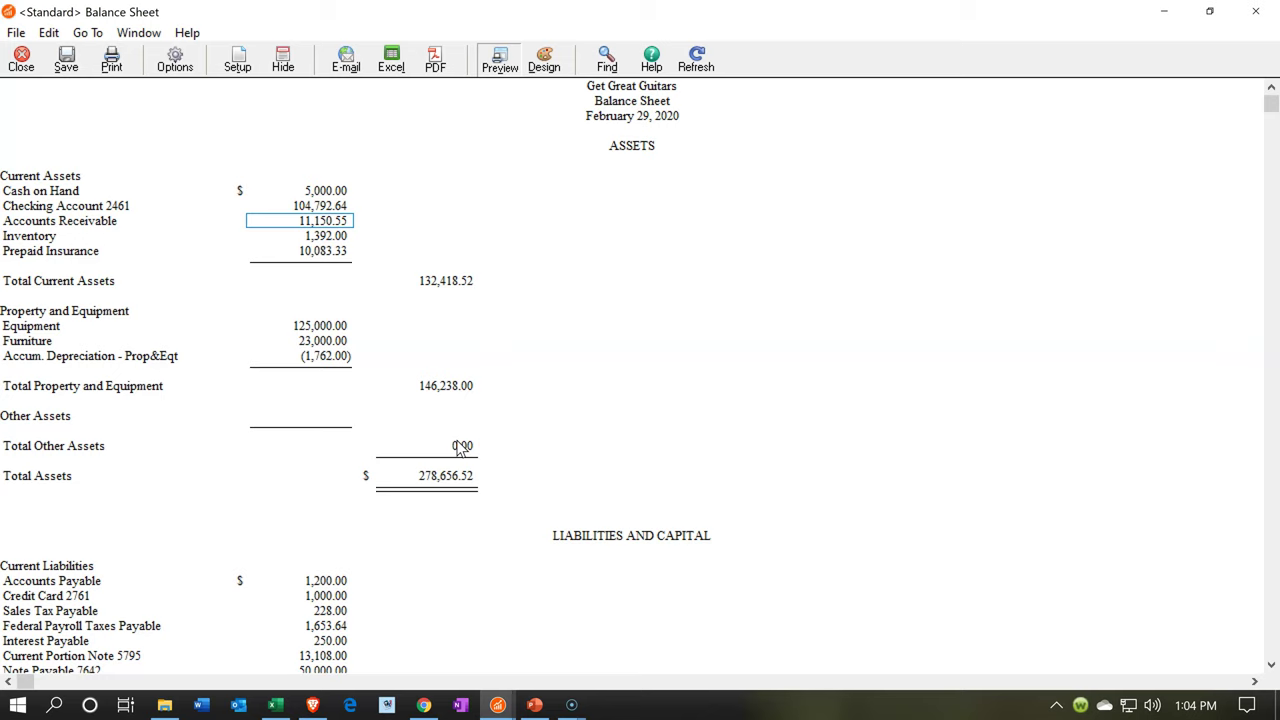
pyautogui.scroll(-2, 460, 447)
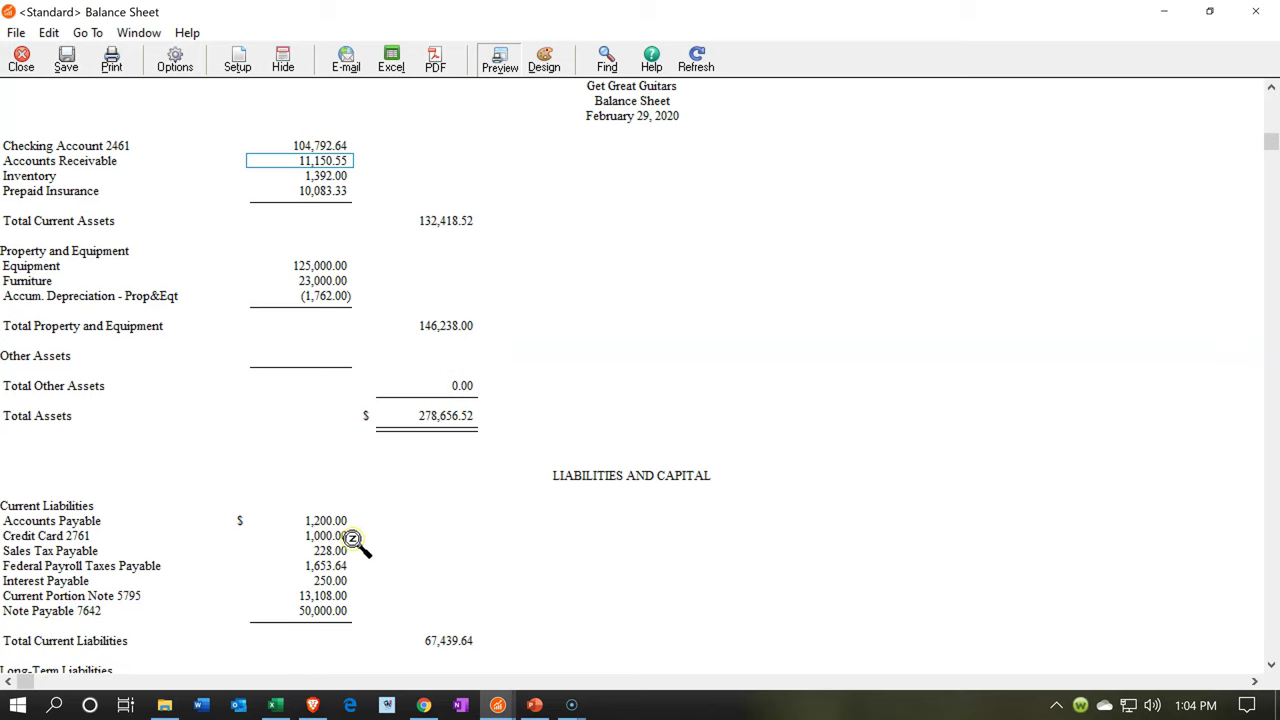
pyautogui.scroll(-1, 352, 540)
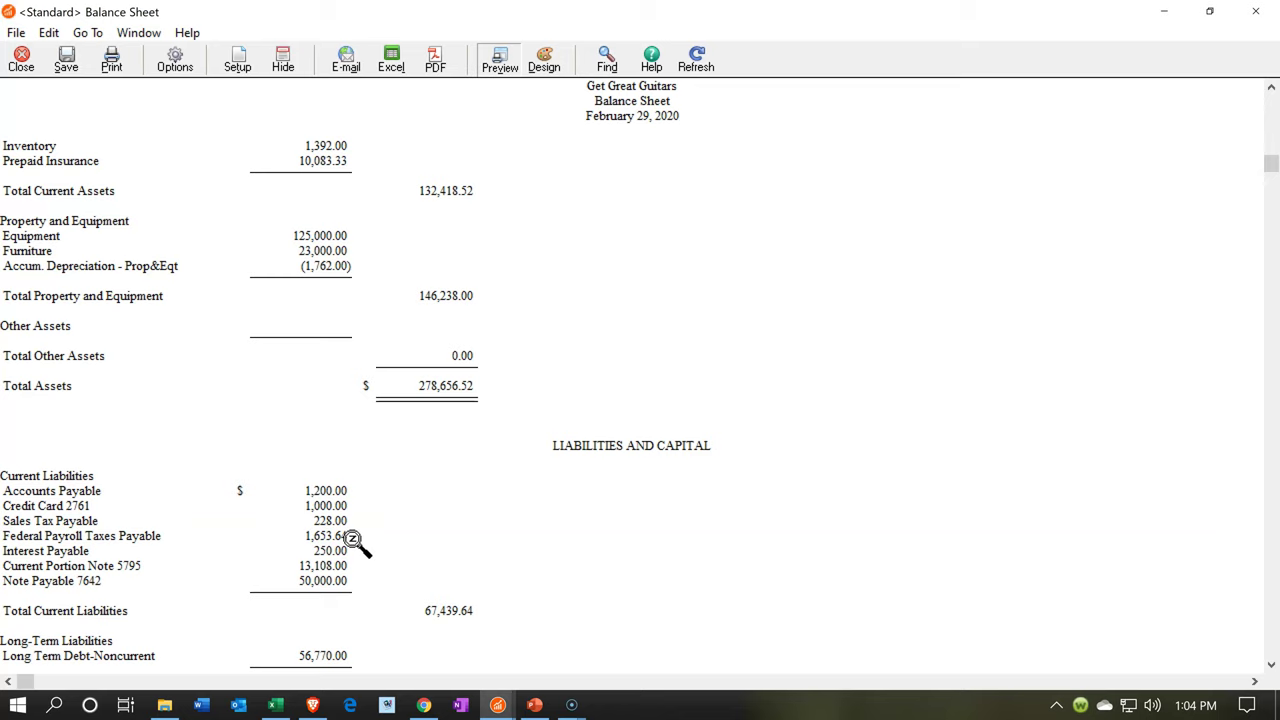
pyautogui.scroll(3, 352, 541)
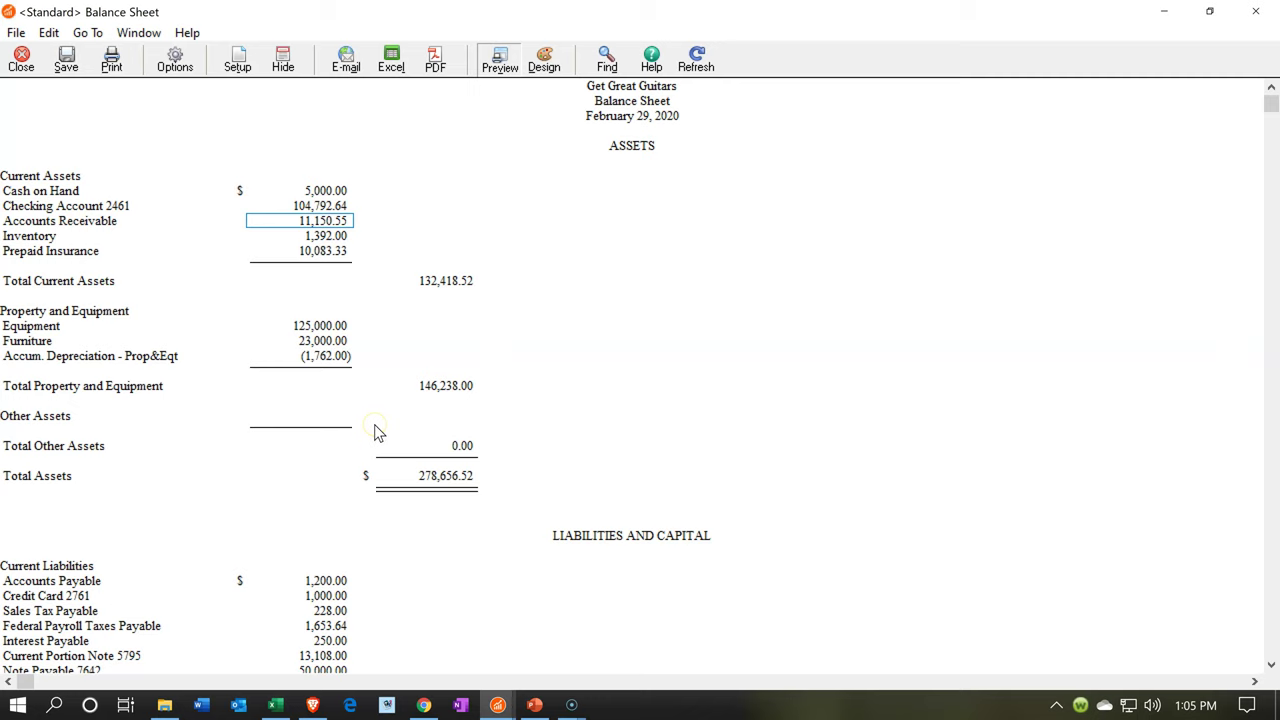
pyautogui.scroll(-3, 374, 424)
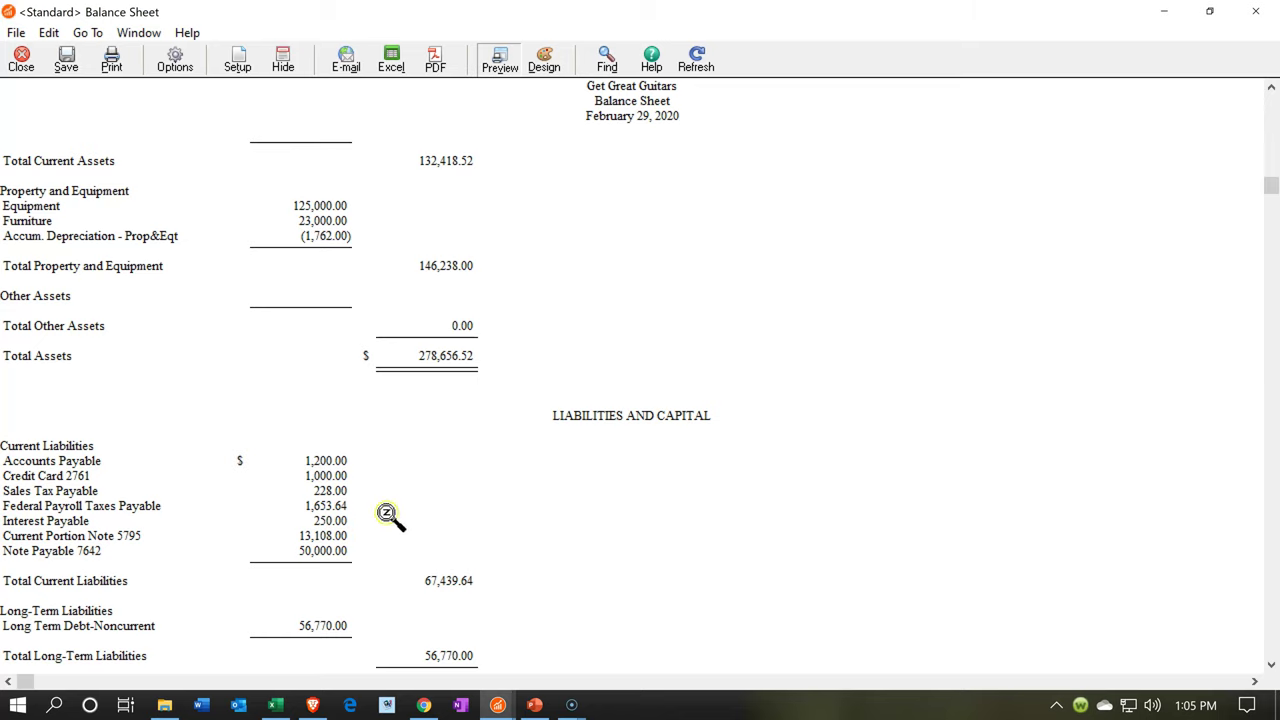
# - Bring up the main Sage 50 Accounting window and look over the Customers & Sales tasks and customer balances
pyautogui.click(422, 707)
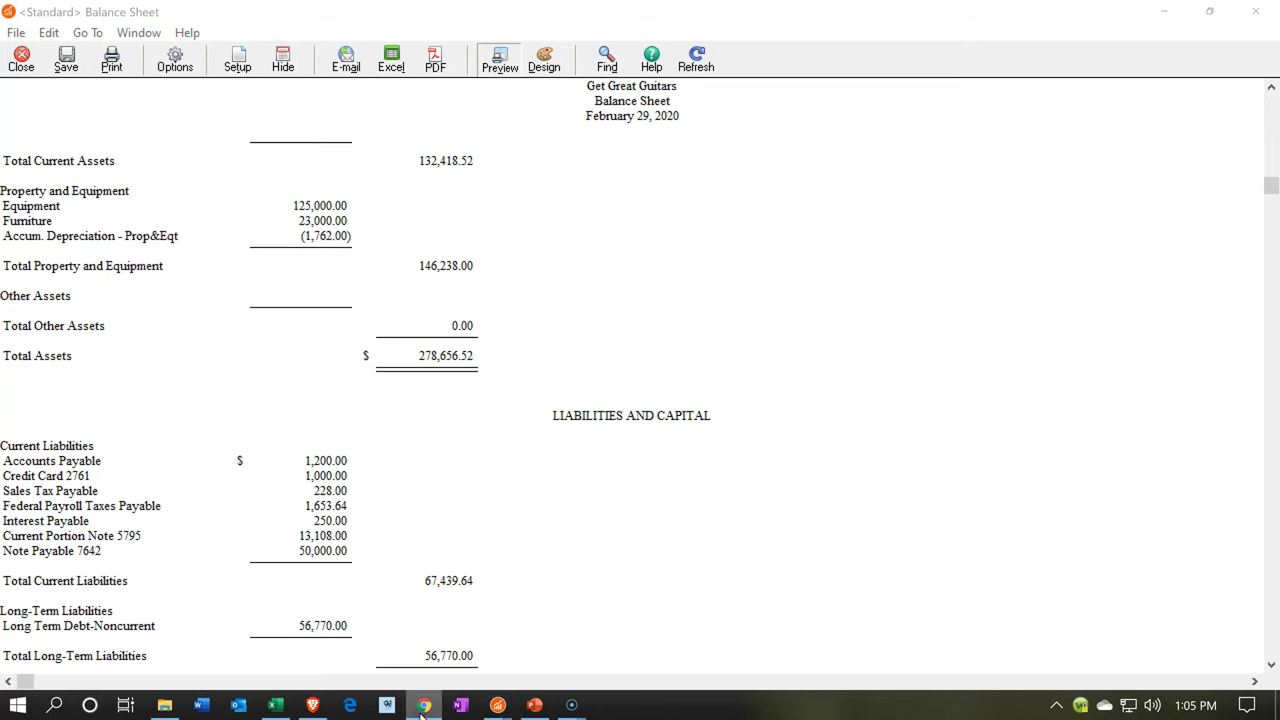
pyautogui.click(483, 706)
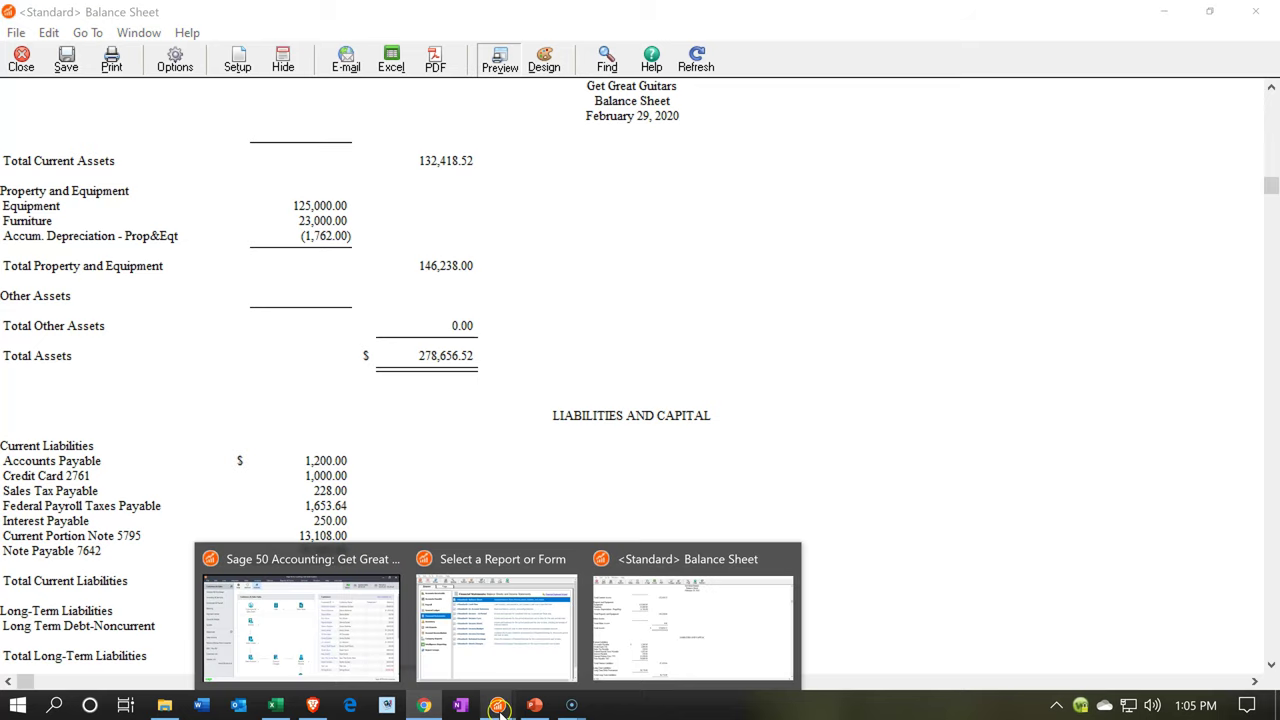
pyautogui.moveTo(392, 676)
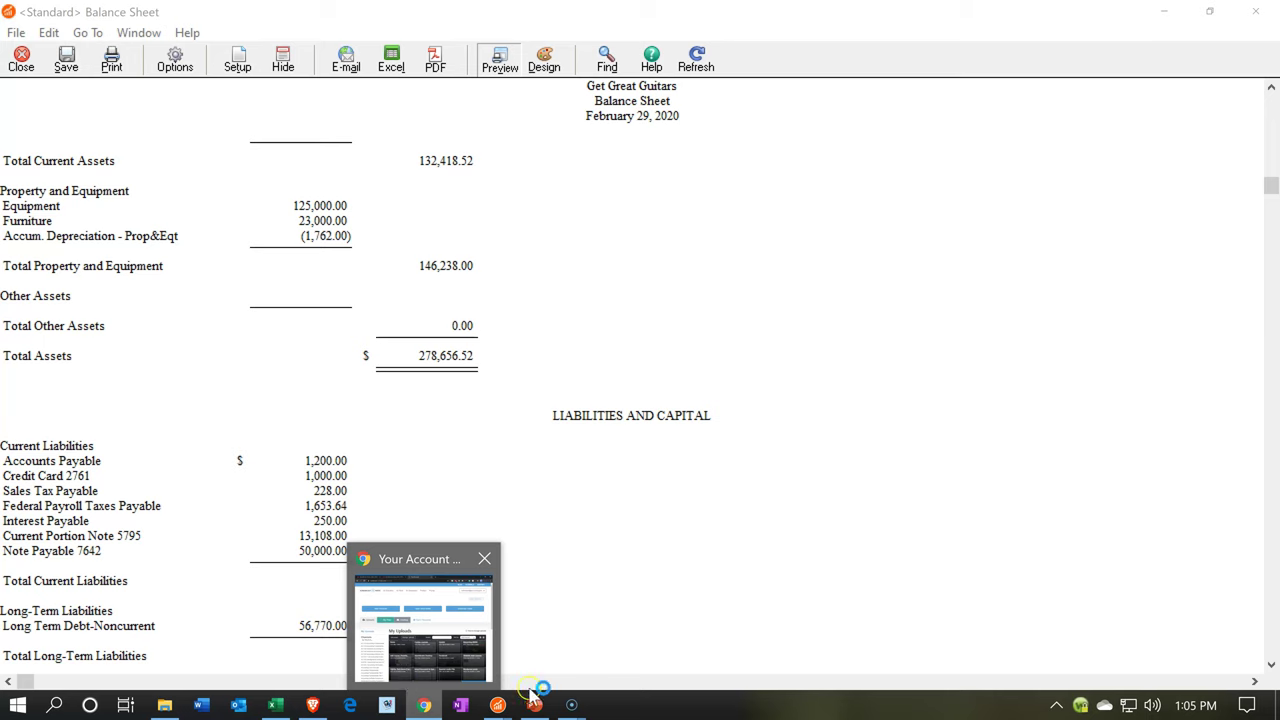
pyautogui.moveTo(497, 703)
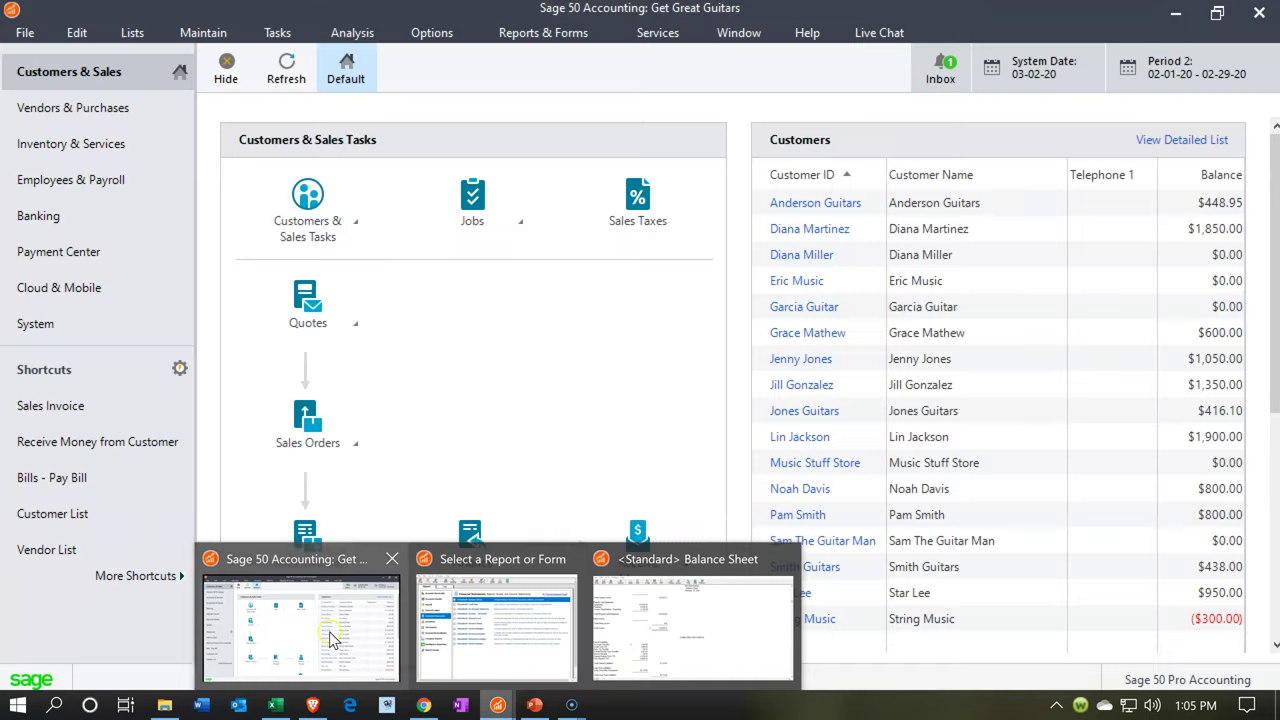
pyautogui.click(329, 632)
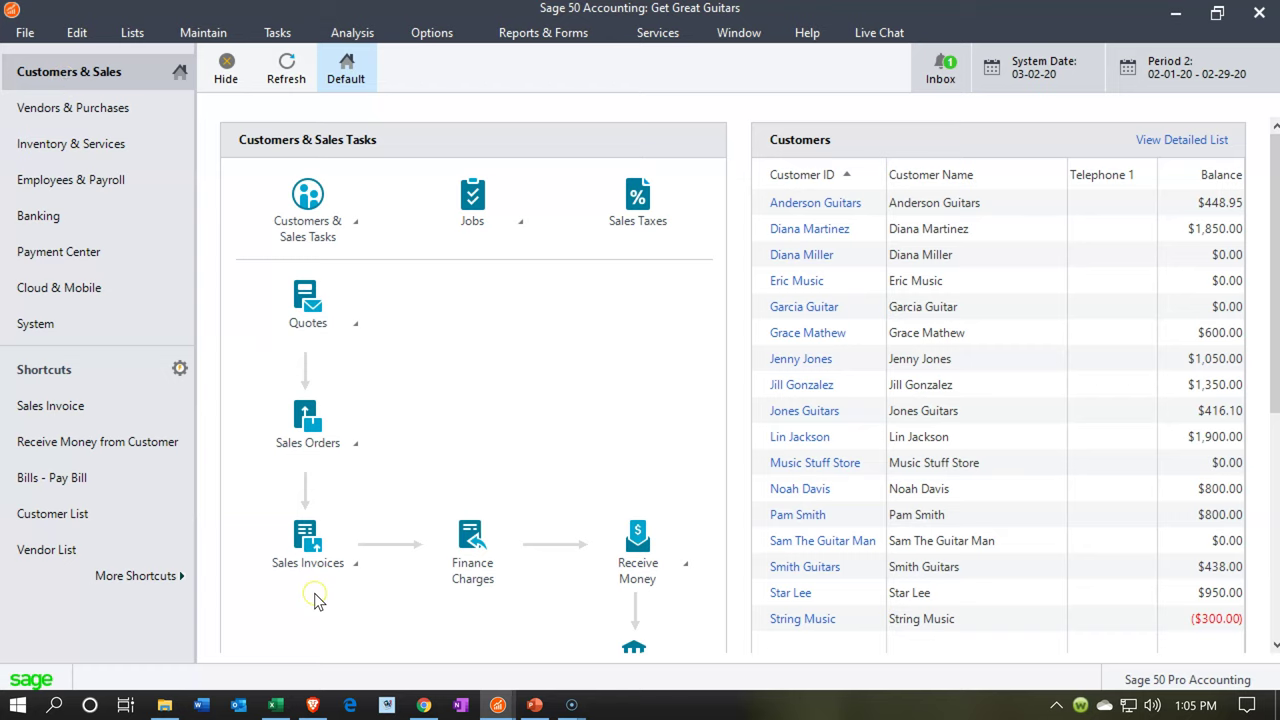
pyautogui.scroll(-1, 308, 591)
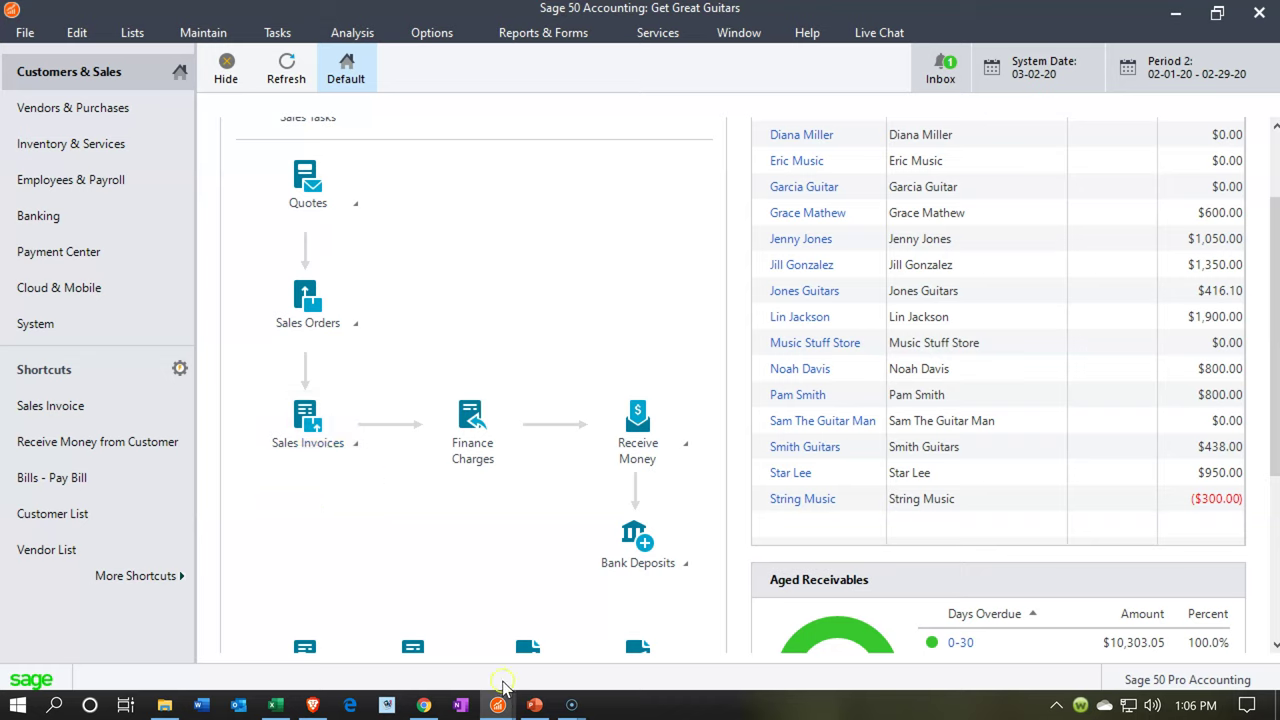
# - Compare the Accounts Receivable line on the Balance Sheet with the customer balances in the Customers & Sales overview
pyautogui.moveTo(500, 700)
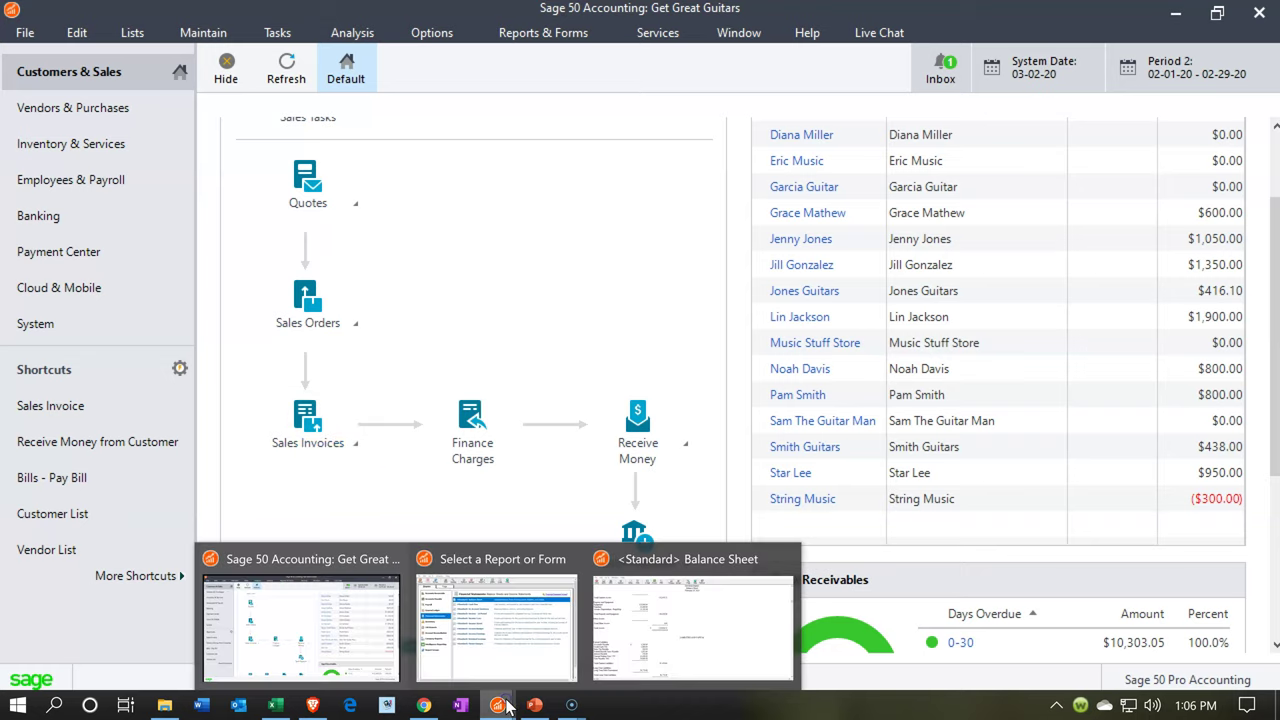
pyautogui.click(718, 636)
pyautogui.scroll(3, 535, 430)
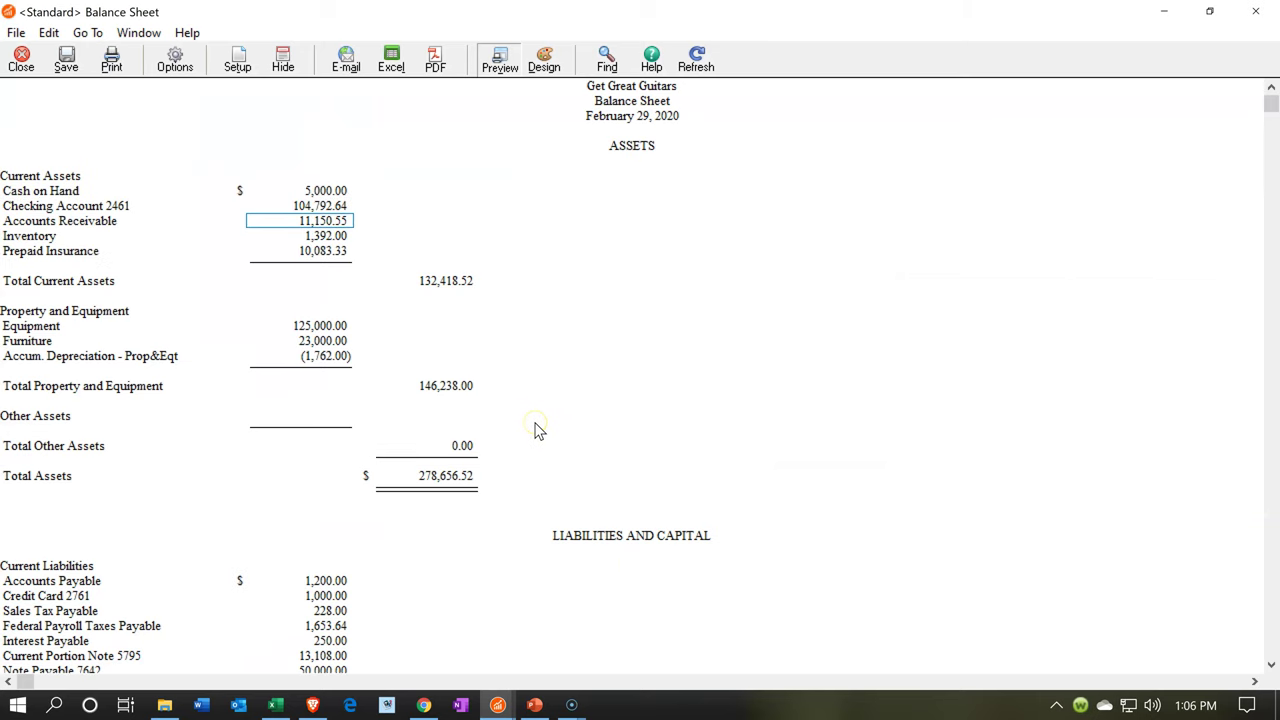
pyautogui.click(497, 705)
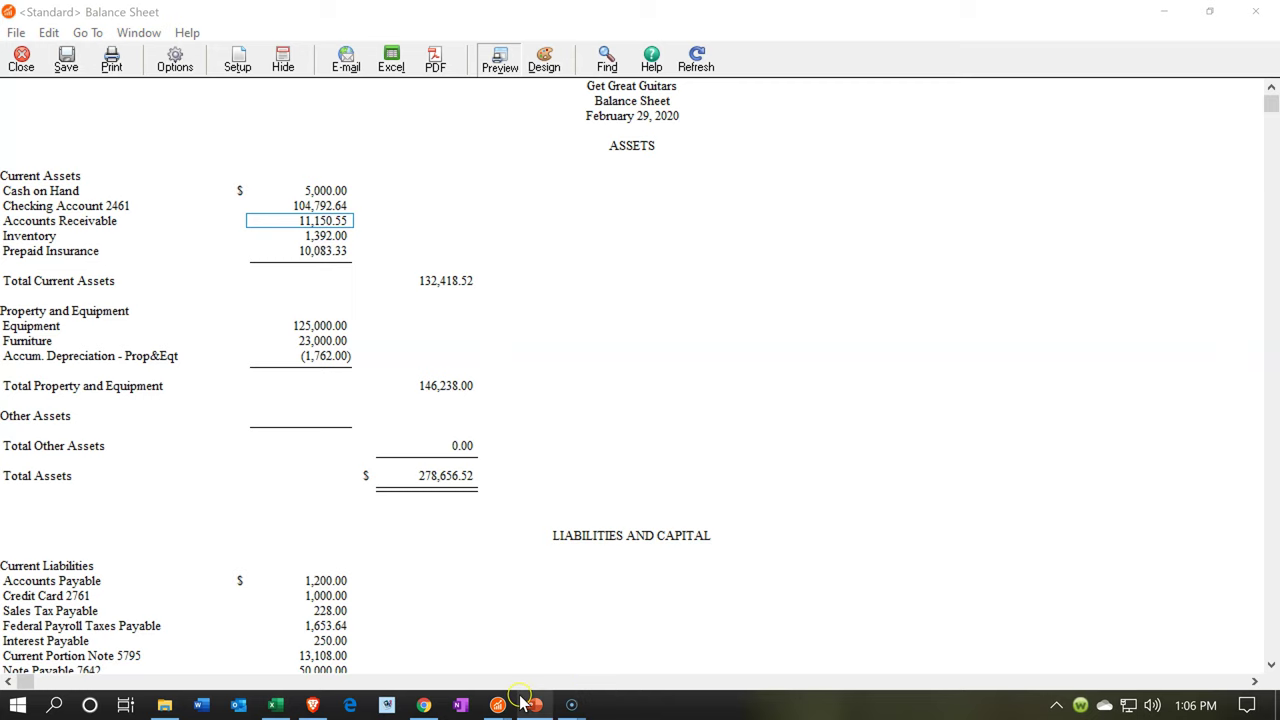
pyautogui.moveTo(521, 702)
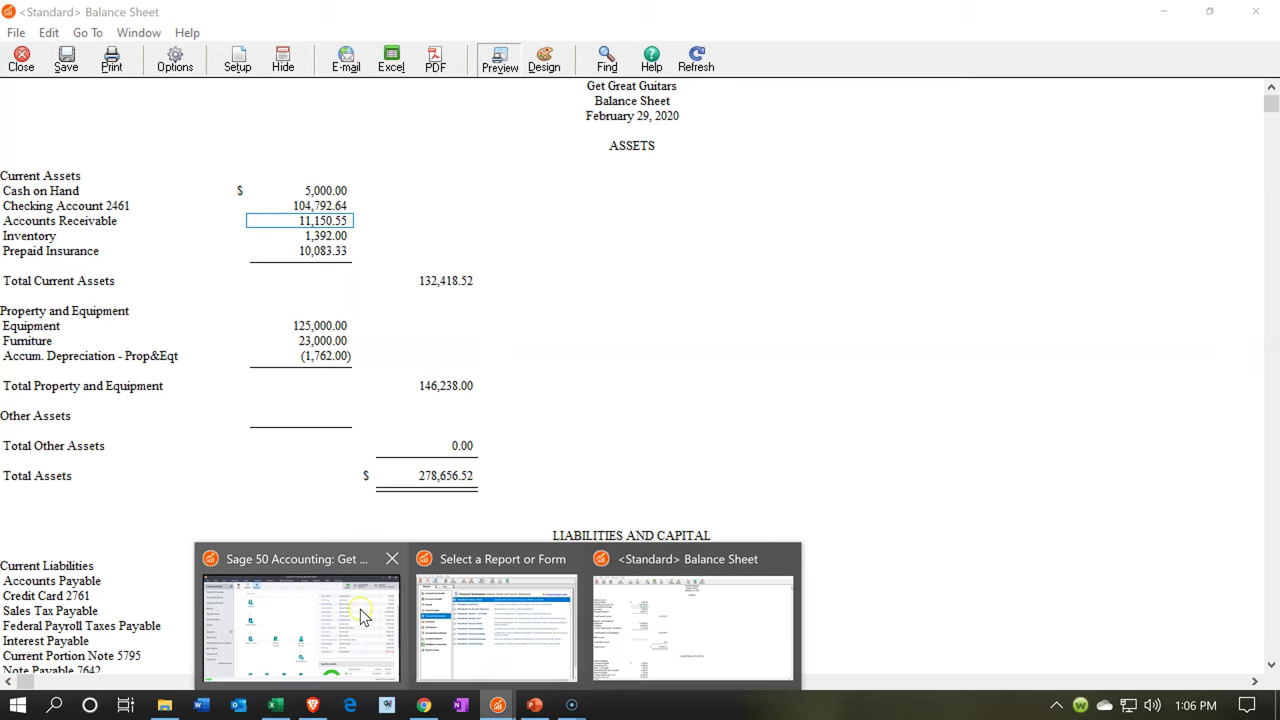
pyautogui.click(362, 612)
pyautogui.click(665, 455)
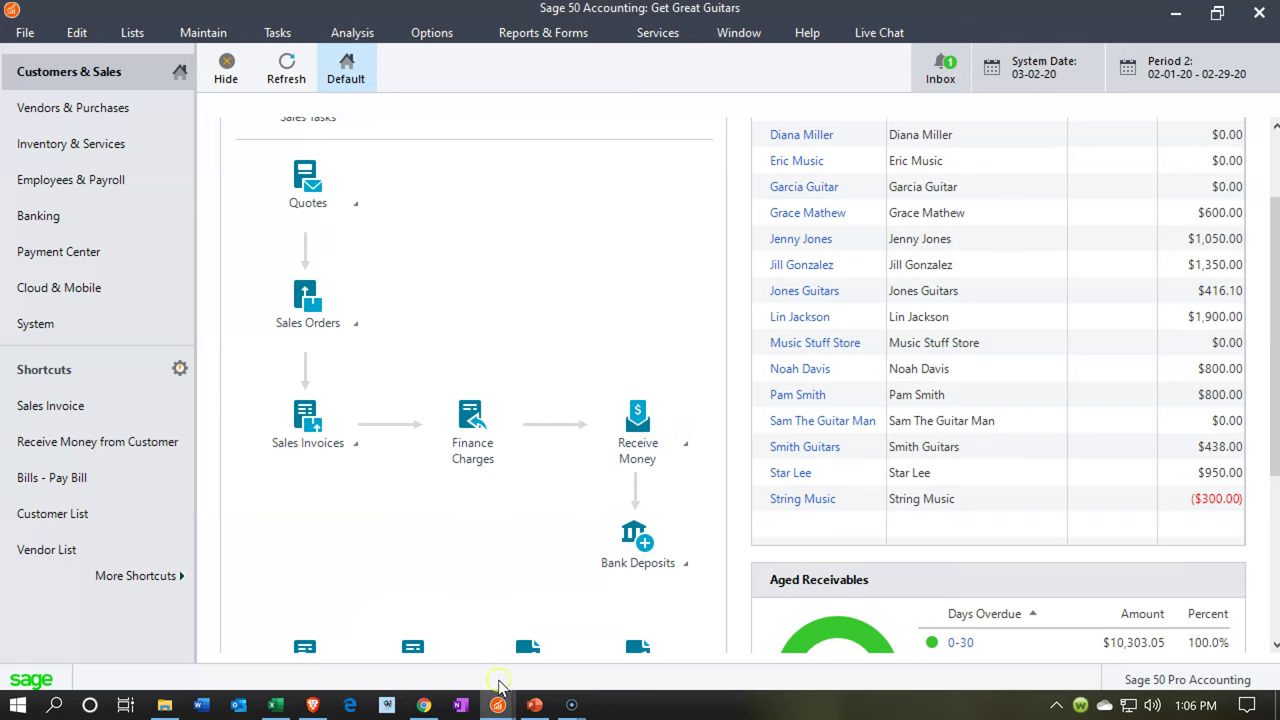
pyautogui.click(611, 661)
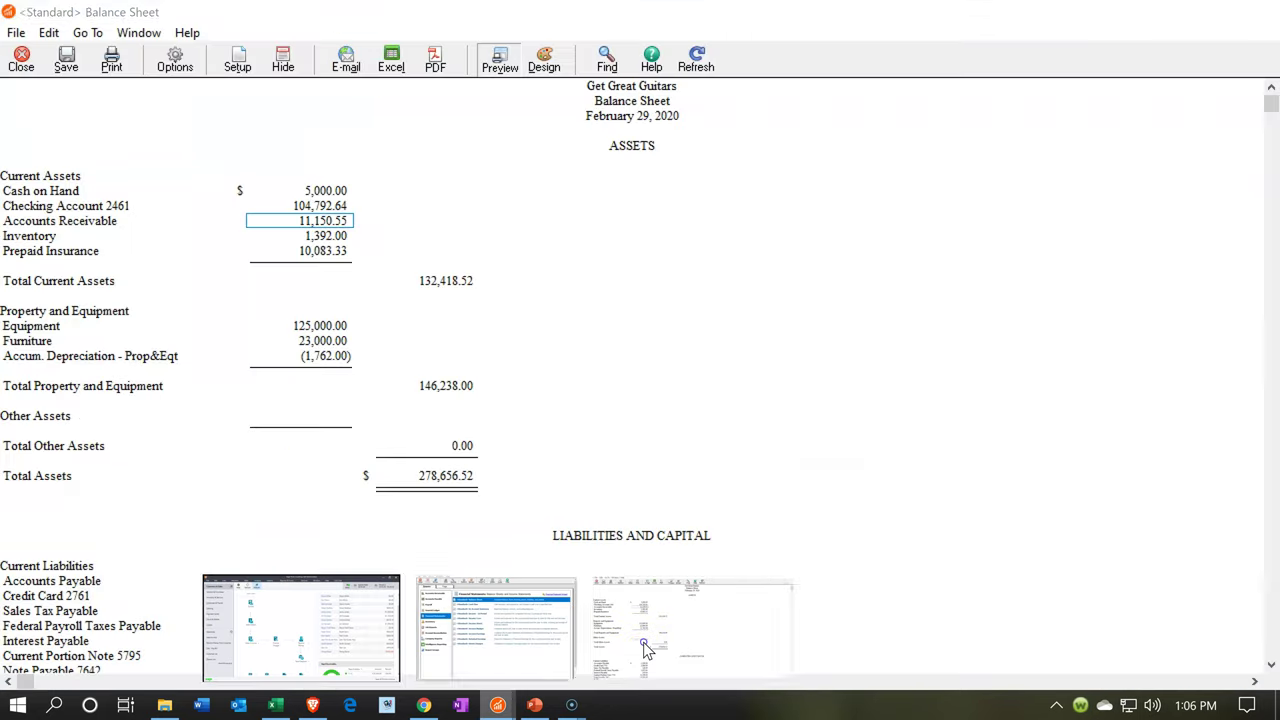
pyautogui.click(643, 642)
pyautogui.click(315, 222)
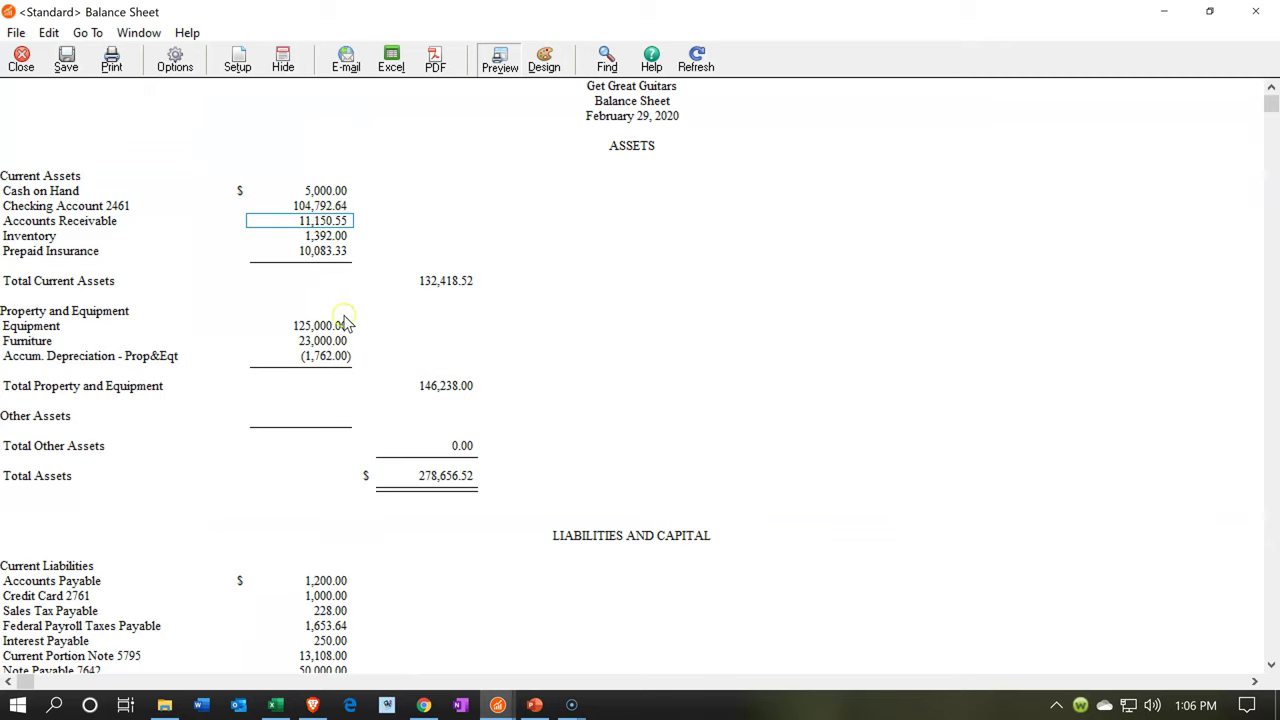
# - Return to the report selection window and display the Aged Receivables report from the Accounts Receivable category
pyautogui.click(491, 706)
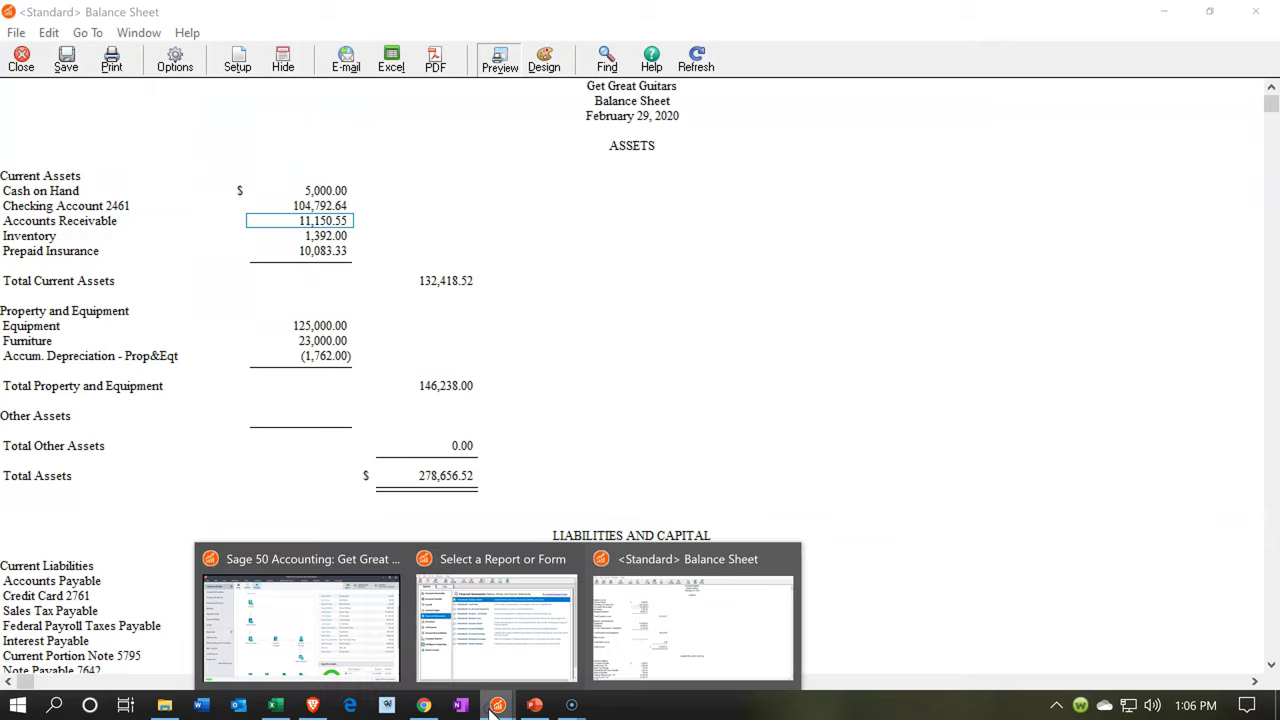
pyautogui.click(506, 628)
pyautogui.click(205, 280)
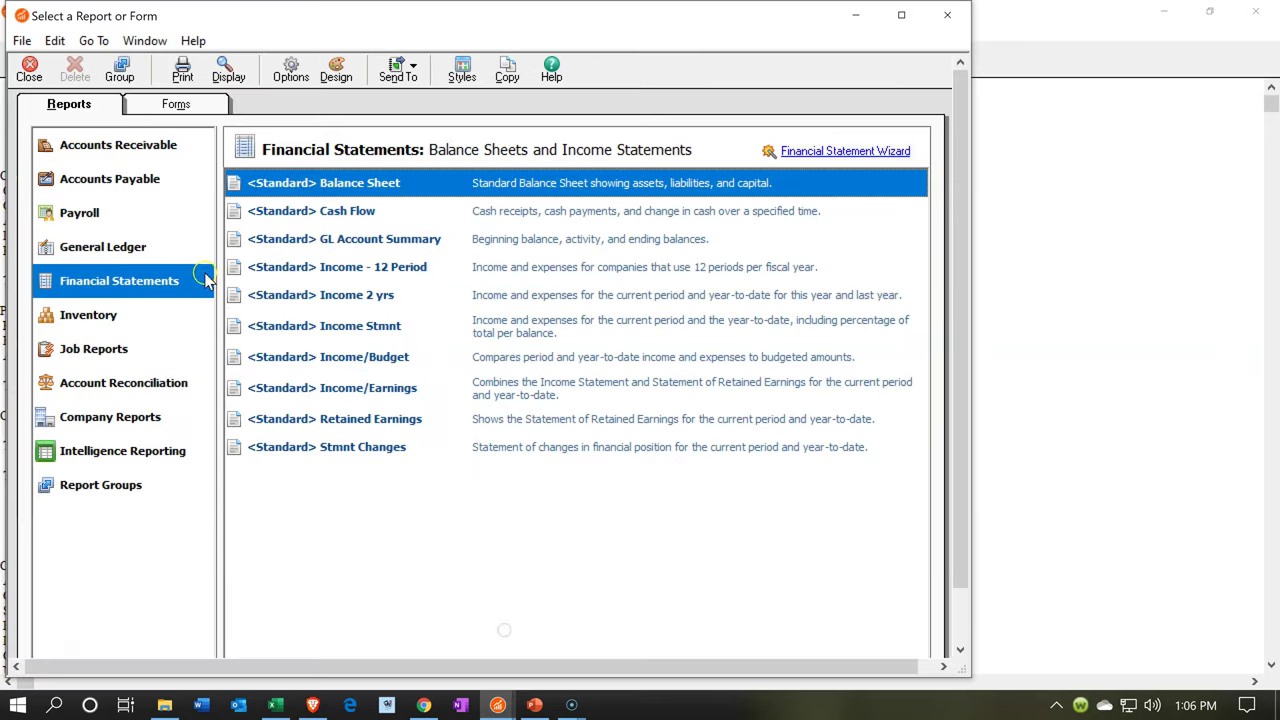
pyautogui.click(118, 152)
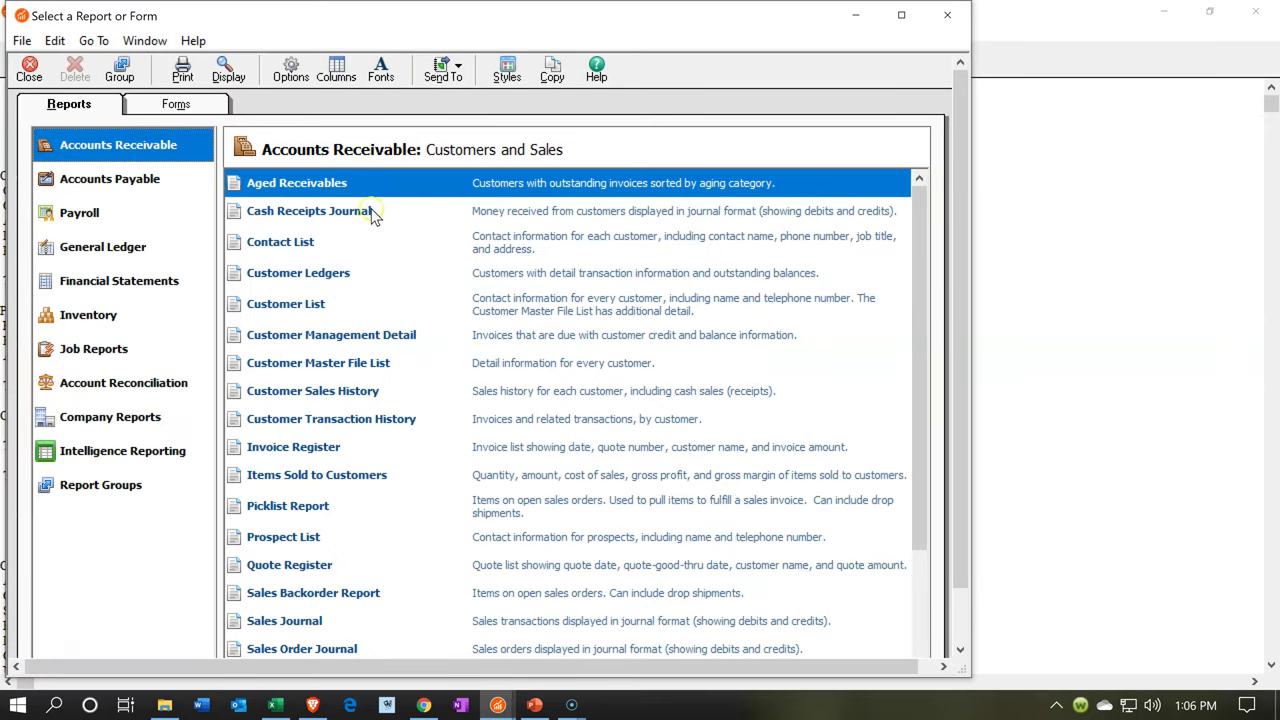
pyautogui.doubleClick(318, 182)
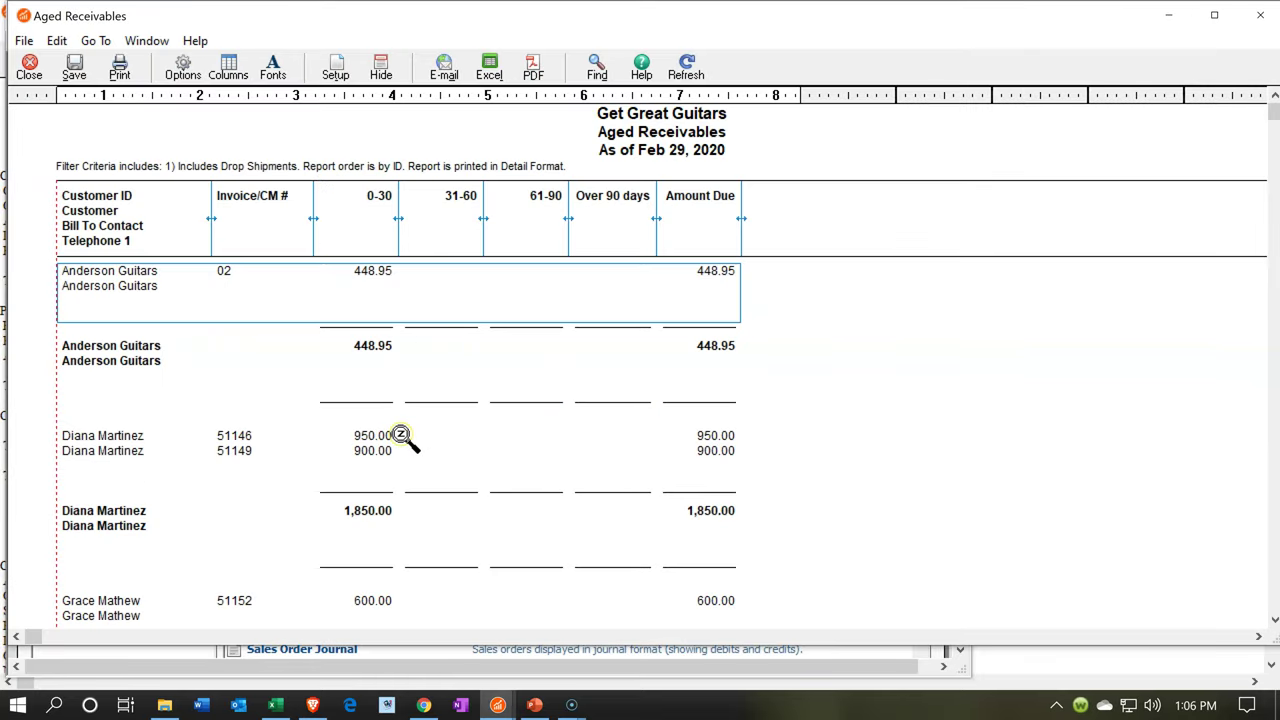
# - Examine the end of the Aged Receivables report, including the String Music credit and the report total
pyautogui.scroll(-5, 400, 440)
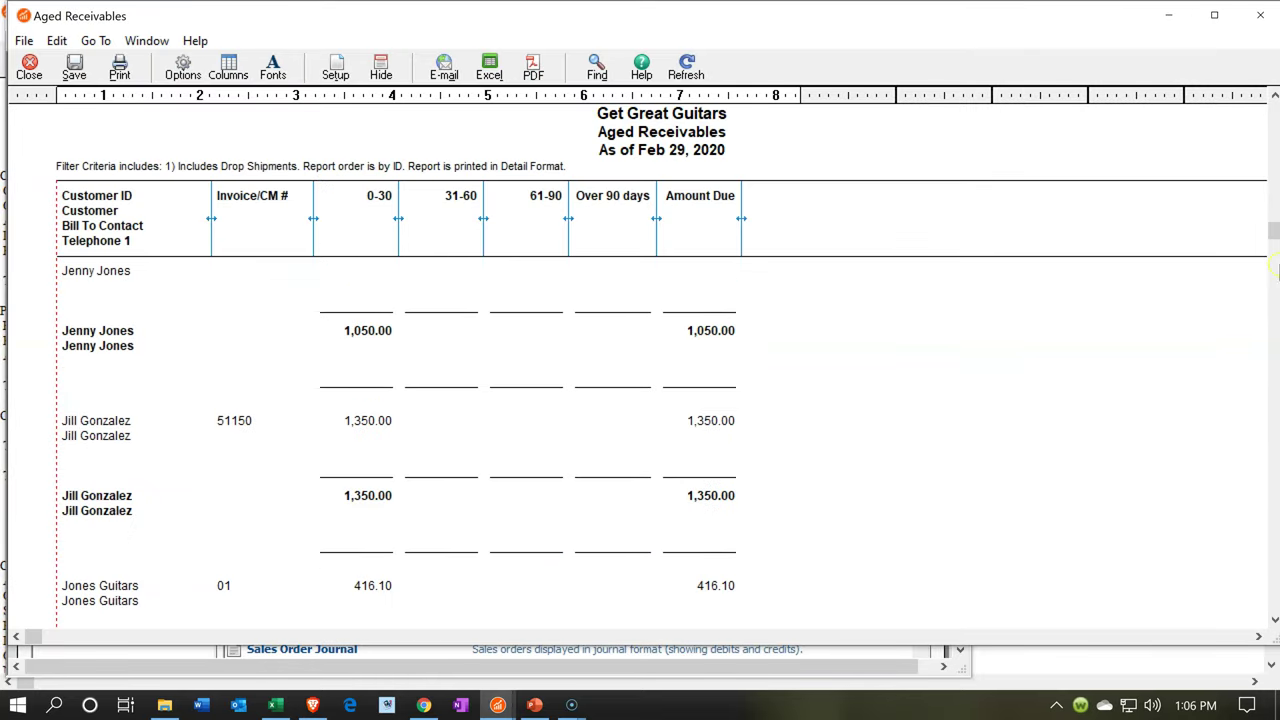
pyautogui.moveTo(1274, 240); pyautogui.dragTo(1274, 640)
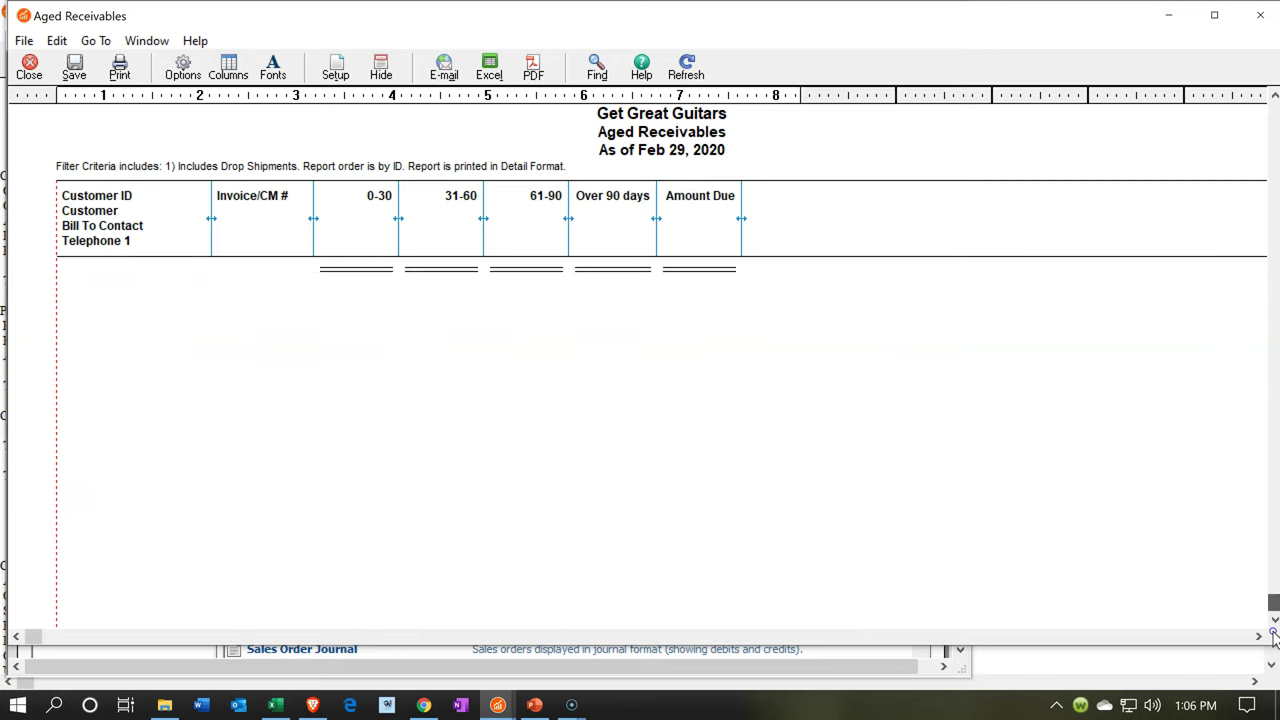
pyautogui.scroll(4, 672, 574)
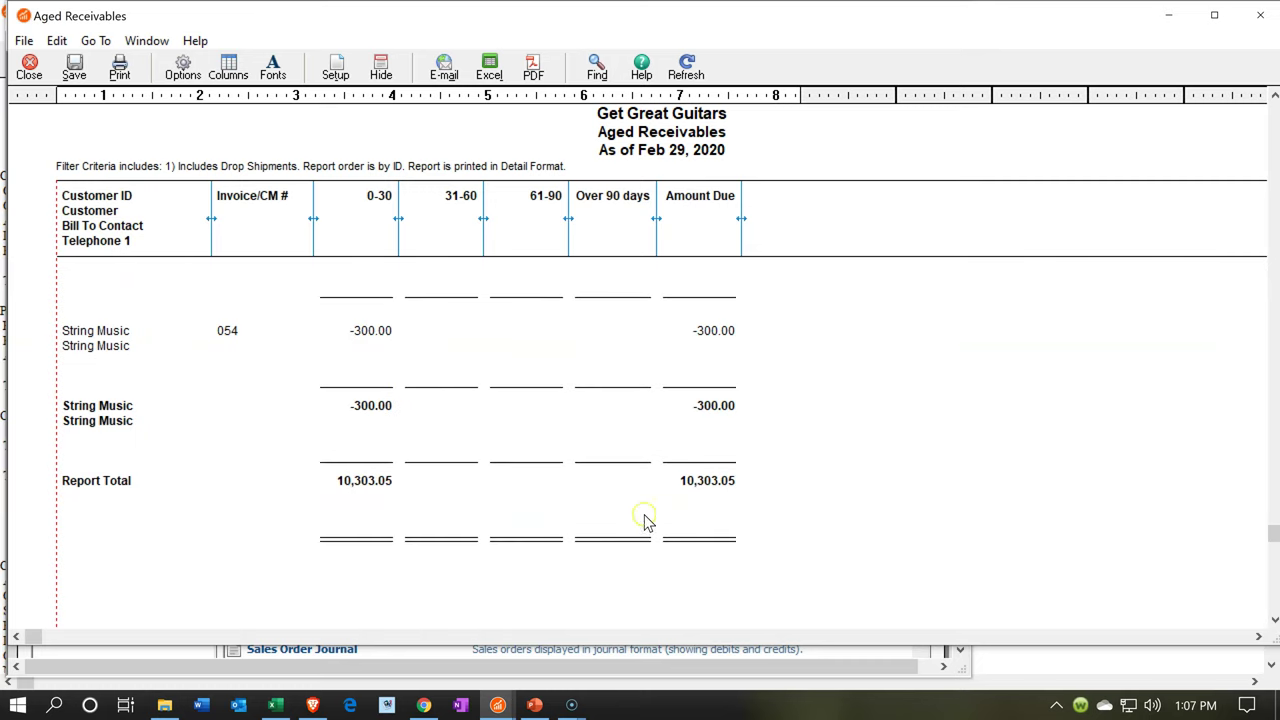
pyautogui.scroll(1, 679, 420)
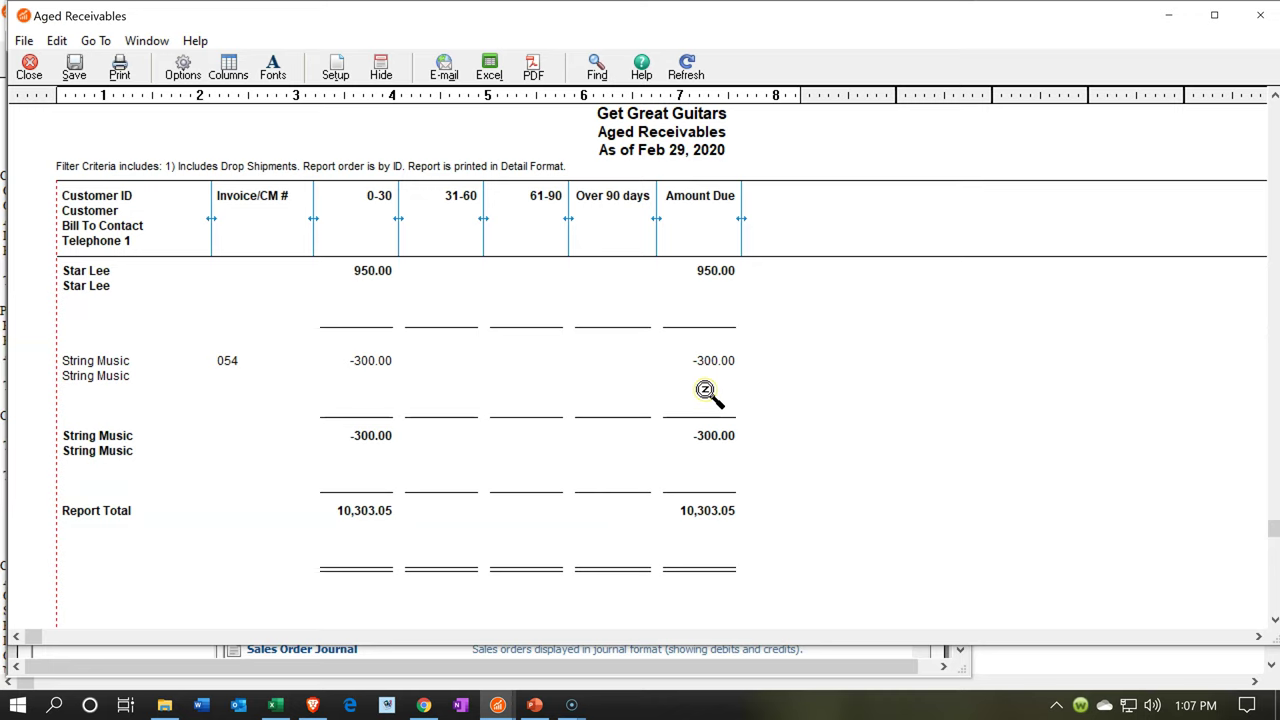
pyautogui.scroll(1, 706, 392)
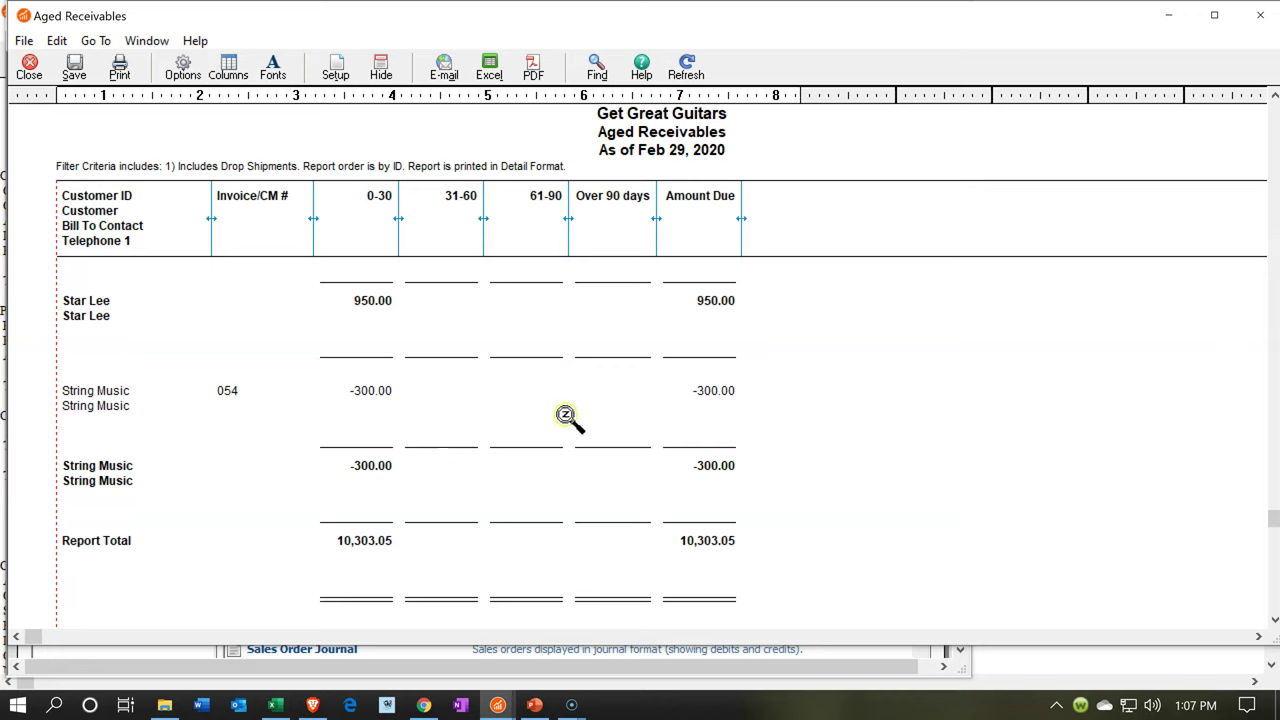
pyautogui.click(697, 397)
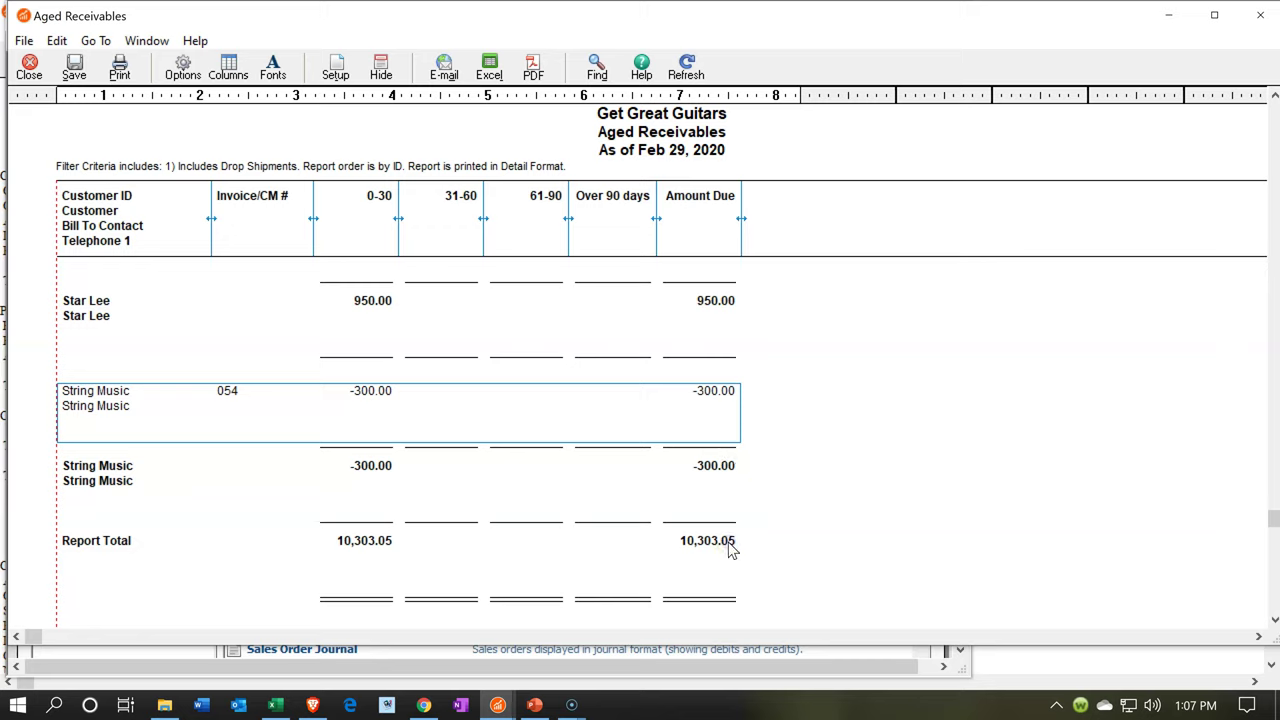
# - Switch back to the Balance Sheet to check the Accounts Receivable amount against the Aged Receivables total
pyautogui.click(498, 705)
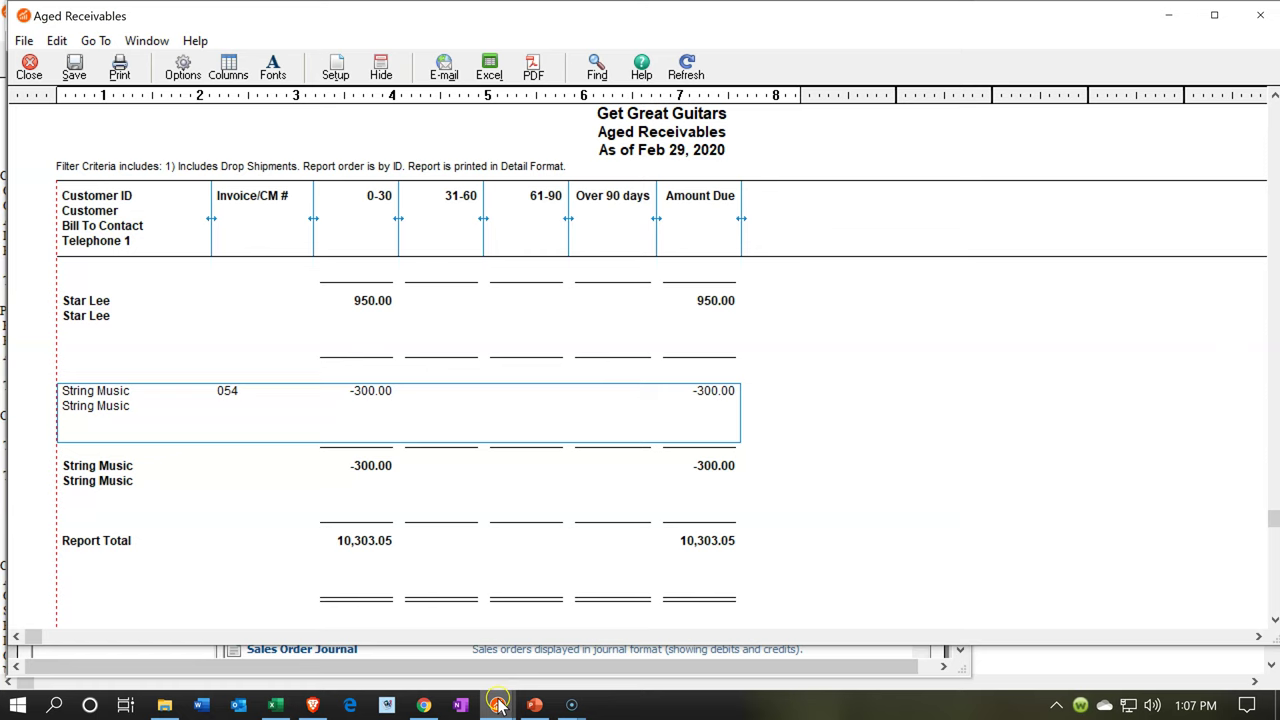
pyautogui.click(548, 668)
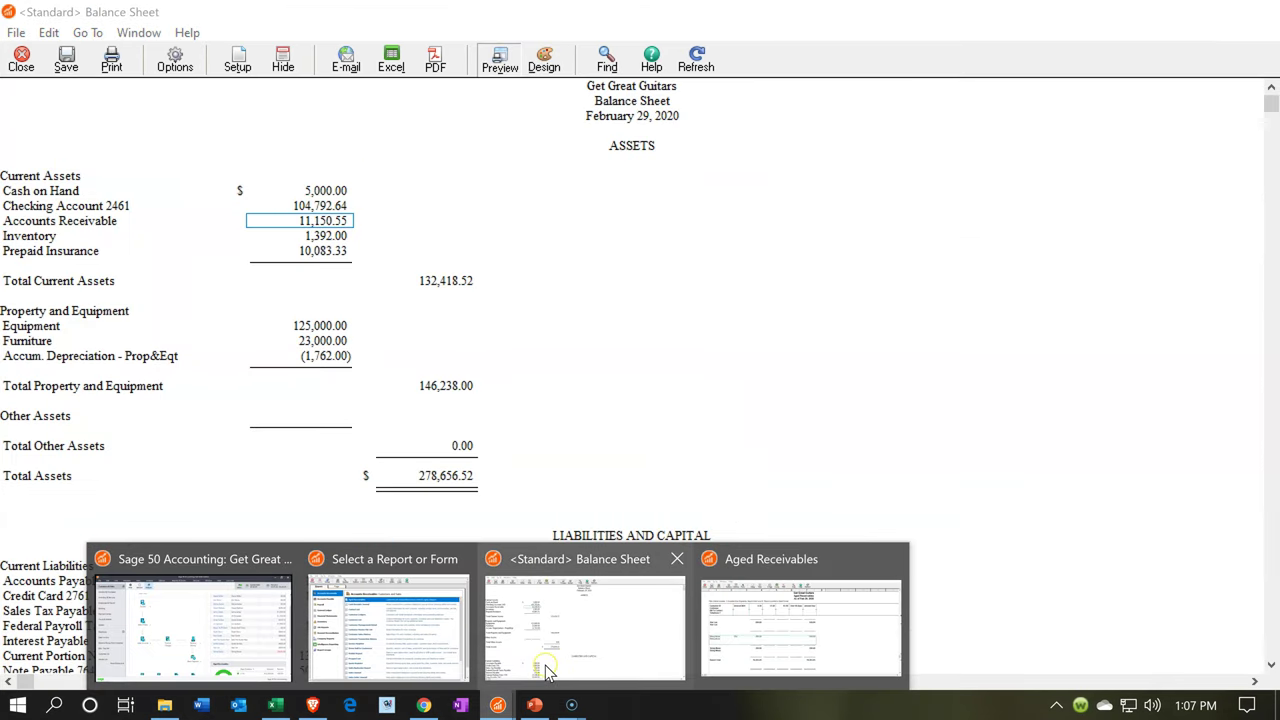
pyautogui.click(545, 668)
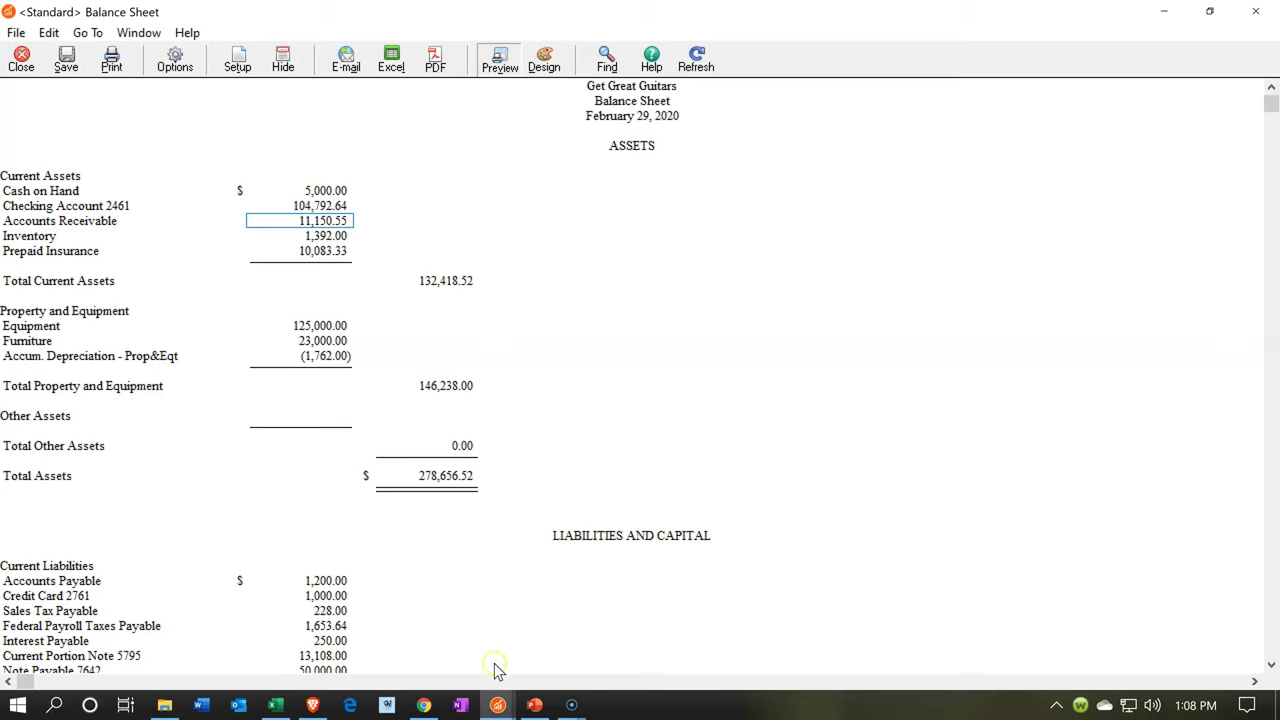
# - Generate the standard Income Statement for the current period with page numbers and zero amounts turned off
pyautogui.click(495, 707)
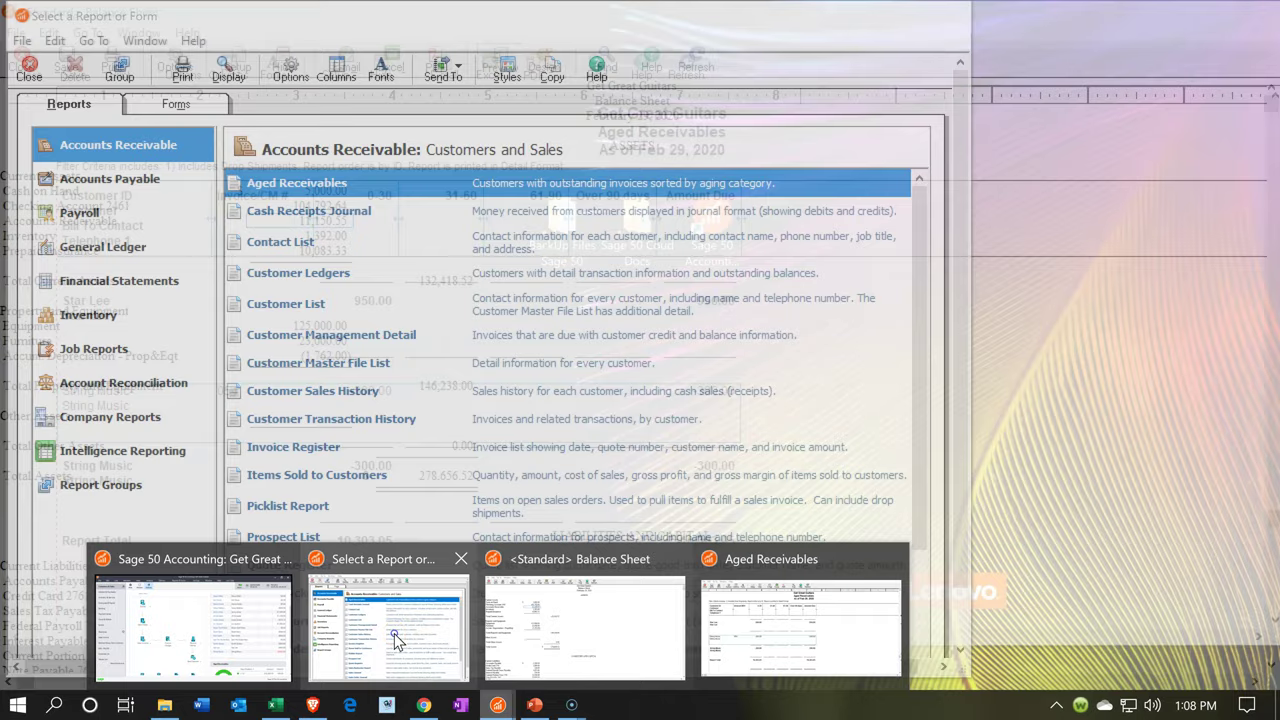
pyautogui.click(396, 641)
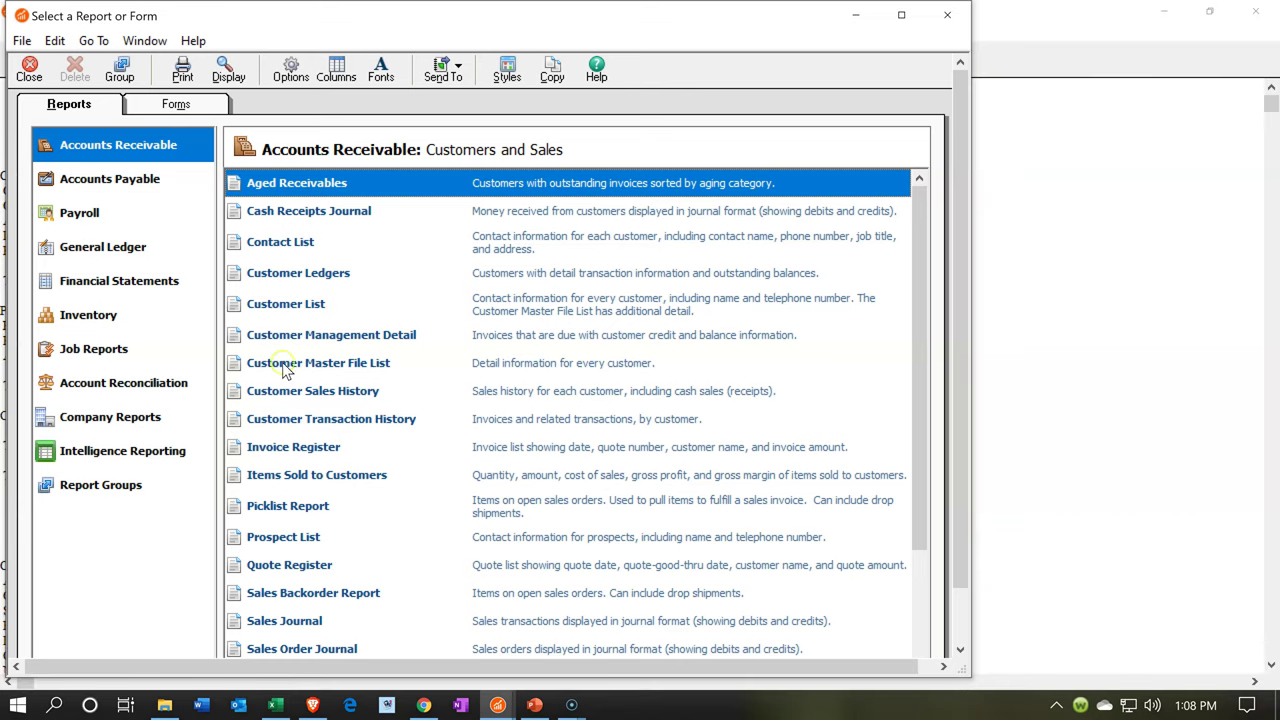
pyautogui.click(137, 275)
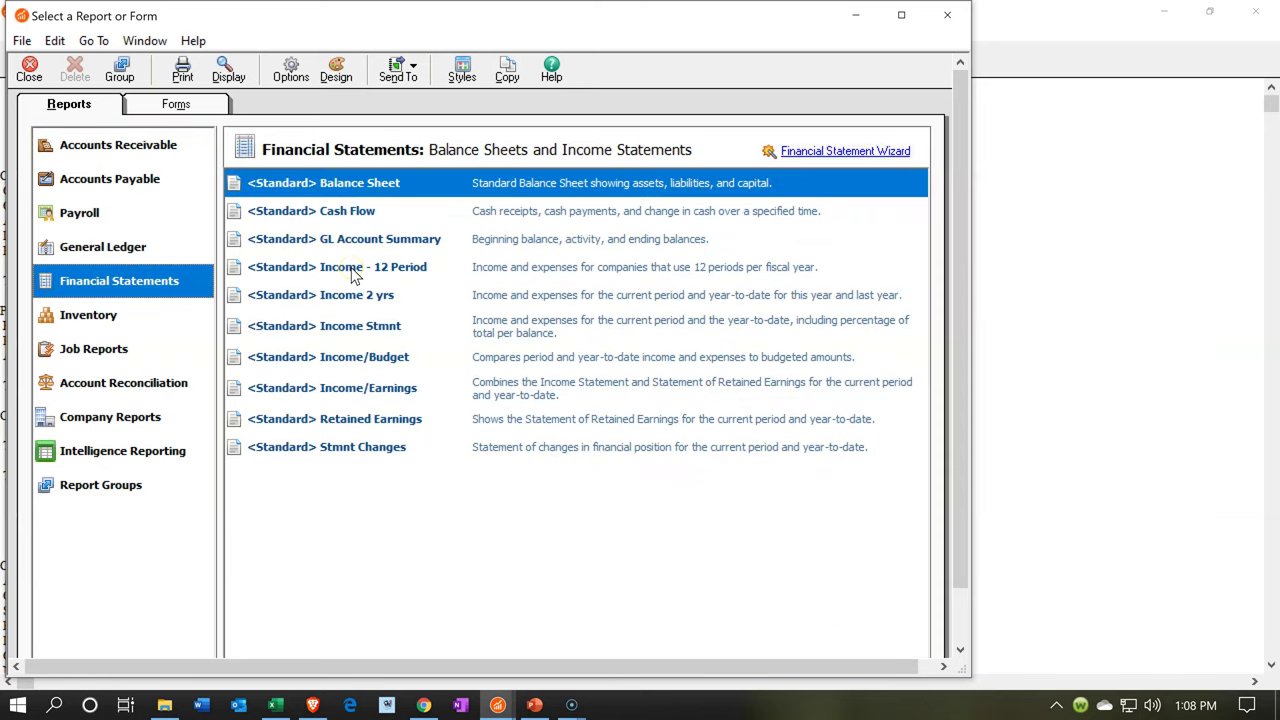
pyautogui.doubleClick(351, 327)
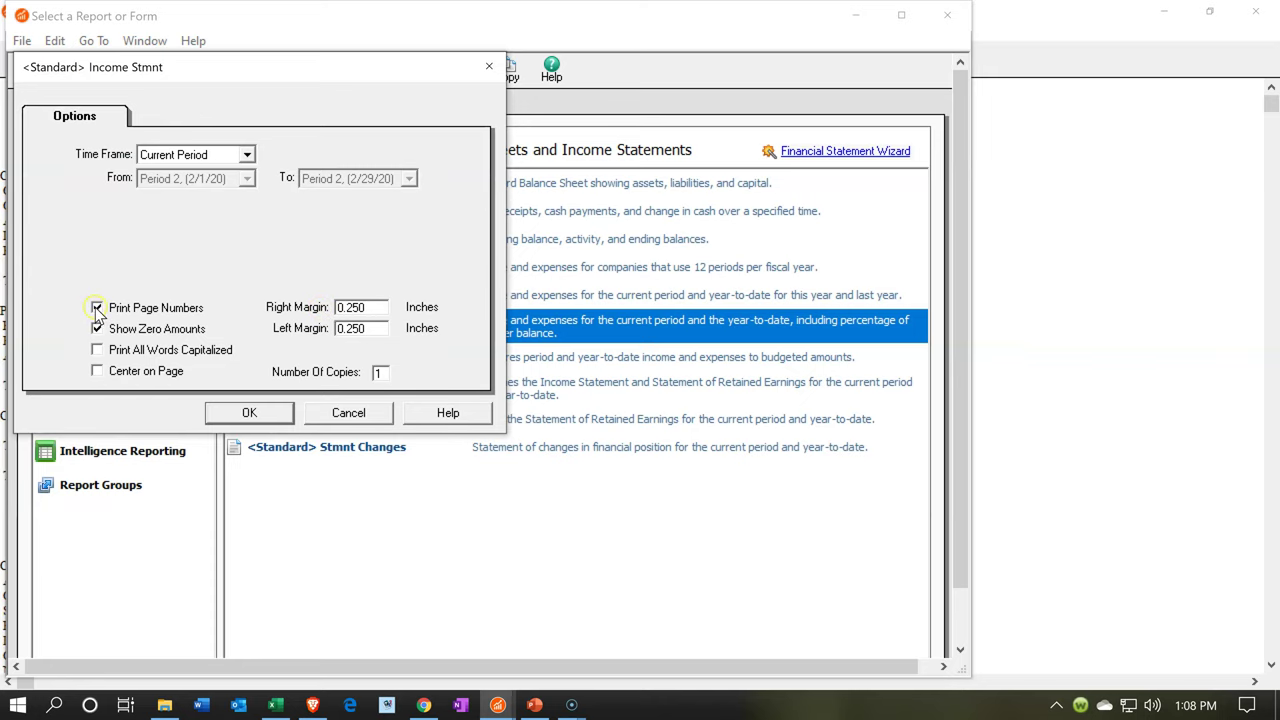
pyautogui.click(97, 307)
pyautogui.click(98, 328)
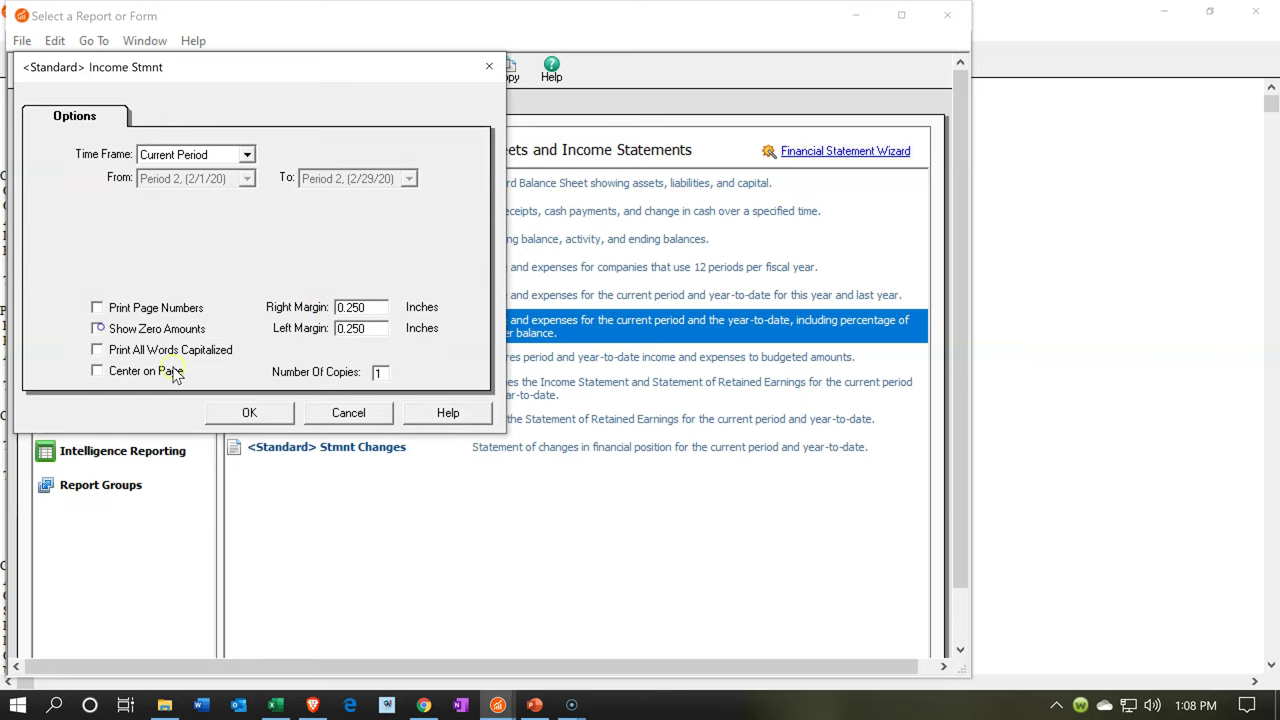
pyautogui.click(228, 413)
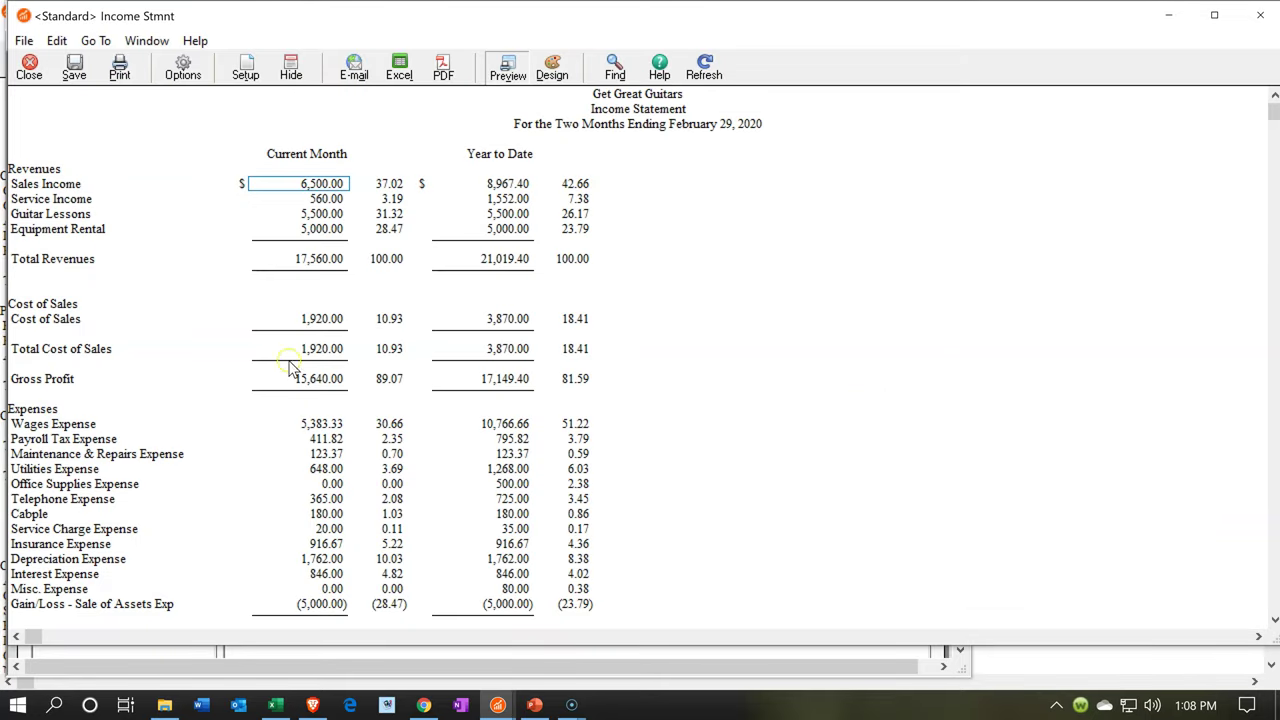
# - Examine the general ledger detail behind the current month's Sales Income, especially the String Music receipt, and return to the Income Statement
pyautogui.click(318, 184)
pyautogui.doubleClick(318, 184)
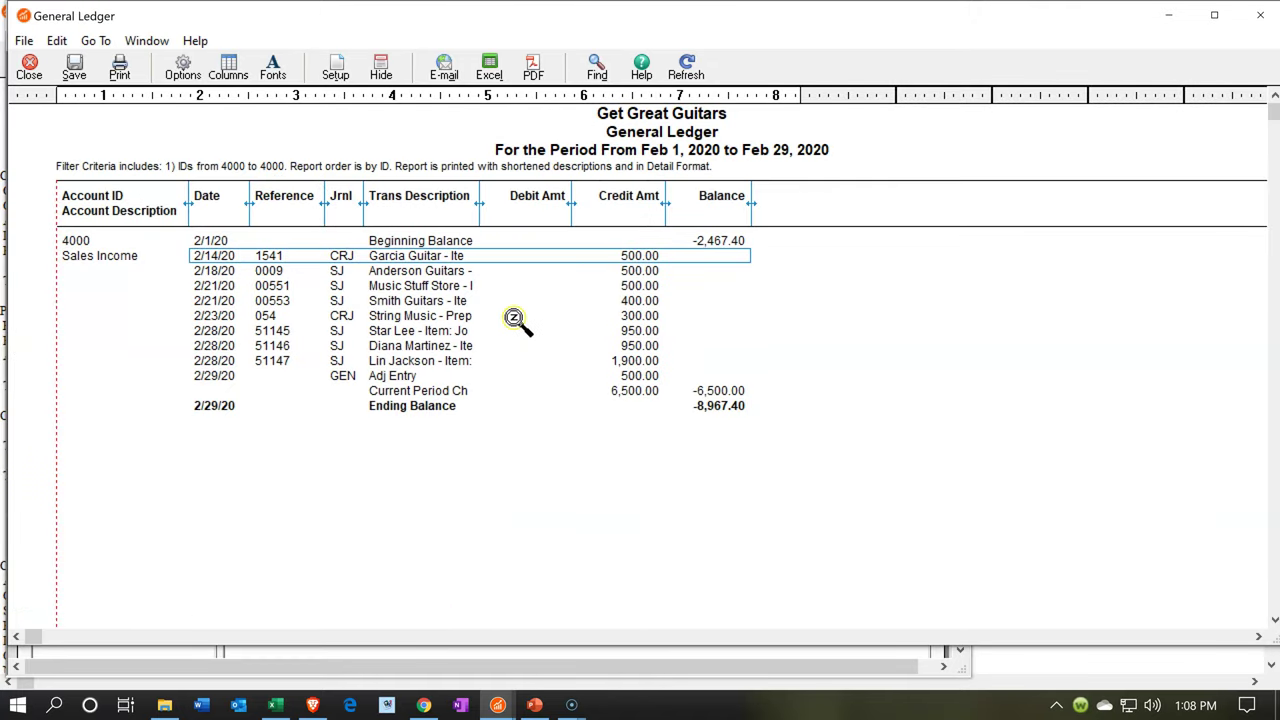
pyautogui.click(638, 314)
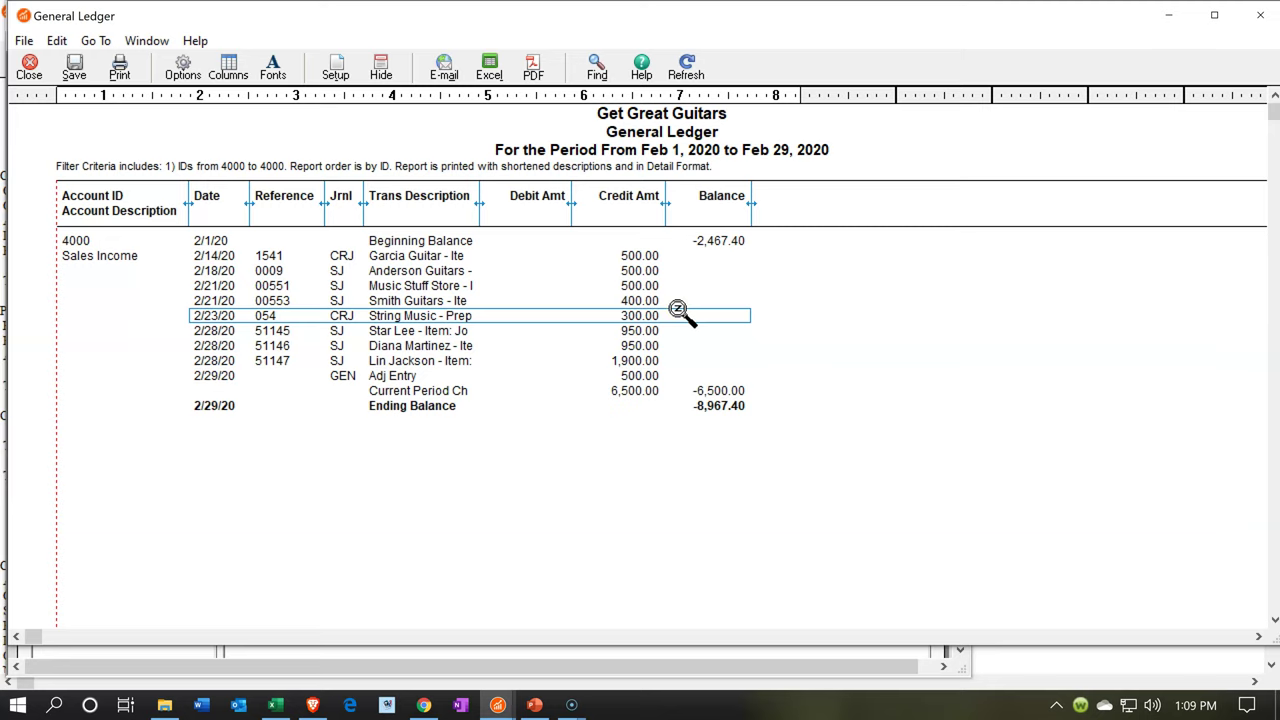
pyautogui.click(1250, 27)
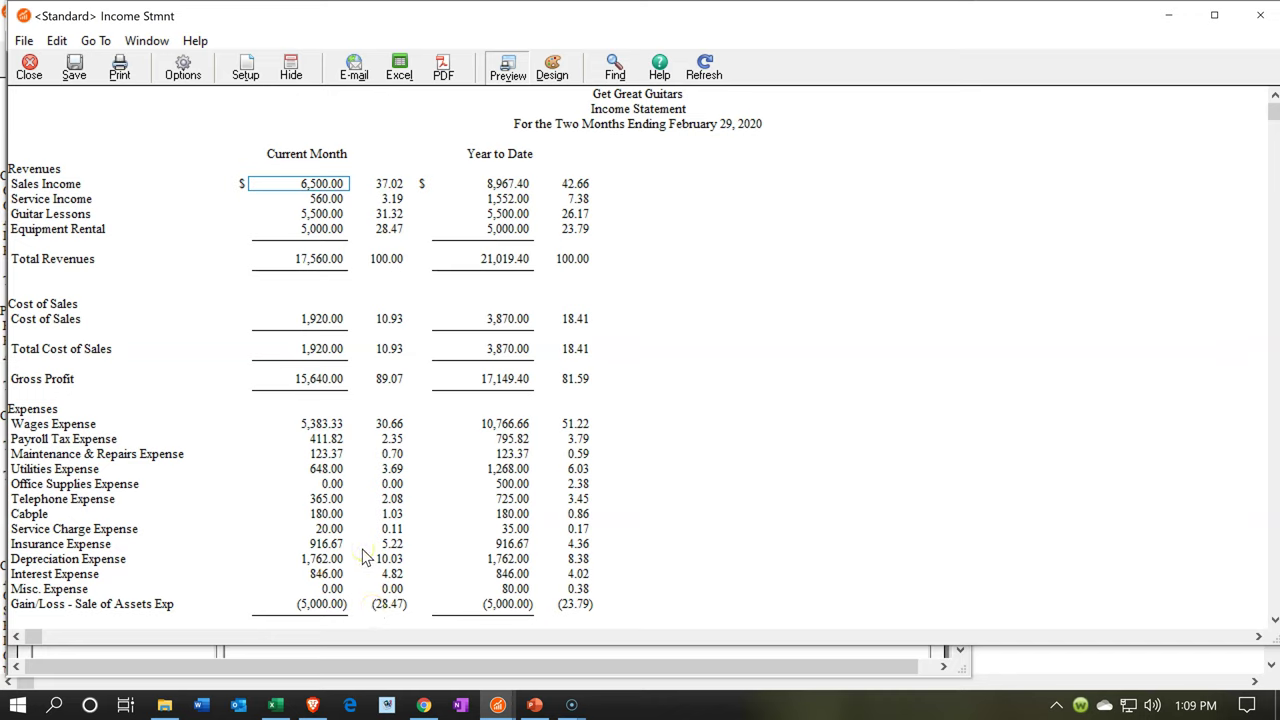
# - Open a blank general journal entry from the main Sage 50 window, enlarge it and date it Feb 29, 2020
pyautogui.click(327, 705)
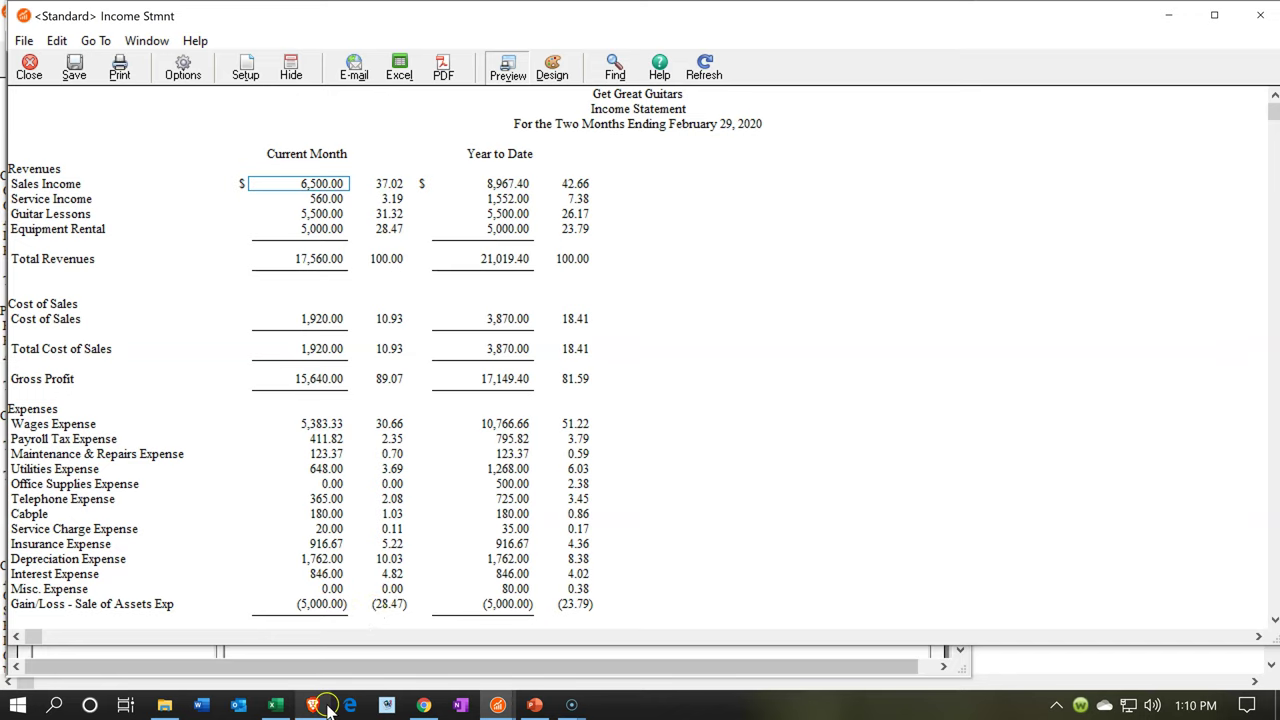
pyautogui.moveTo(495, 706)
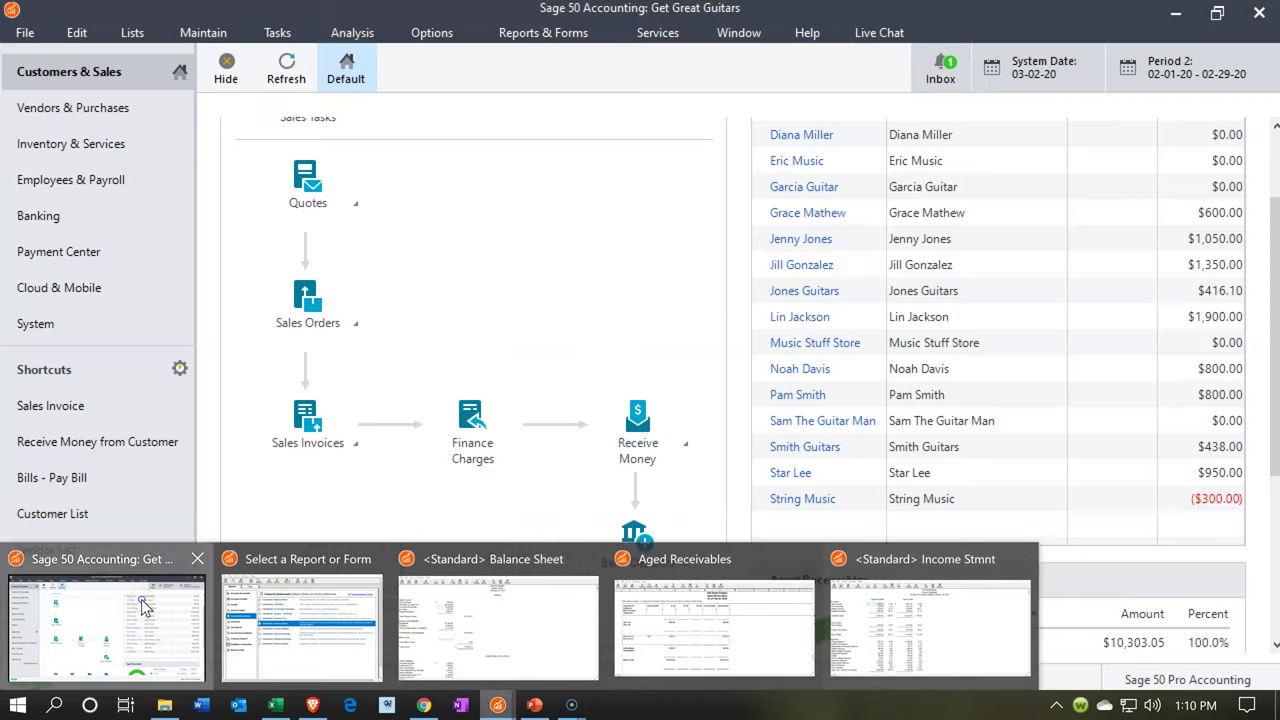
pyautogui.click(146, 605)
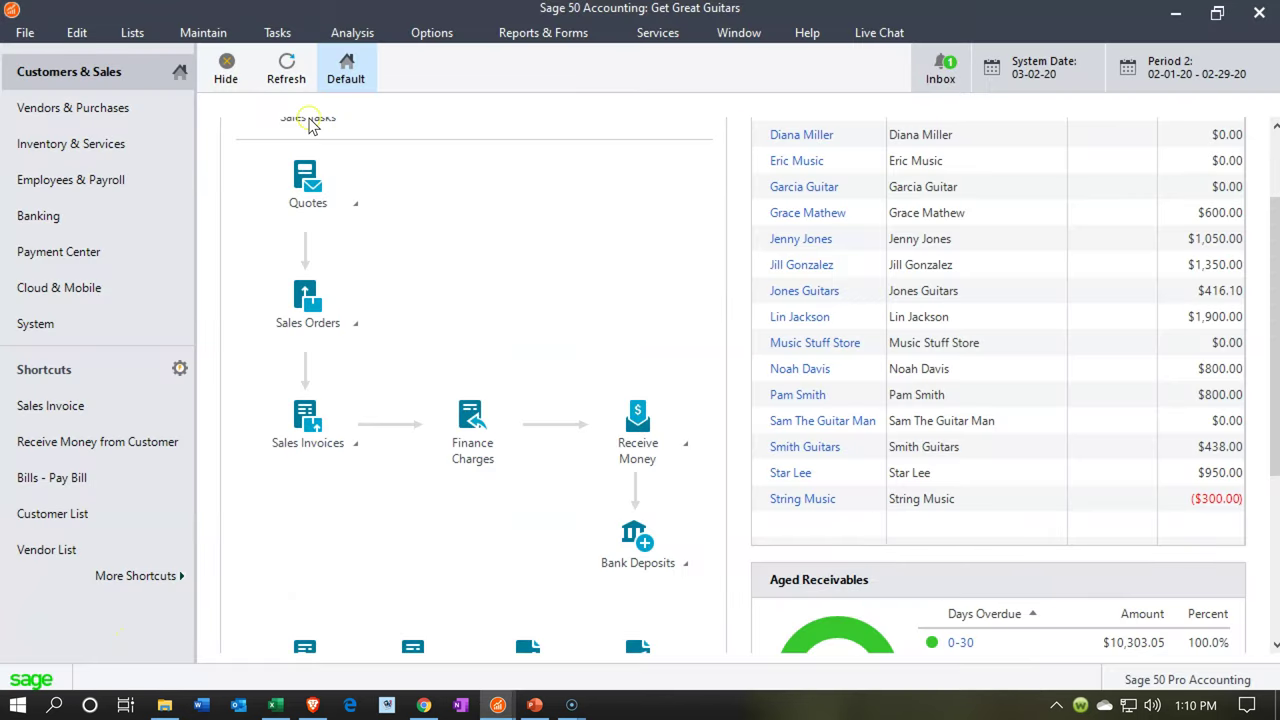
pyautogui.click(277, 33)
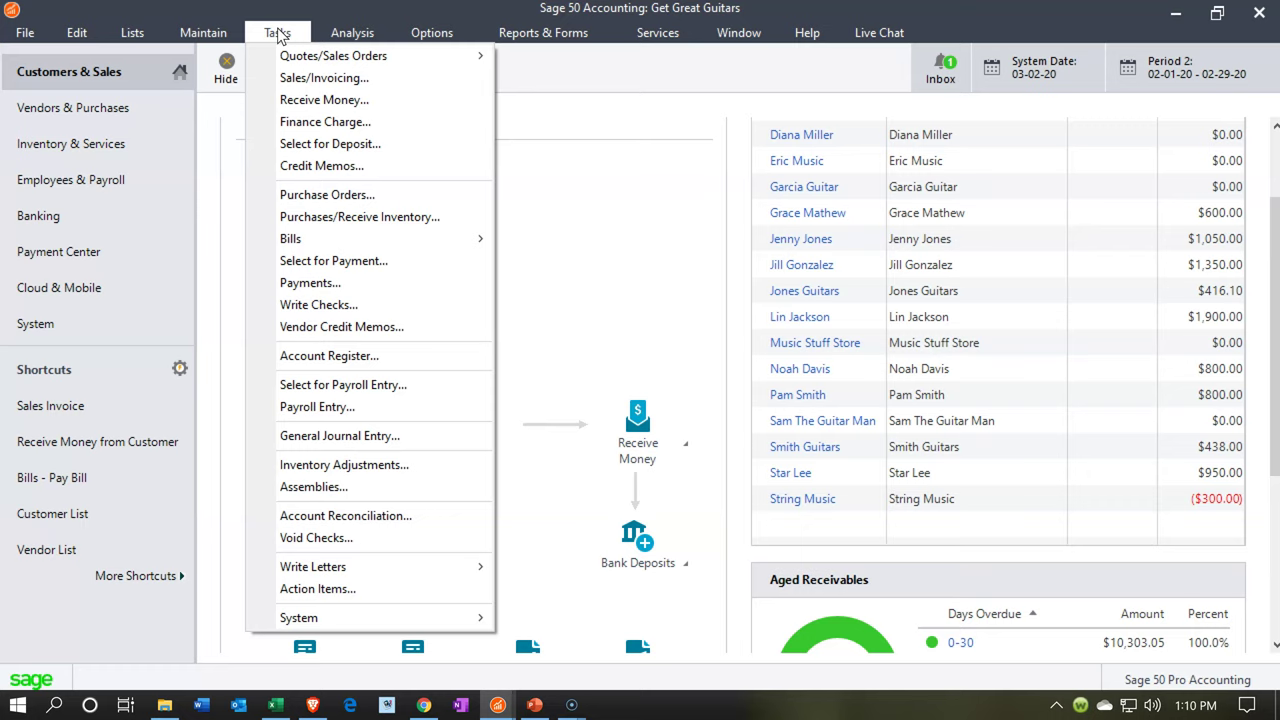
pyautogui.click(336, 436)
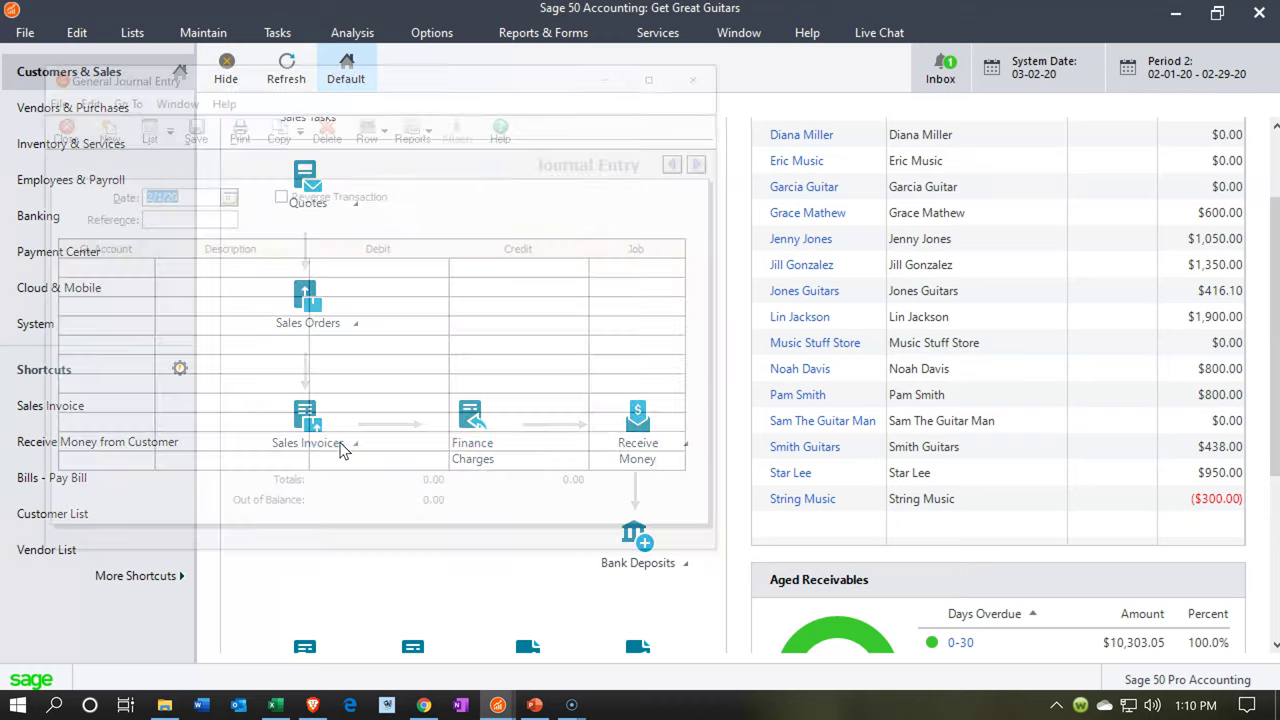
pyautogui.click(667, 78)
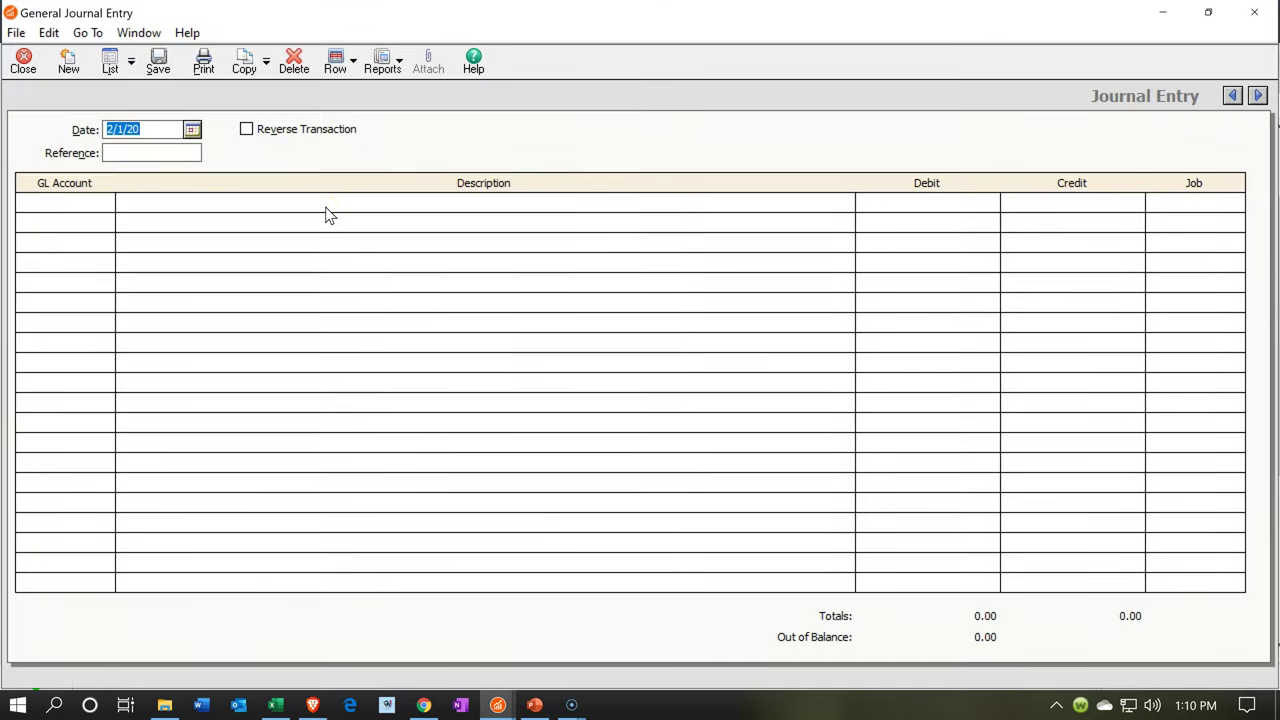
pyautogui.write('022920')
pyautogui.press('Tab')
pyautogui.press('Tab')
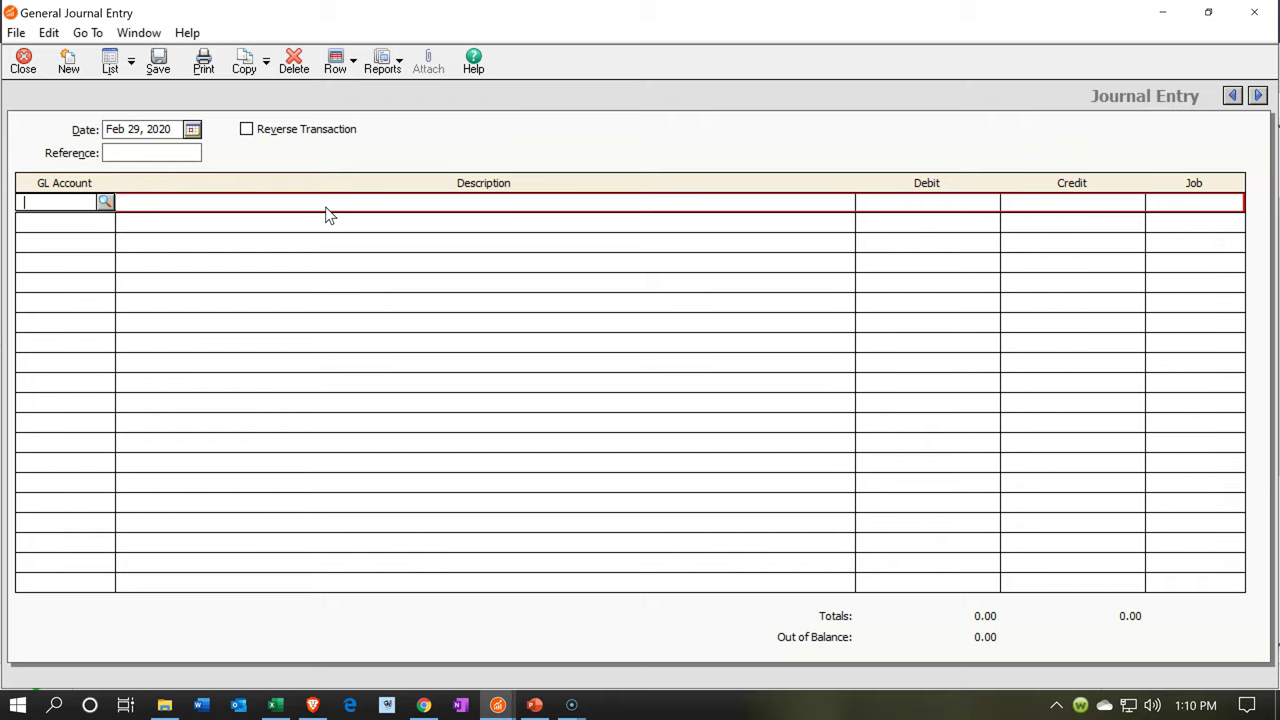
# - Assign account 4000 Sales Income to the first line of the journal entry
pyautogui.click(105, 203)
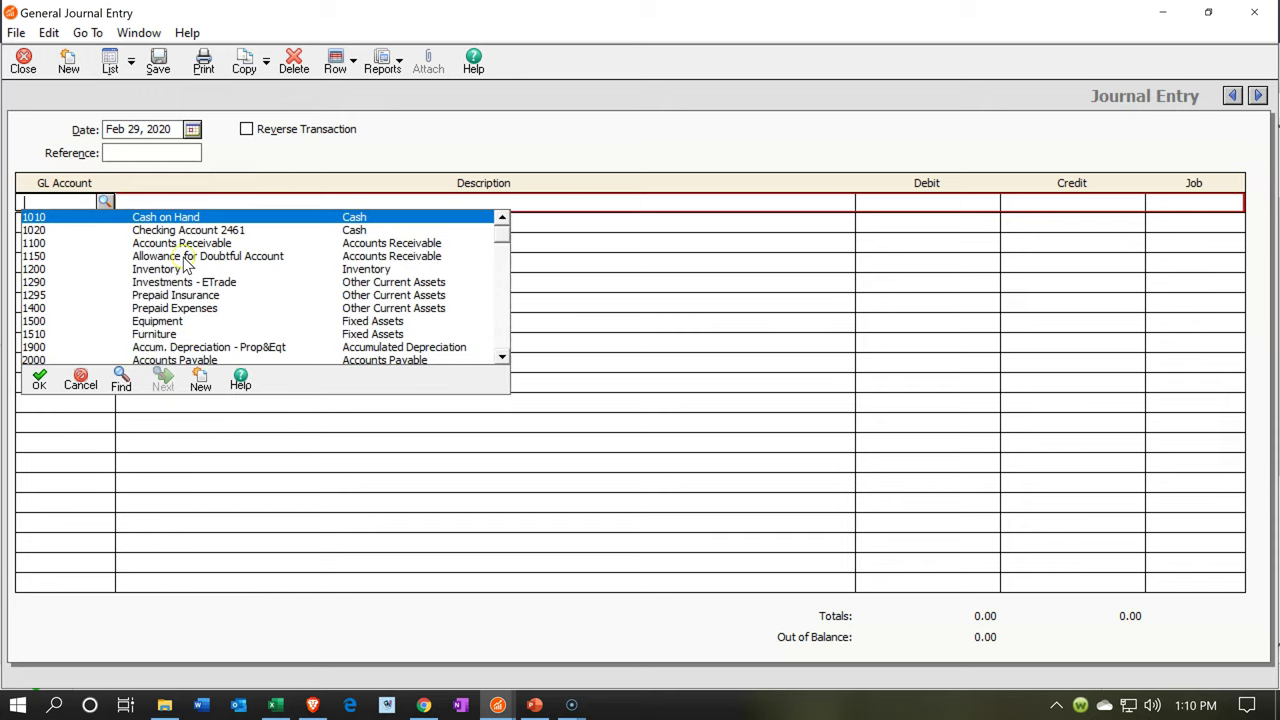
pyautogui.scroll(-1, 183, 262)
pyautogui.write('4000')
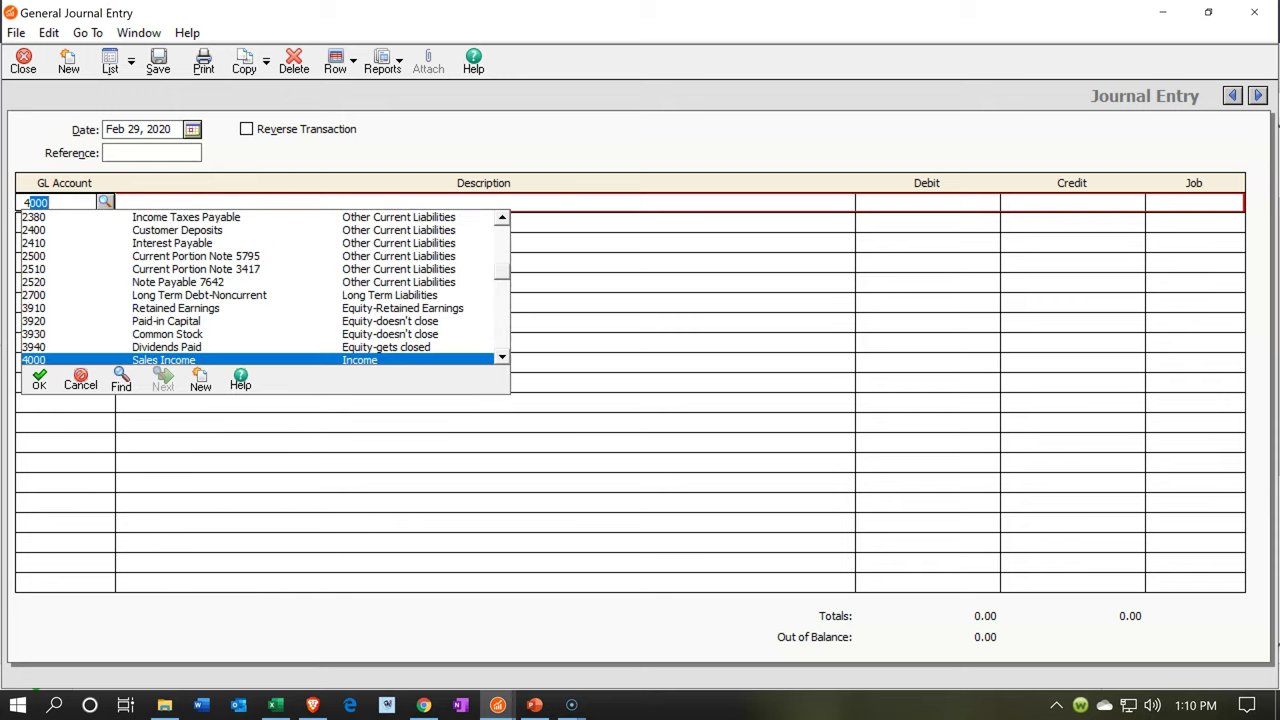
pyautogui.press('Tab')
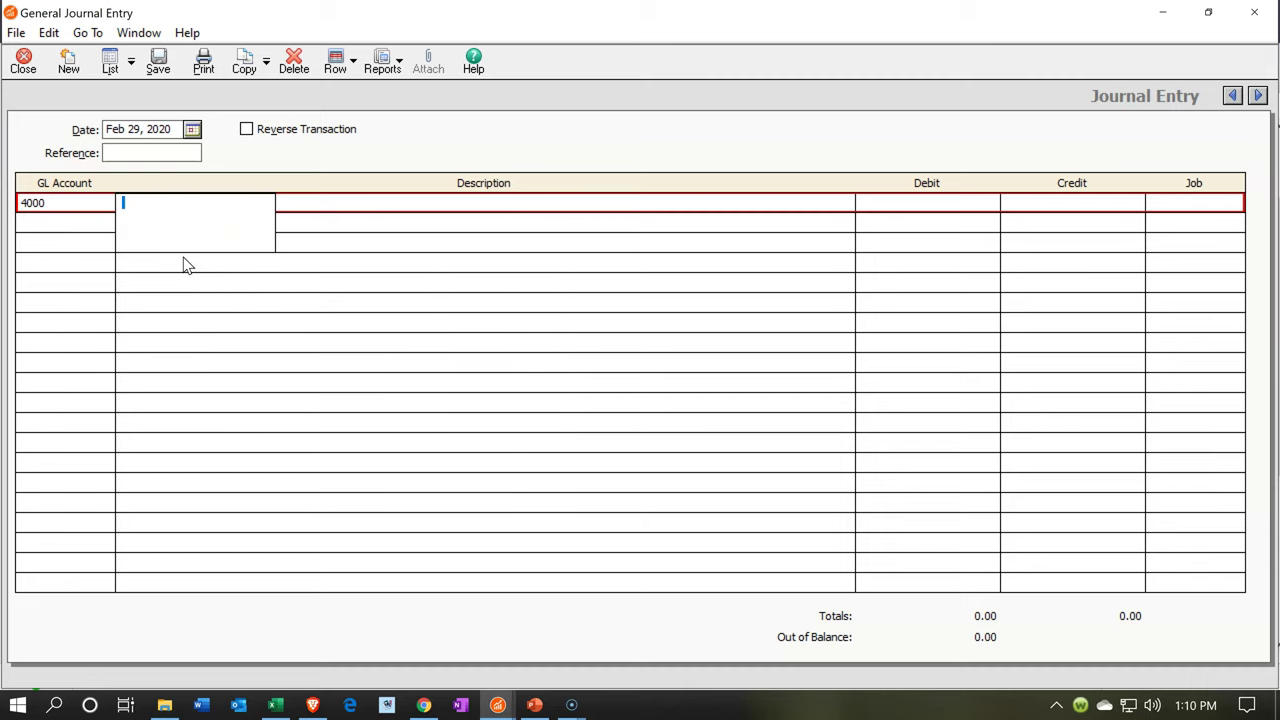
pyautogui.press('Tab')
pyautogui.click(179, 235)
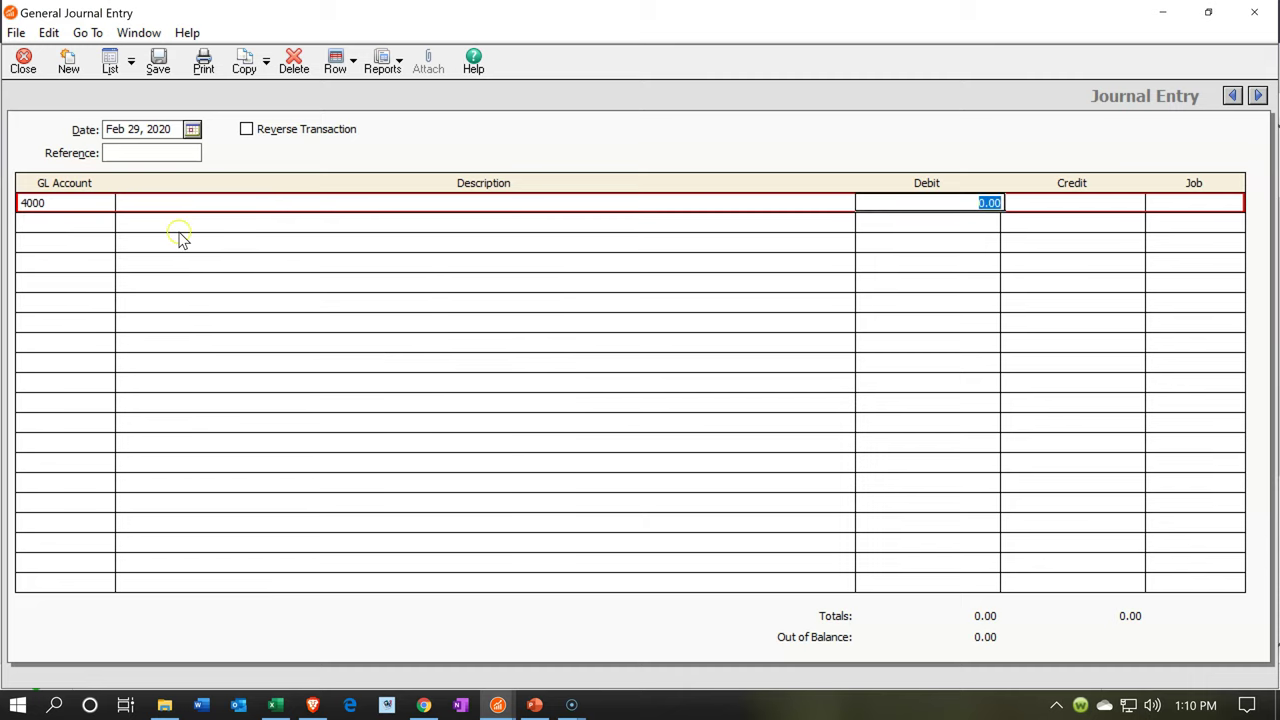
# - Describe the Sales Income line as "Adj Entry" and enter a debit of 300.00
pyautogui.click(171, 203)
pyautogui.write('A')
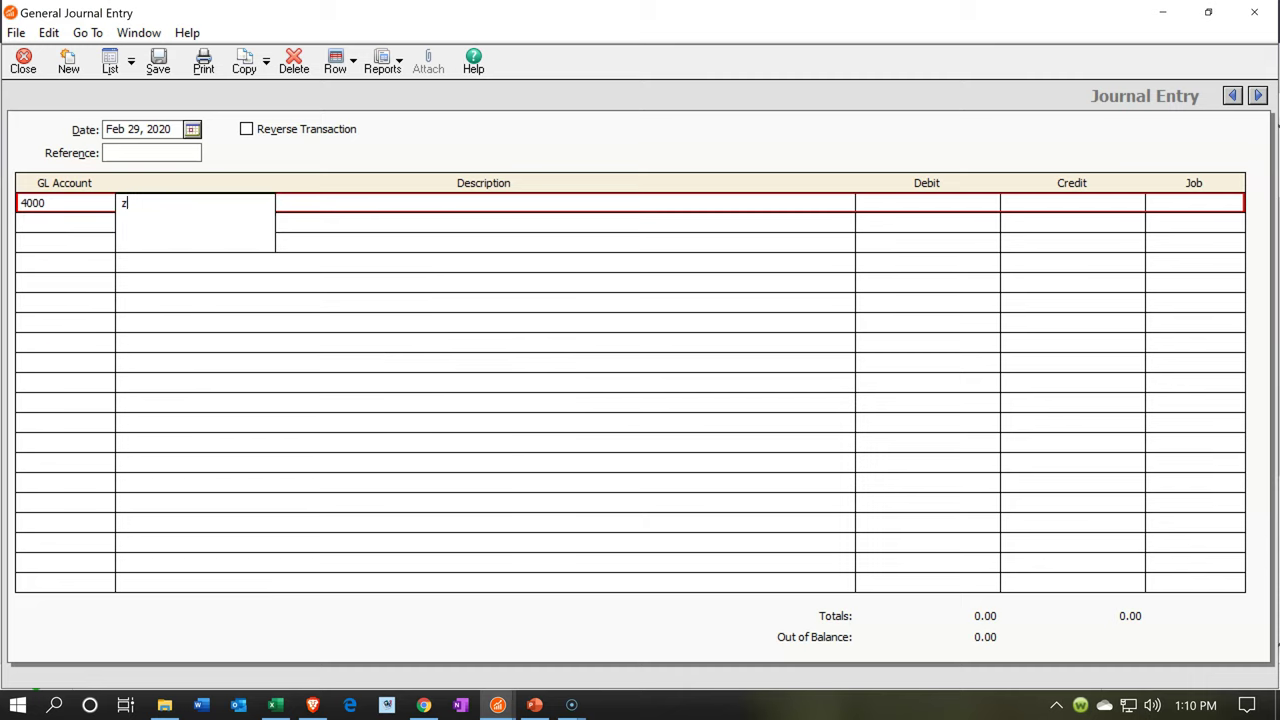
pyautogui.write('dj Entry')
pyautogui.press('Tab')
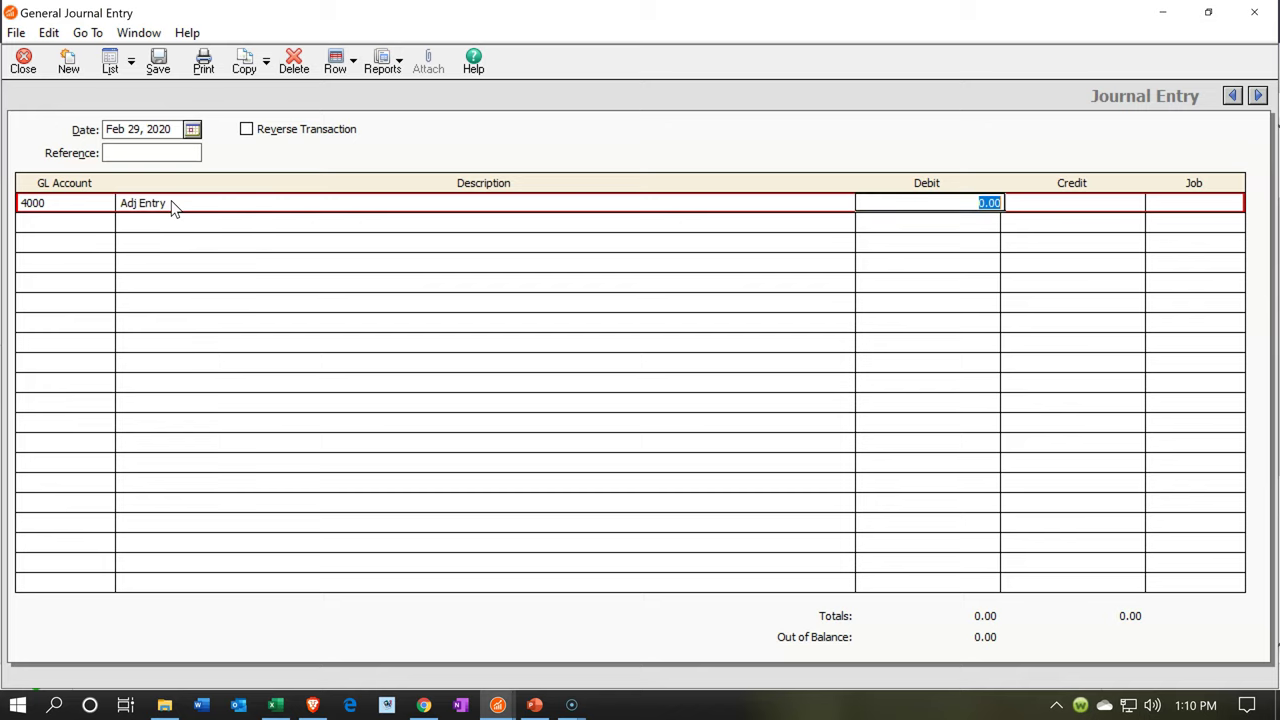
pyautogui.write('300')
pyautogui.press('Tab')
pyautogui.press('Tab')
pyautogui.press('Tab')
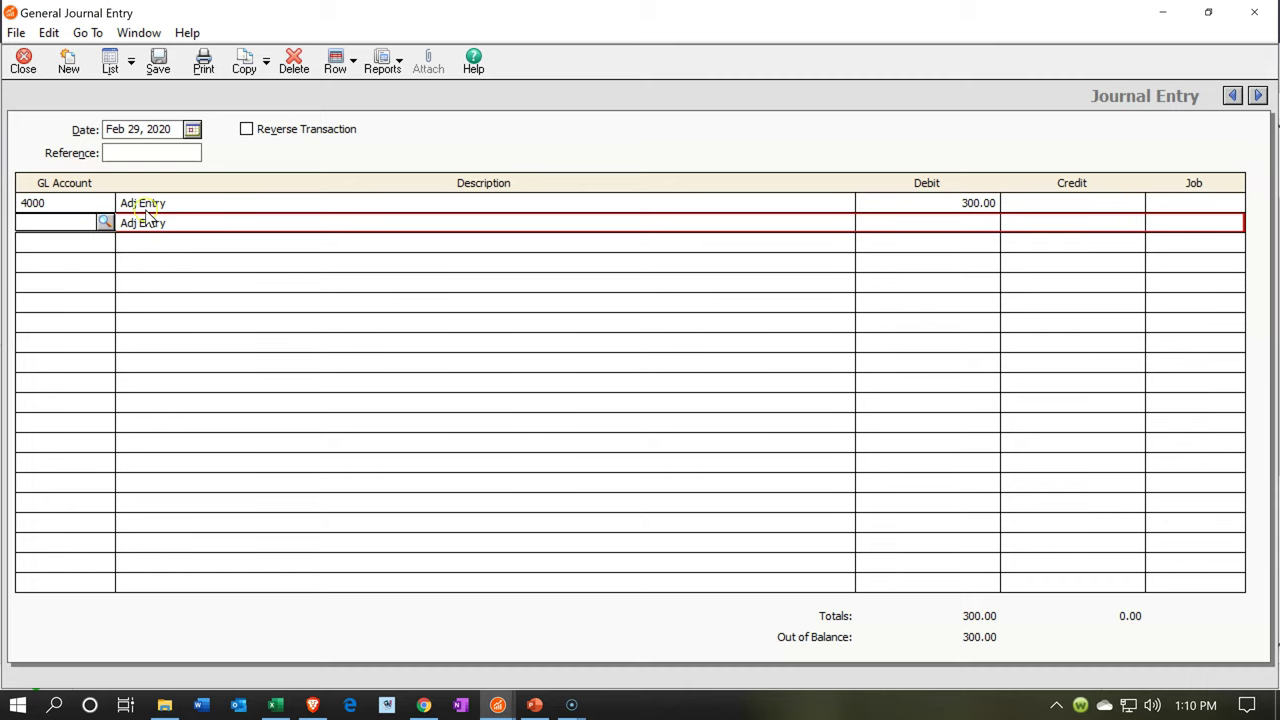
# - Check the account list for the second journal line and start a new general ledger account with ID 2325
pyautogui.click(103, 223)
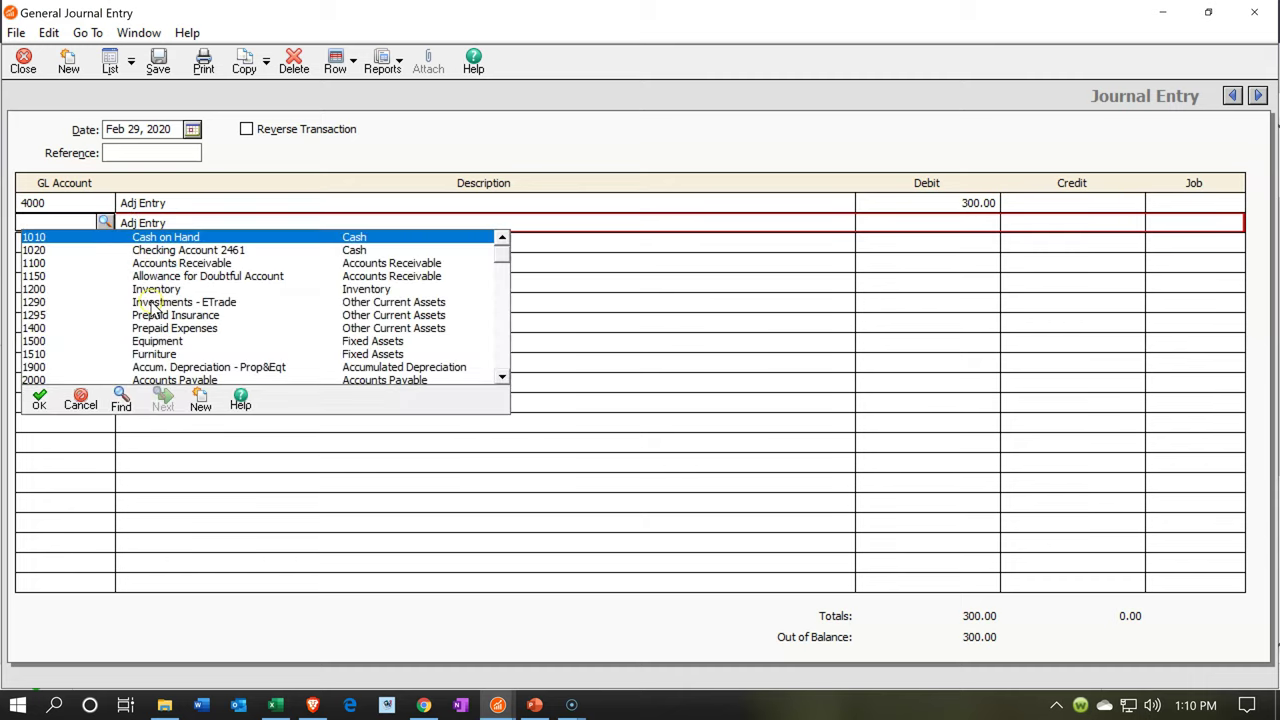
pyautogui.scroll(-2, 152, 308)
pyautogui.scroll(-4, 152, 310)
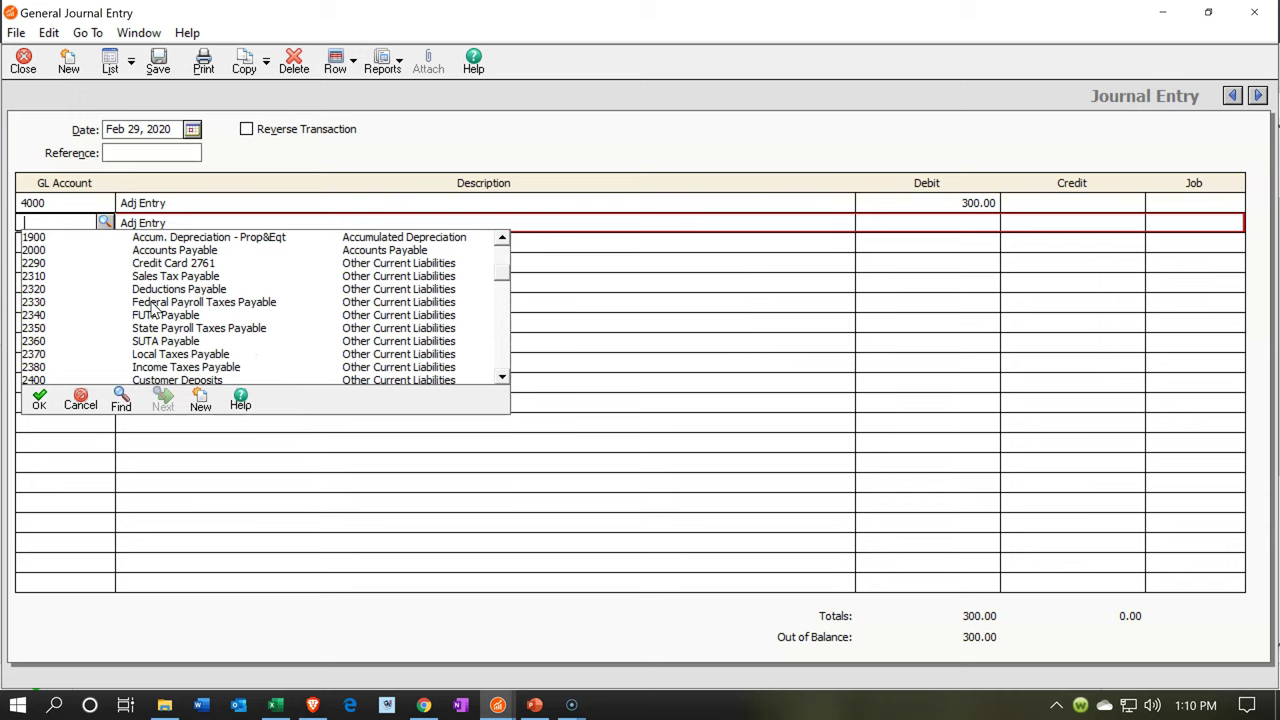
pyautogui.scroll(-1, 152, 310)
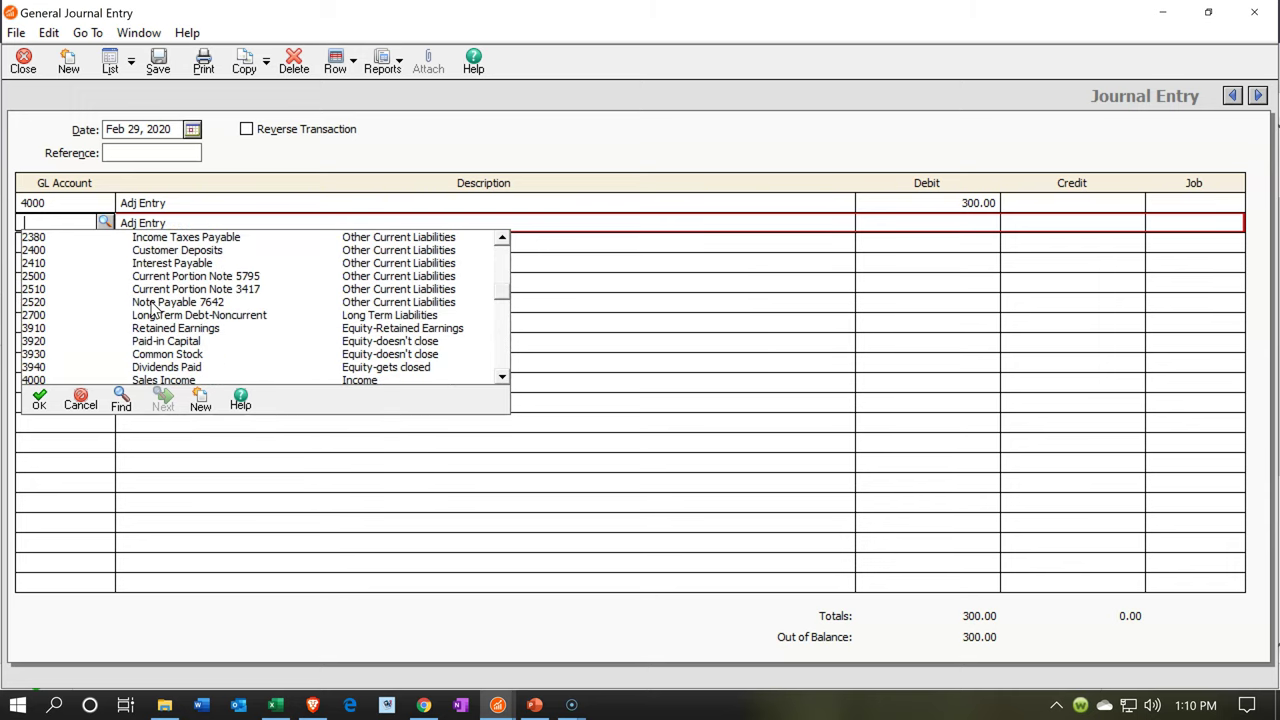
pyautogui.scroll(1, 152, 312)
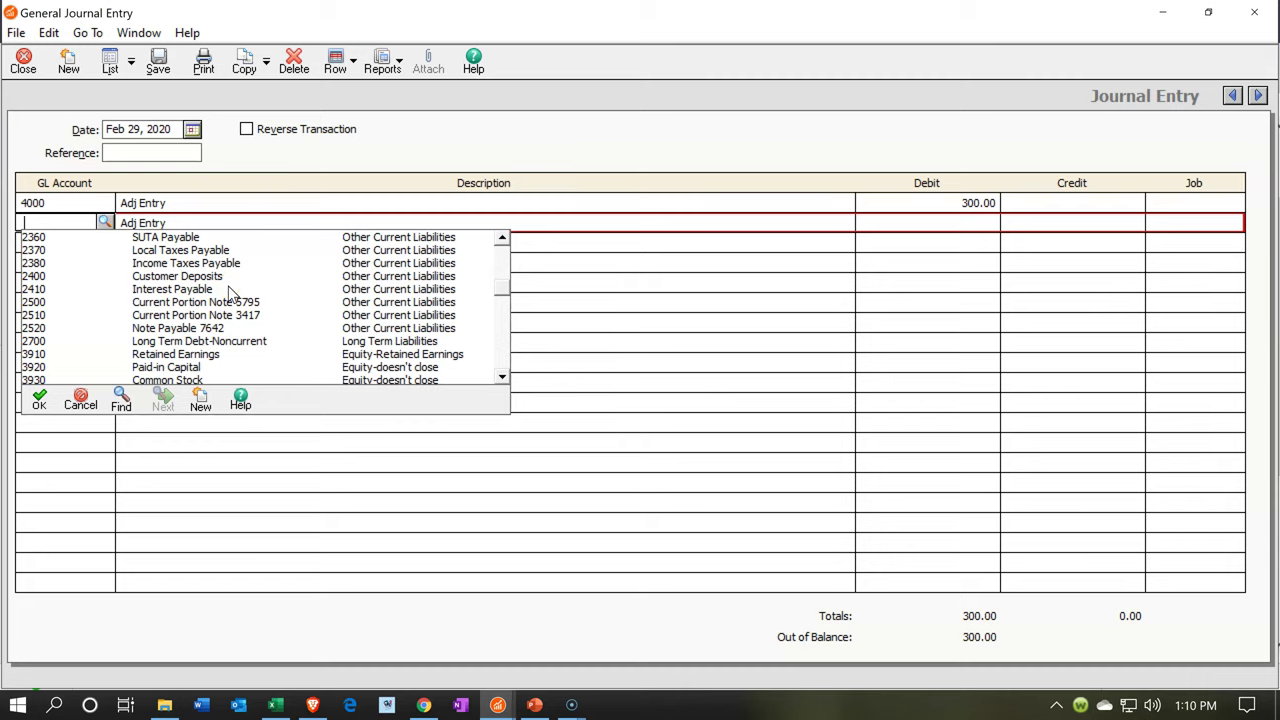
pyautogui.click(206, 403)
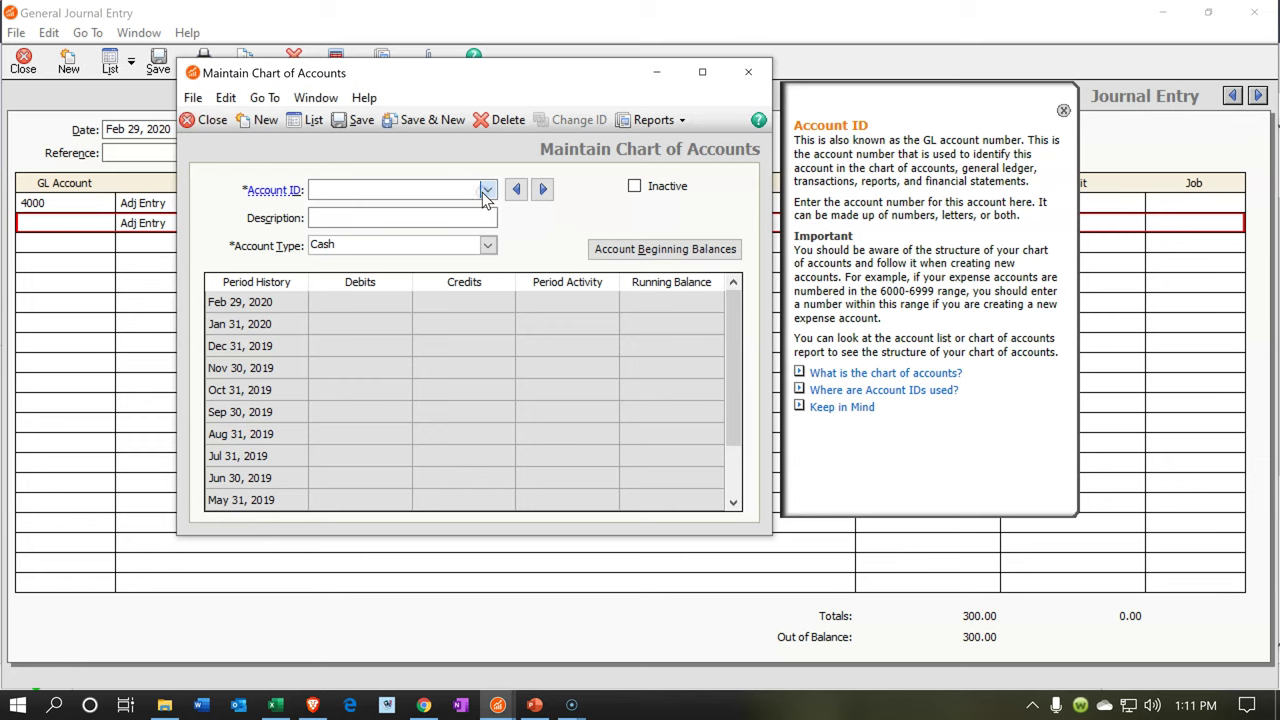
pyautogui.click(485, 191)
pyautogui.scroll(-2, 487, 287)
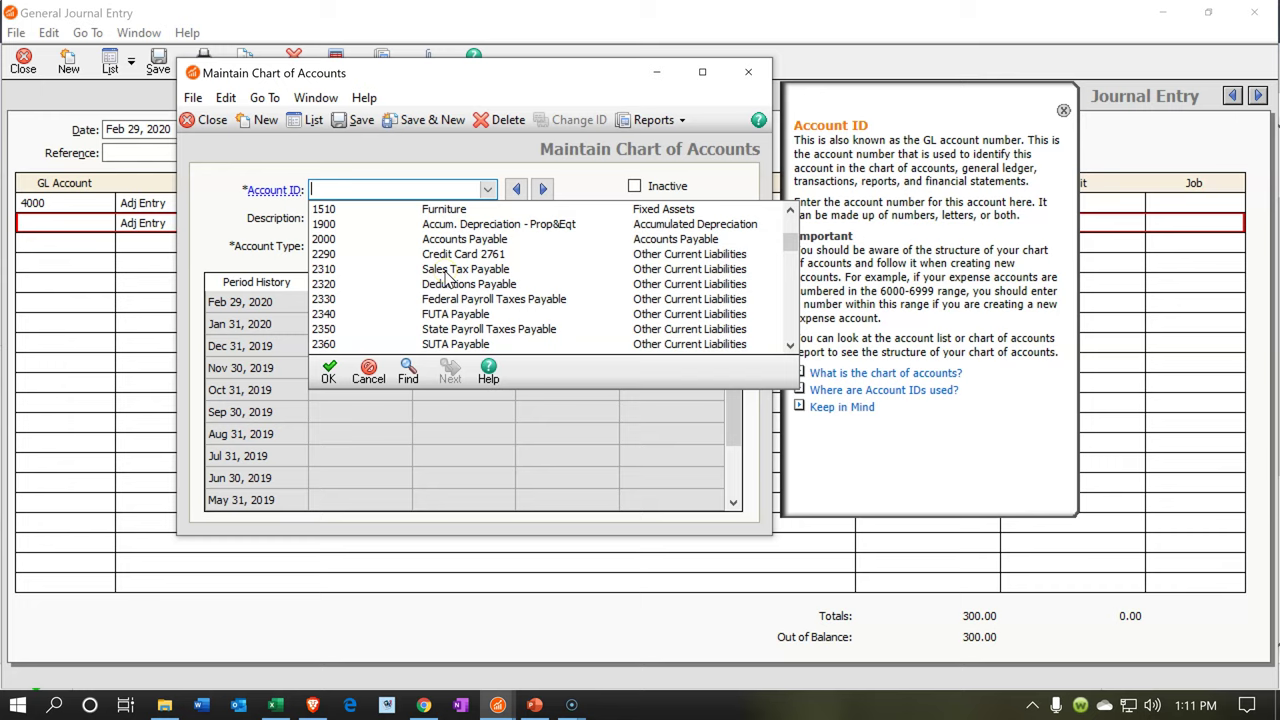
pyautogui.write('2325')
pyautogui.press('Tab')
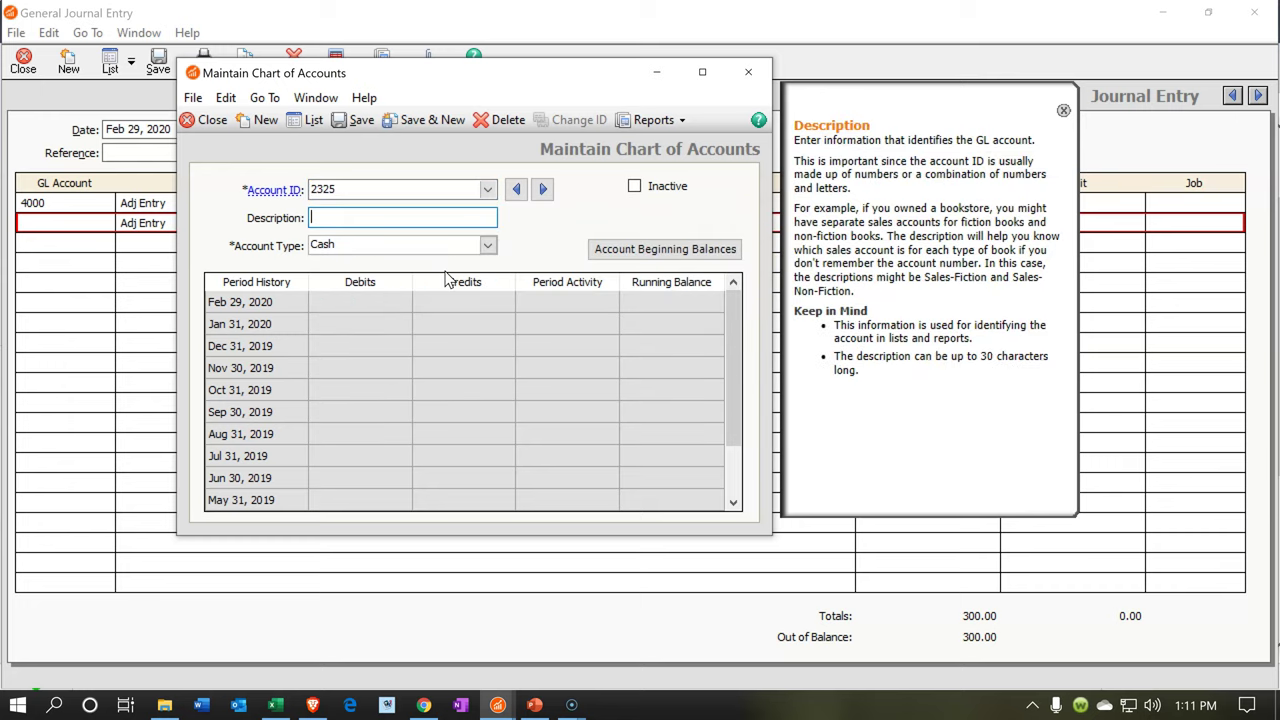
# - Describe account 2325 as Unearned Revenue, set its type to Other Current Liabilities and save it
pyautogui.write('Unearned Revenue')
pyautogui.press('Tab')
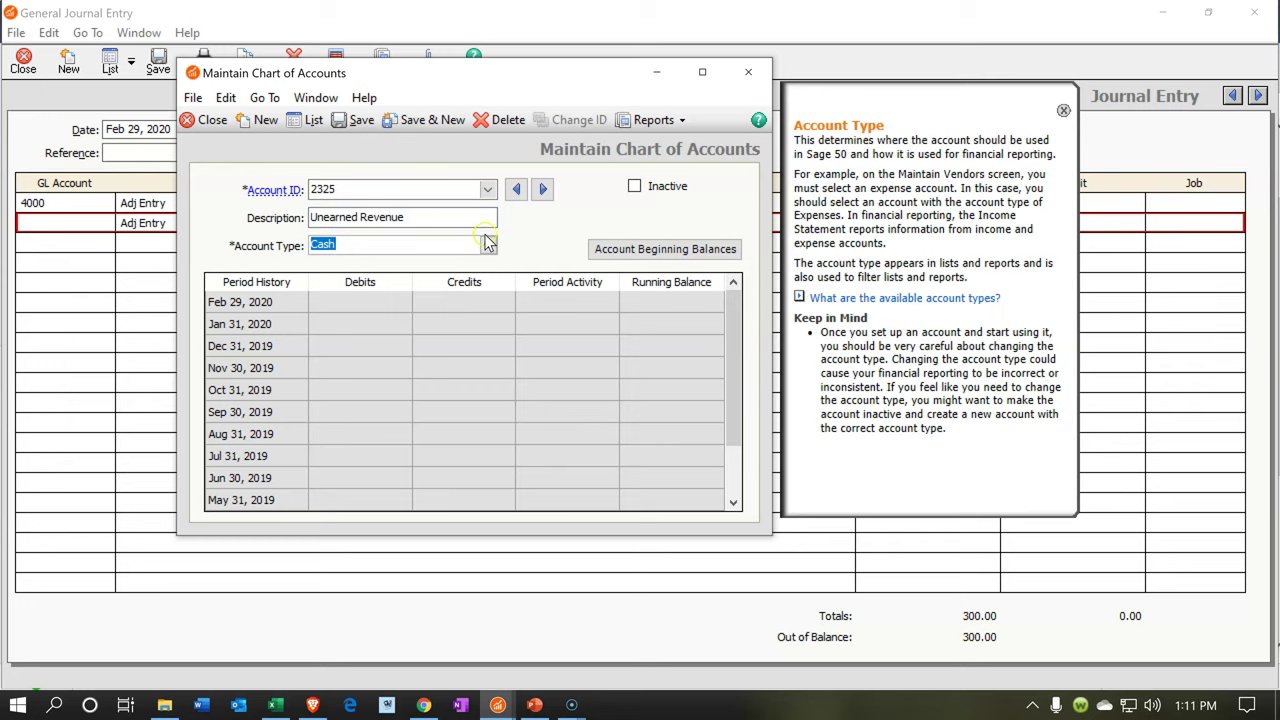
pyautogui.click(488, 248)
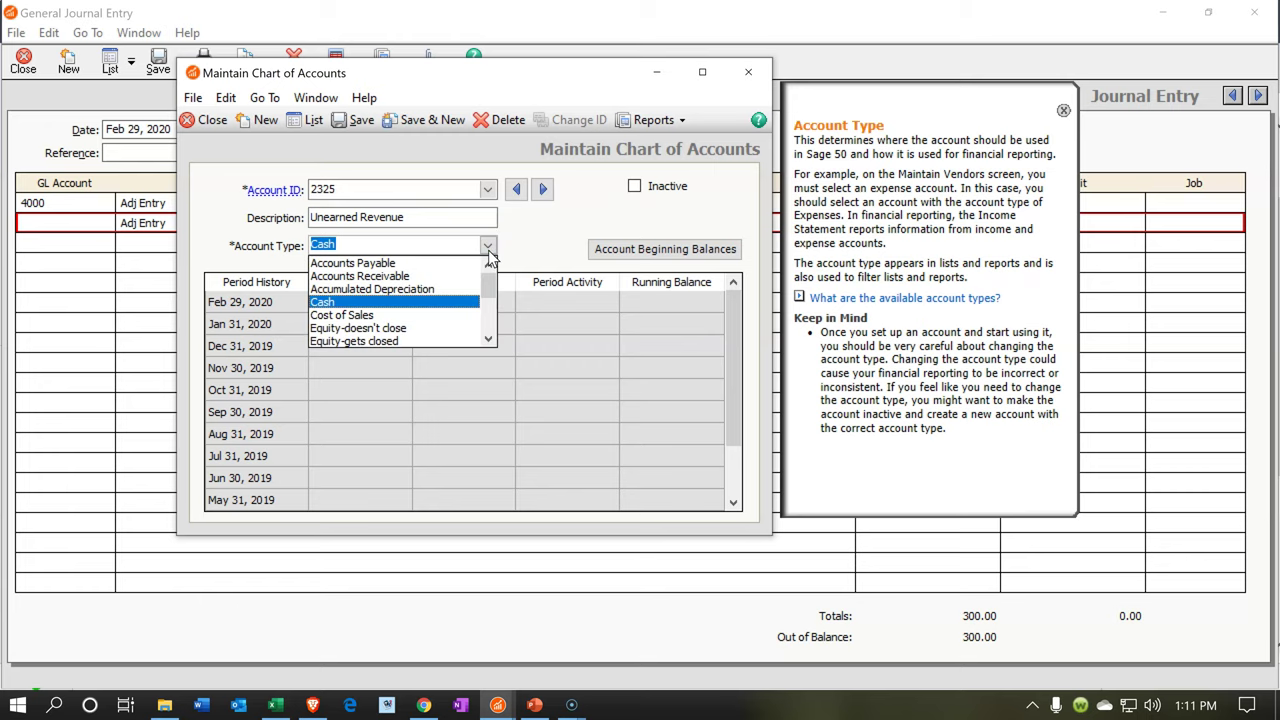
pyautogui.scroll(-3, 460, 277)
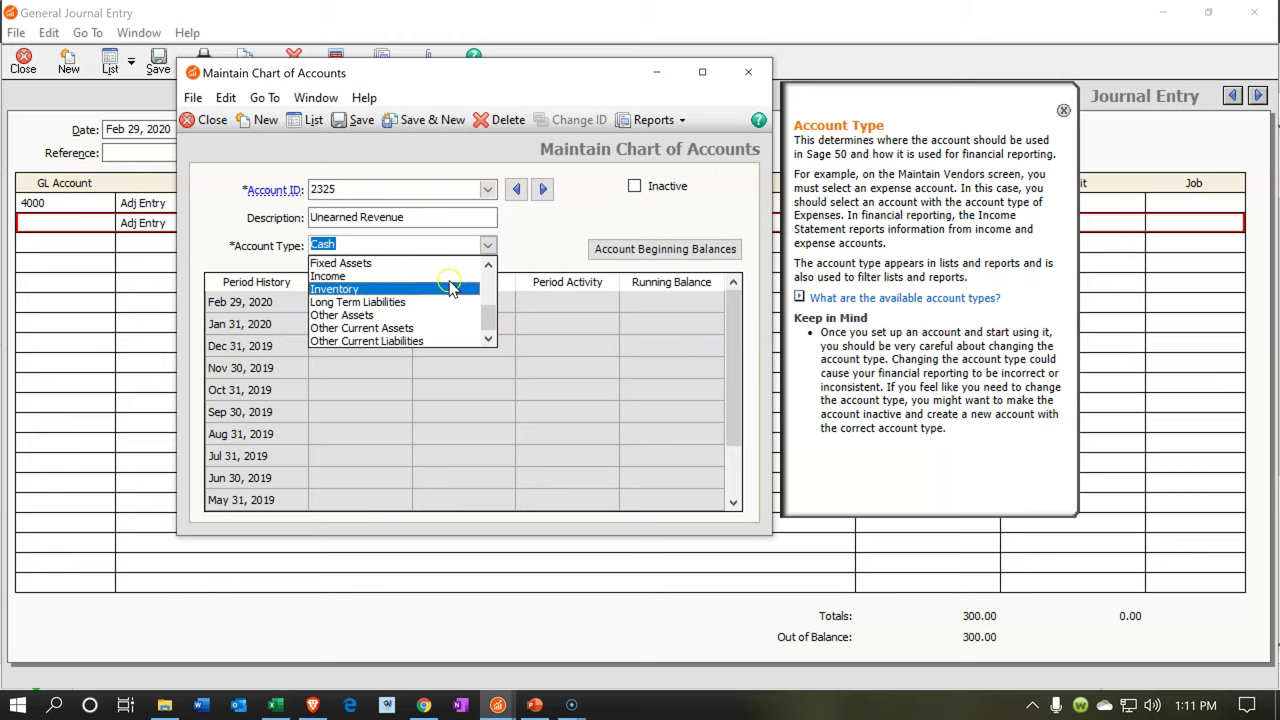
pyautogui.click(398, 341)
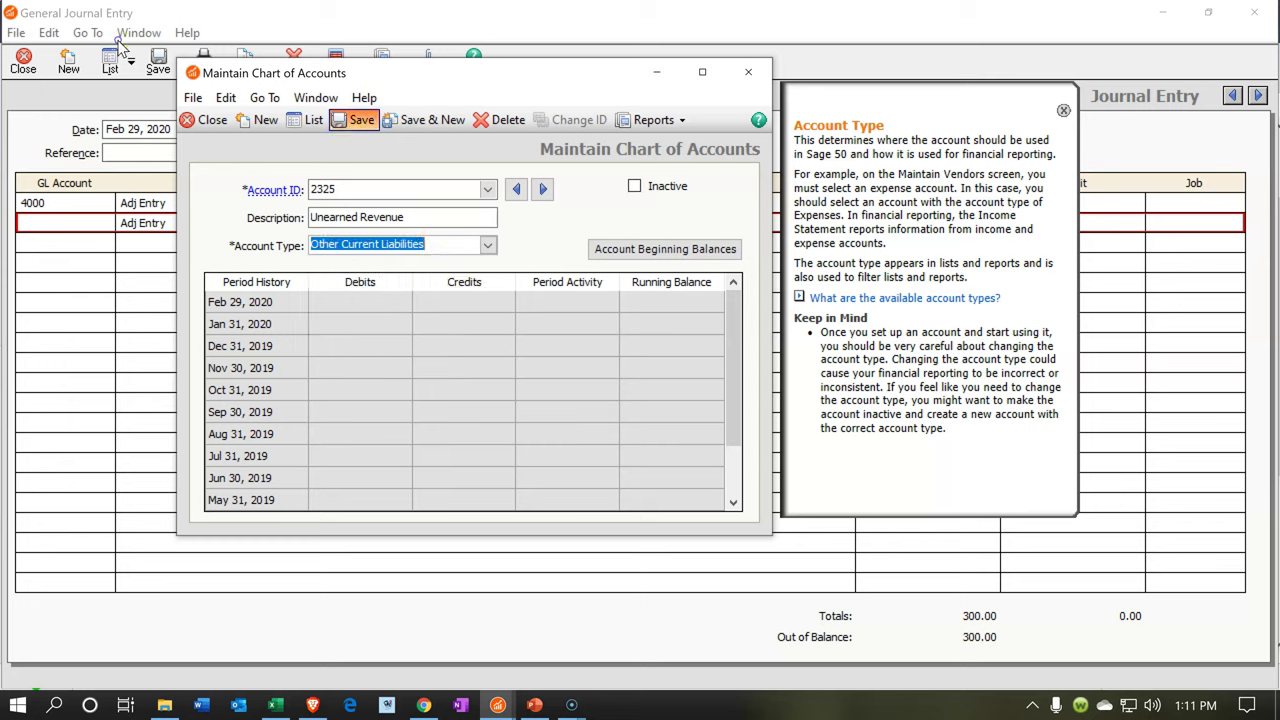
pyautogui.click(355, 120)
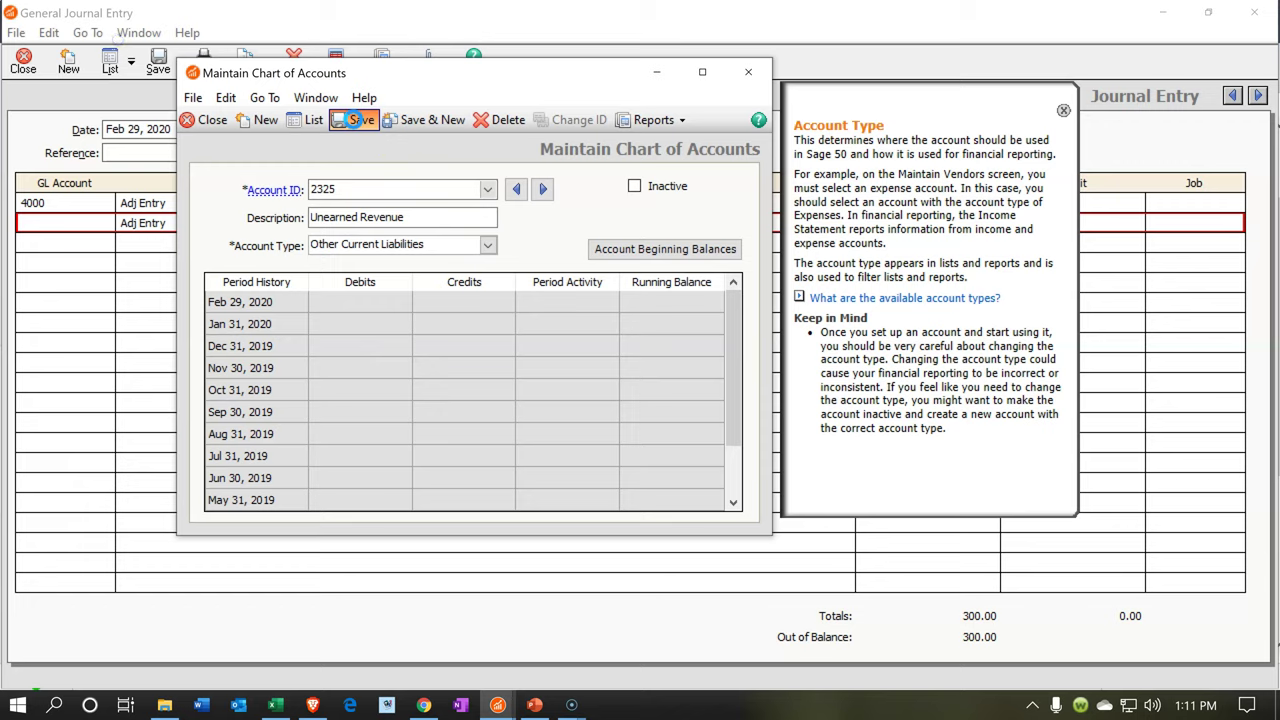
# - Close the chart of accounts and enter a credit of 300.00 on the second journal line
pyautogui.click(760, 68)
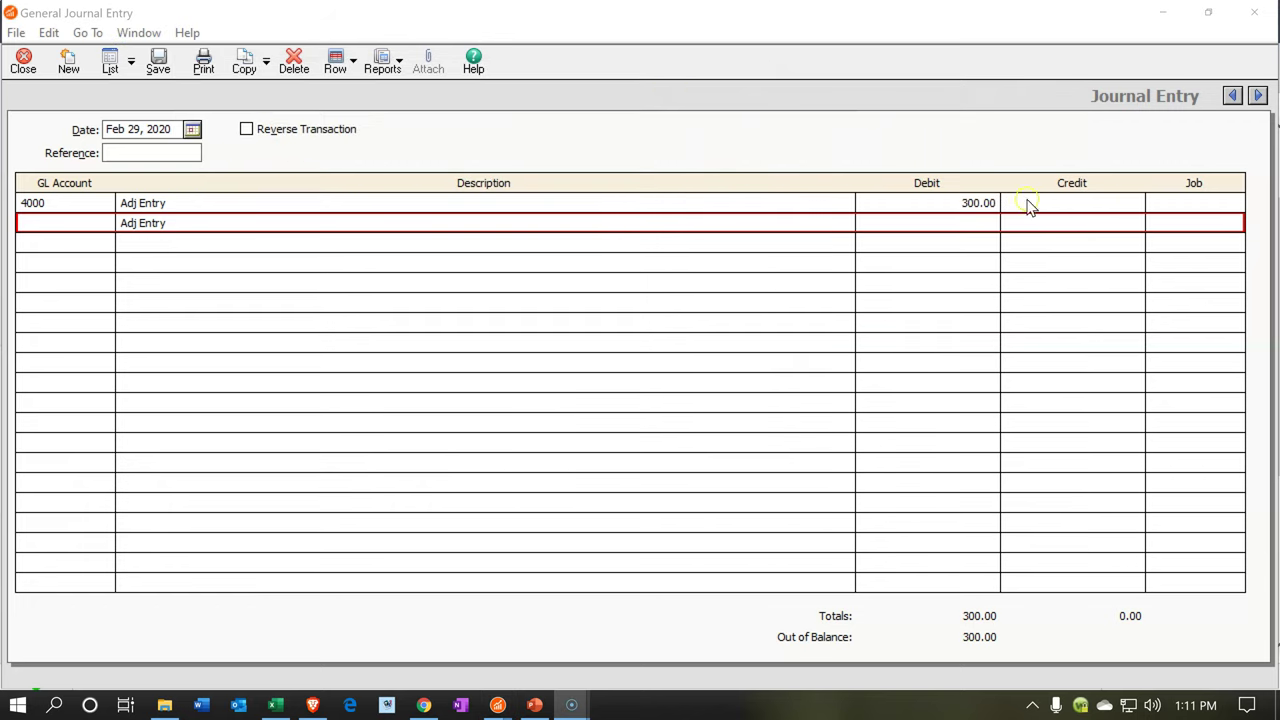
pyautogui.click(1046, 223)
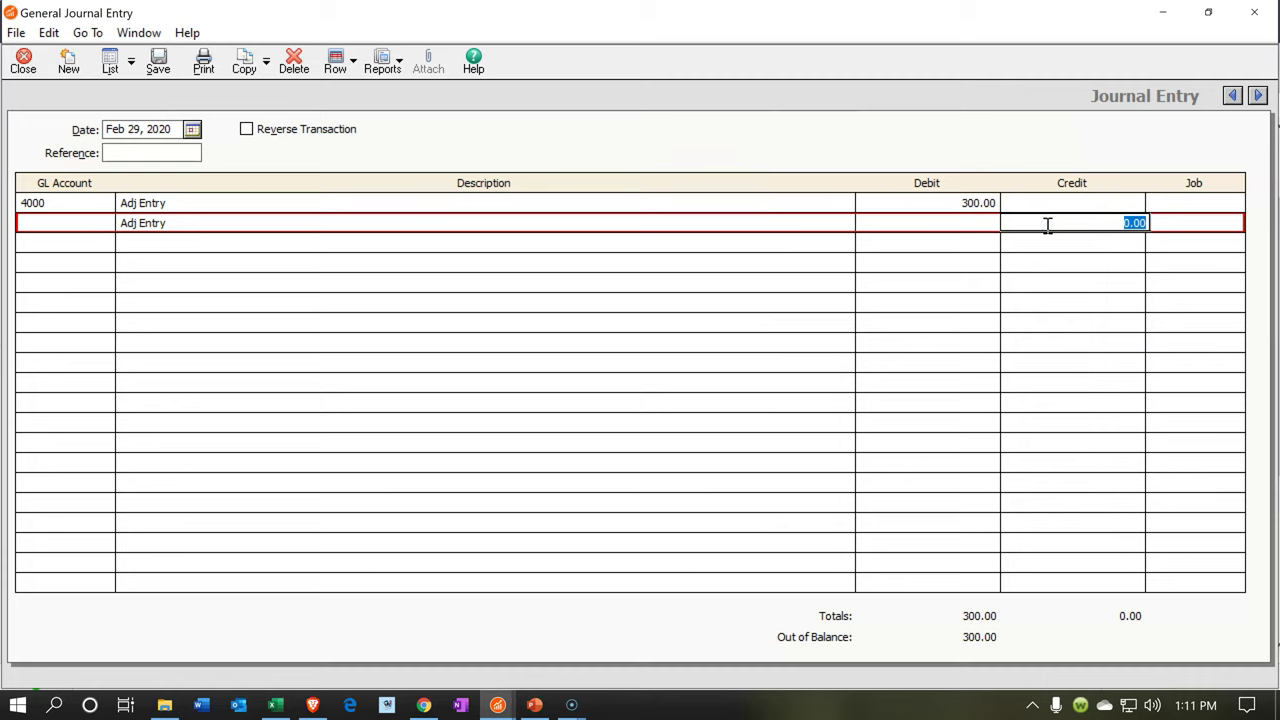
pyautogui.write('300')
pyautogui.press('Tab')
pyautogui.press('Tab')
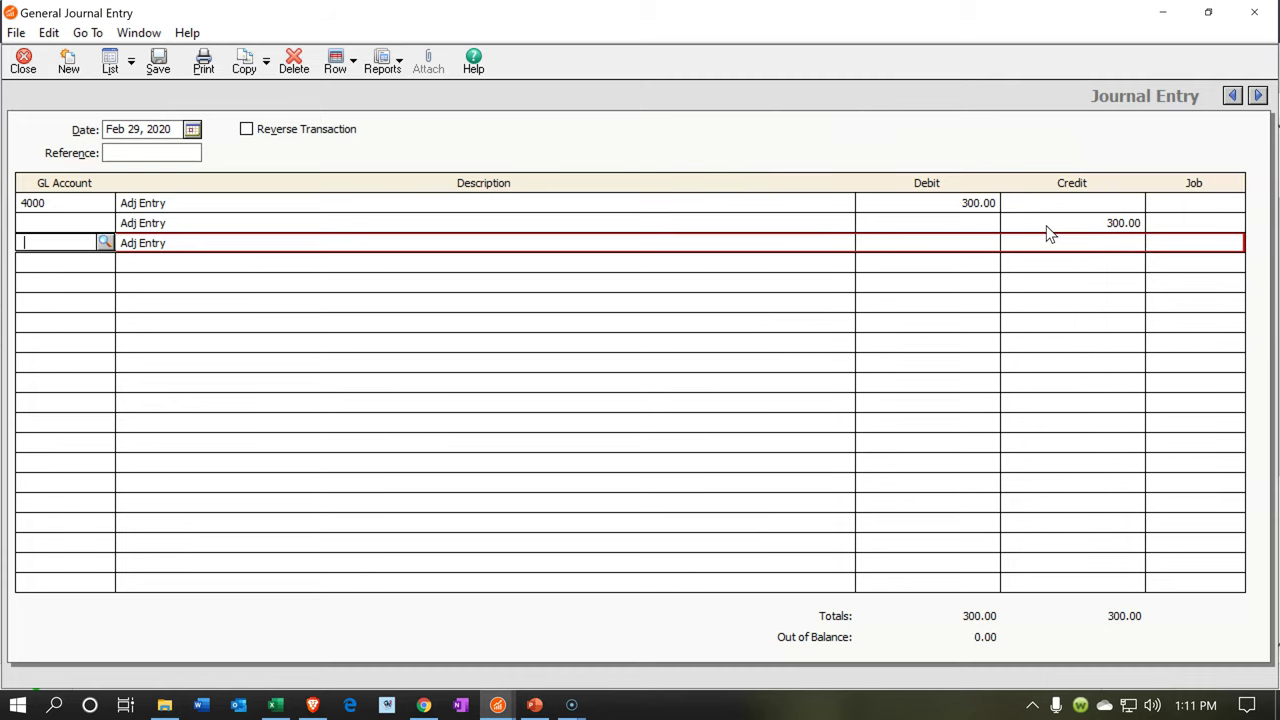
# - Assign account 2325 Unearned Revenue to the second line of the journal entry
pyautogui.click(60, 222)
pyautogui.click(105, 222)
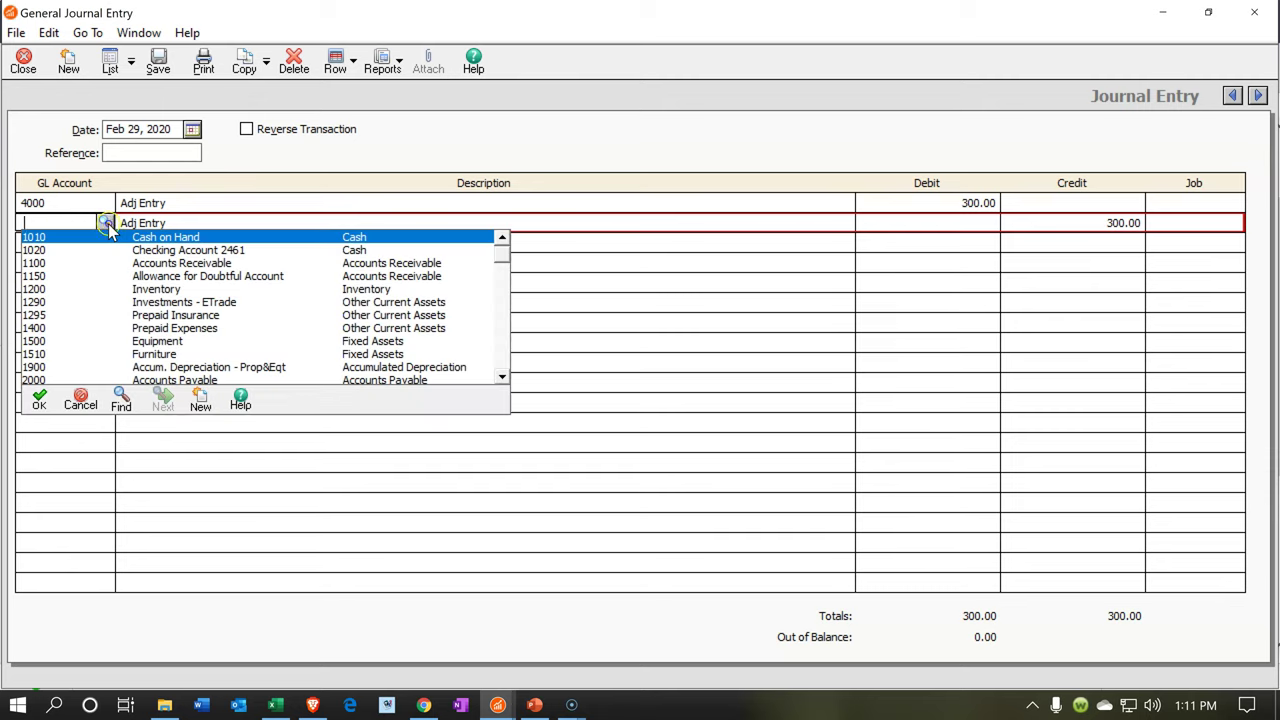
pyautogui.scroll(-3, 208, 322)
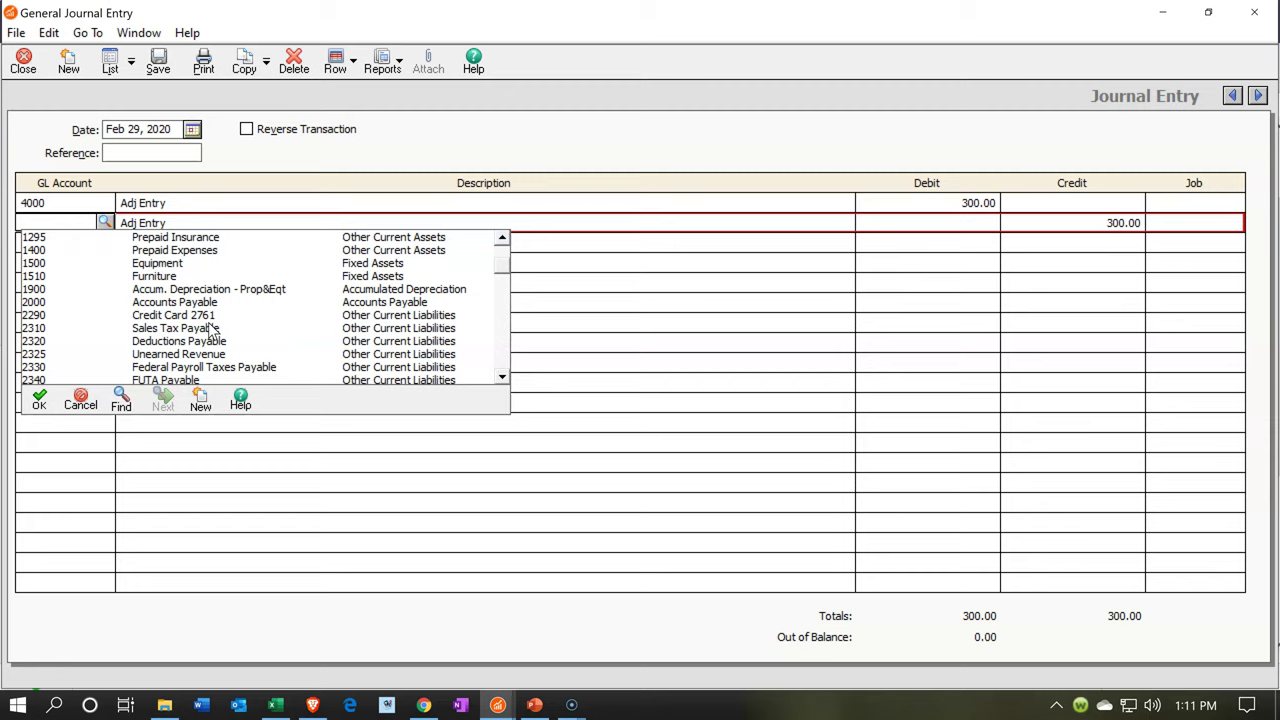
pyautogui.doubleClick(202, 354)
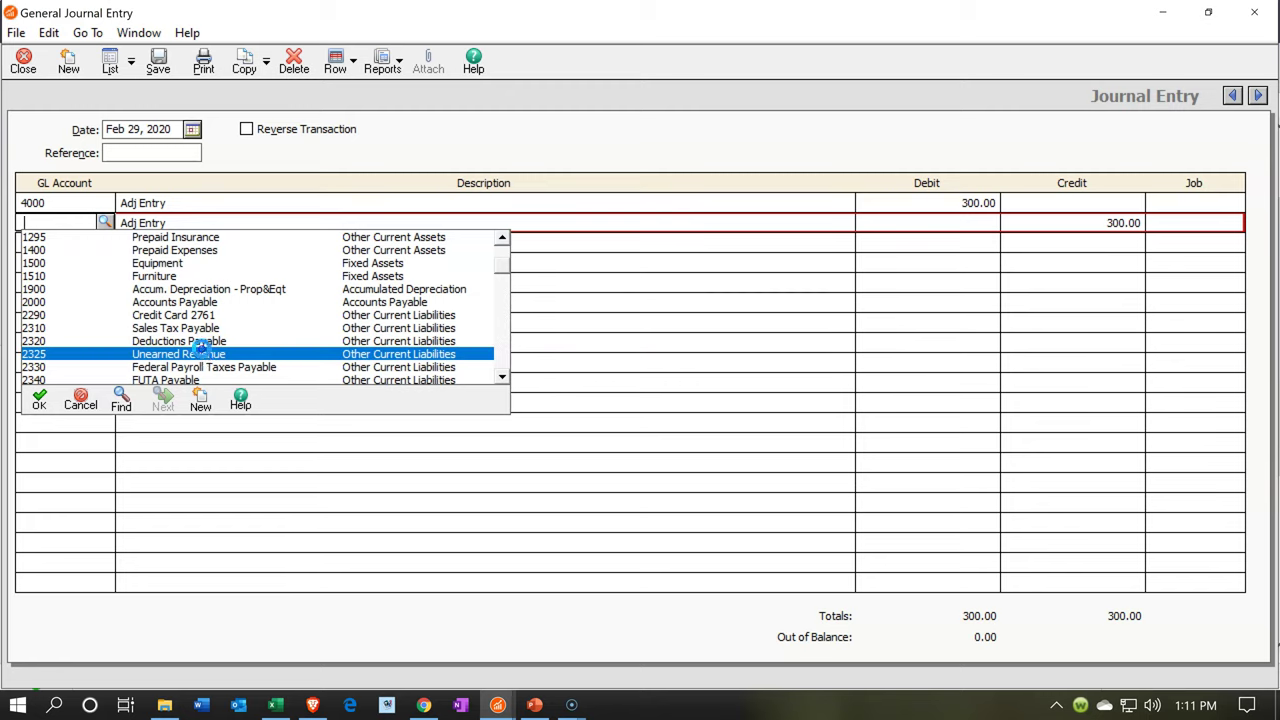
pyautogui.press('Tab')
pyautogui.press('Tab')
pyautogui.press('Tab')
pyautogui.press('Tab')
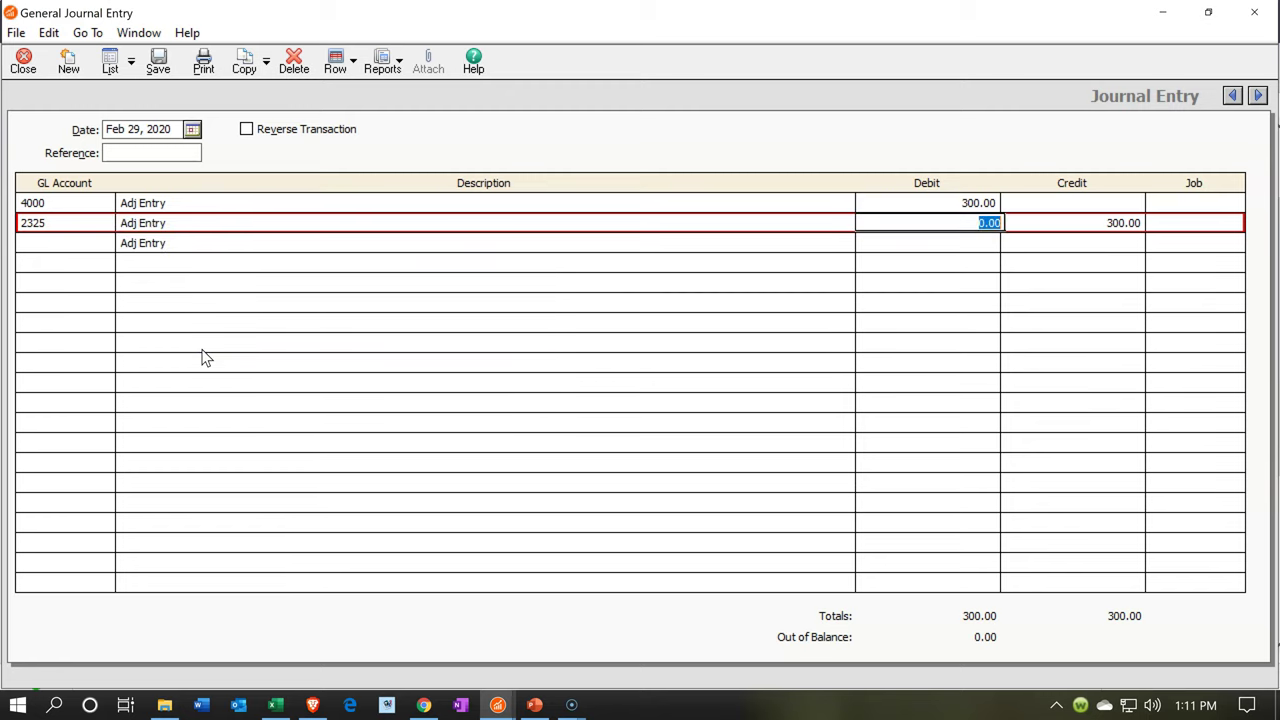
# - Save the adjusting journal entry and close the General Journal Entry window
pyautogui.click(208, 353)
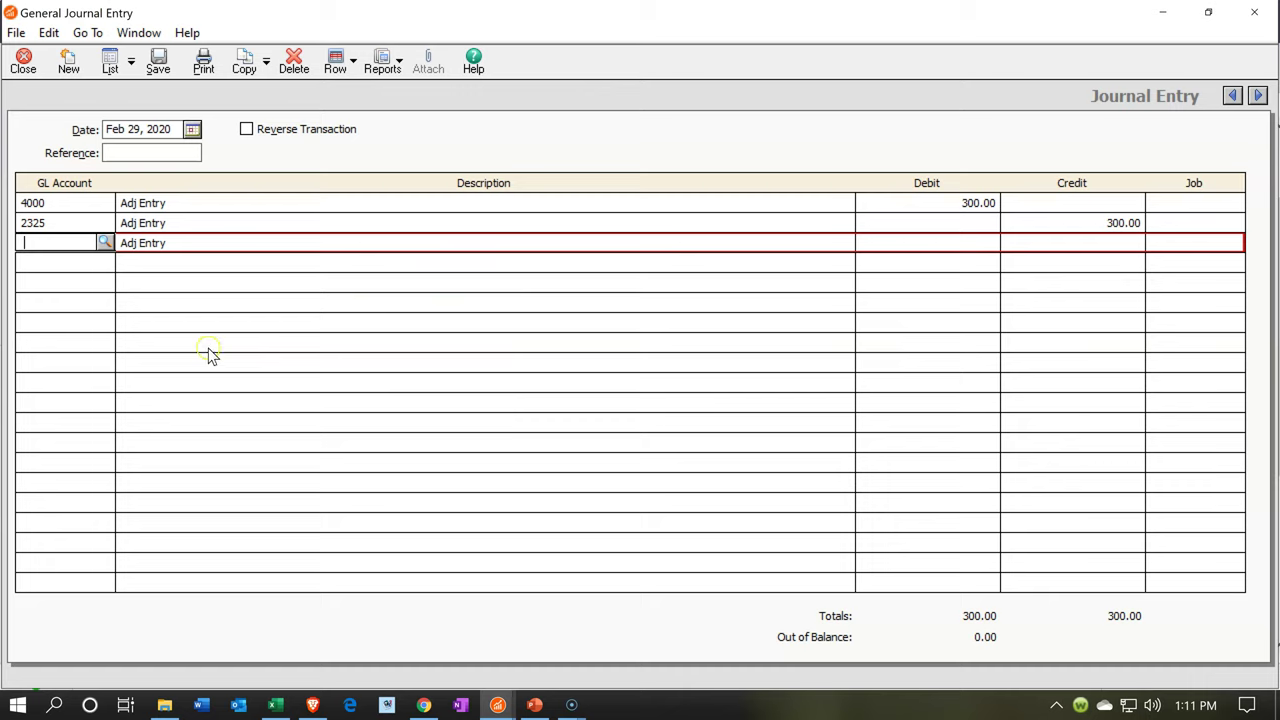
pyautogui.click(162, 64)
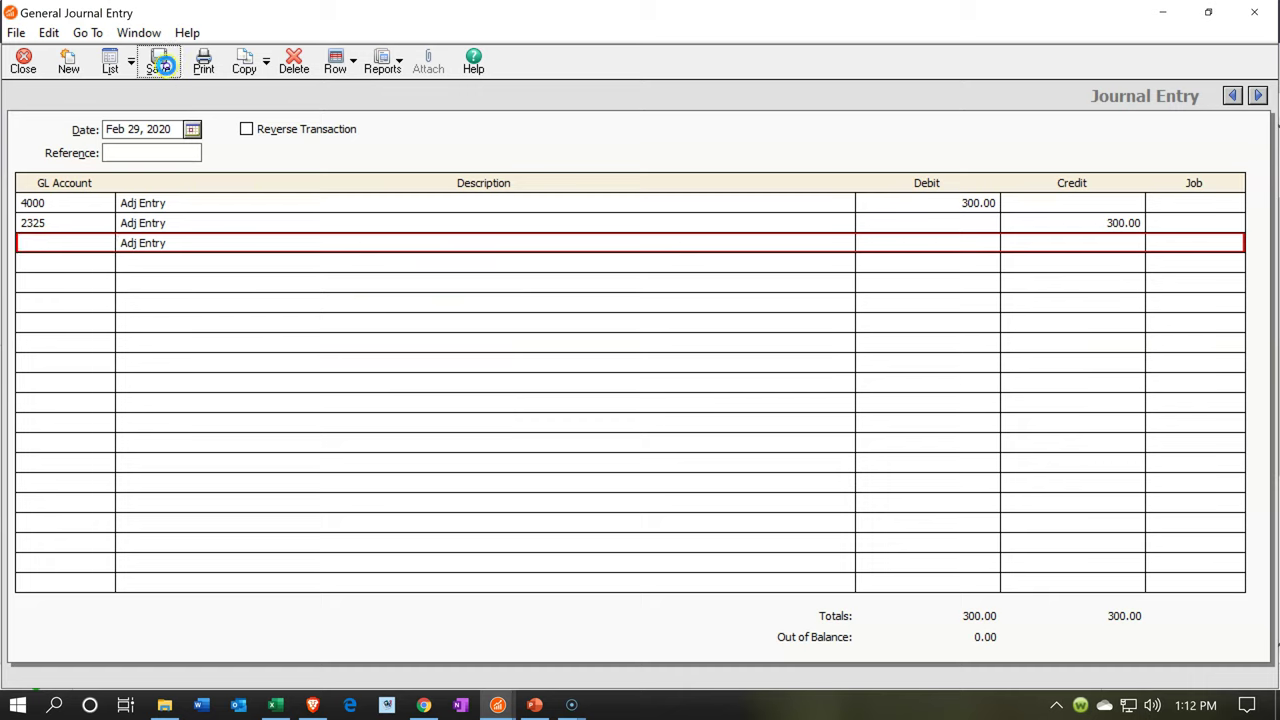
pyautogui.click(1259, 20)
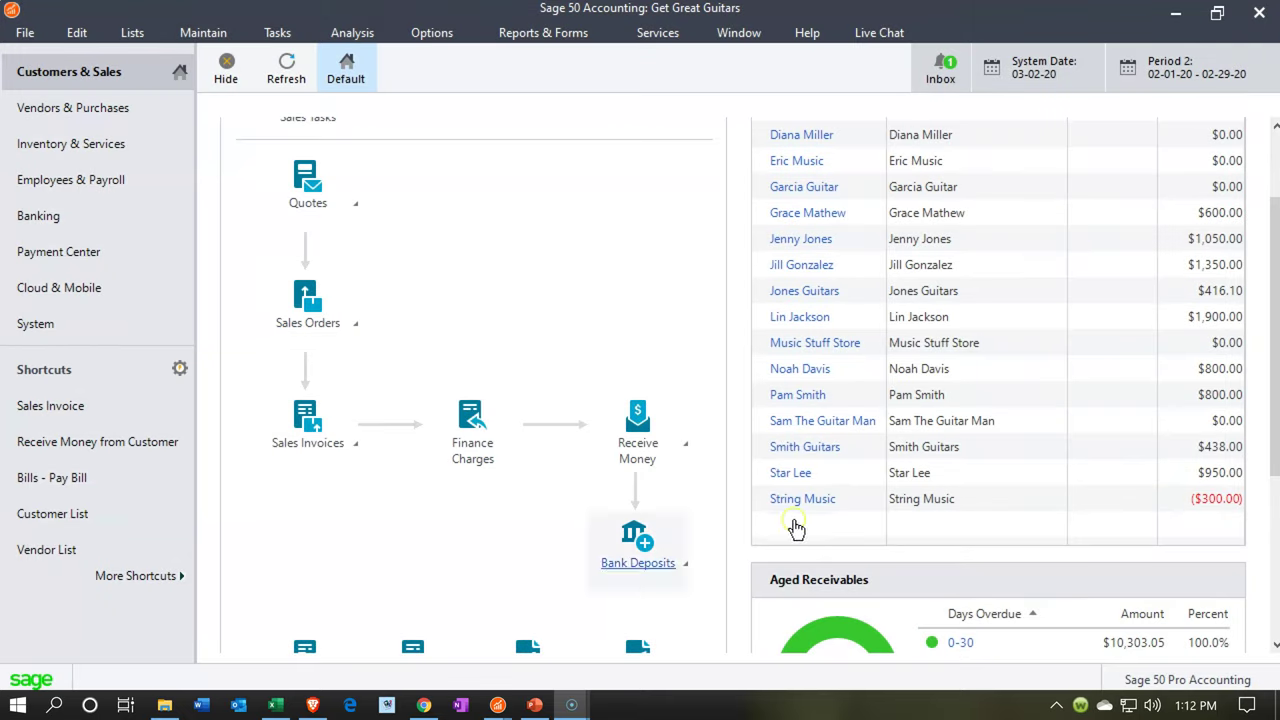
# - Check the Unearned Revenue line under Current Liabilities on the February 29, 2020 Balance Sheet
pyautogui.click(562, 658)
pyautogui.moveTo(507, 707)
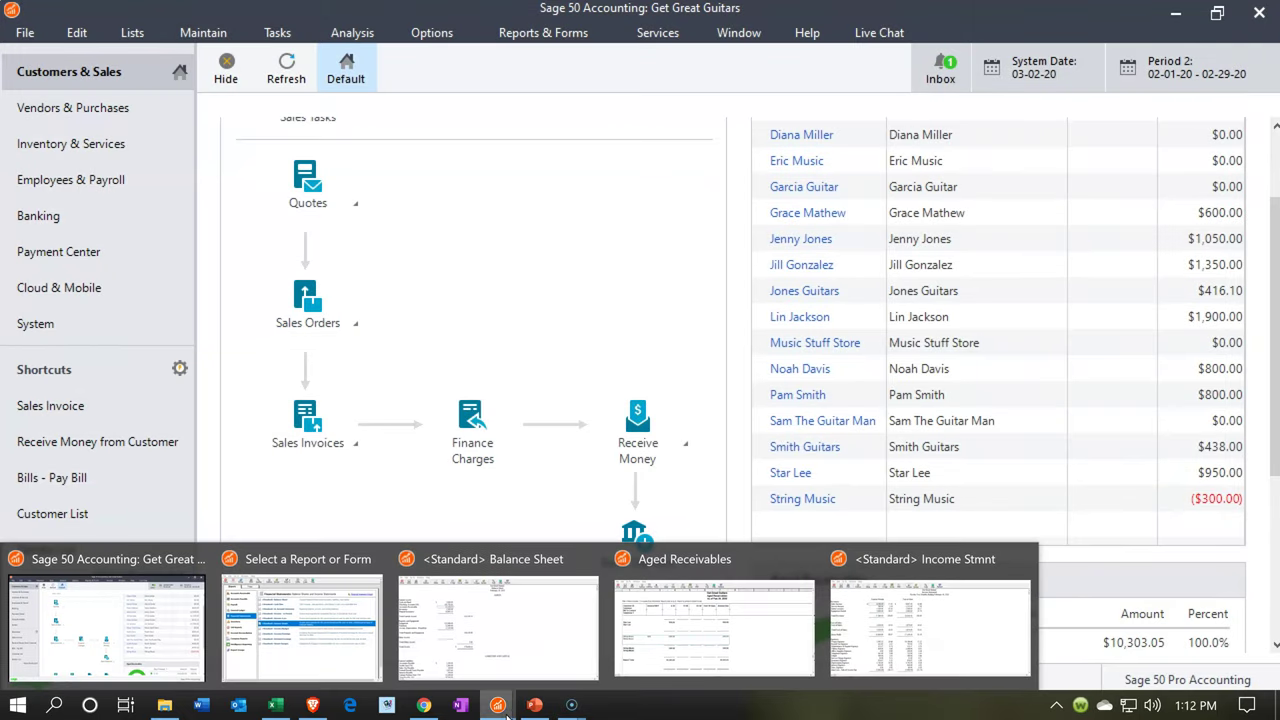
pyautogui.click(500, 651)
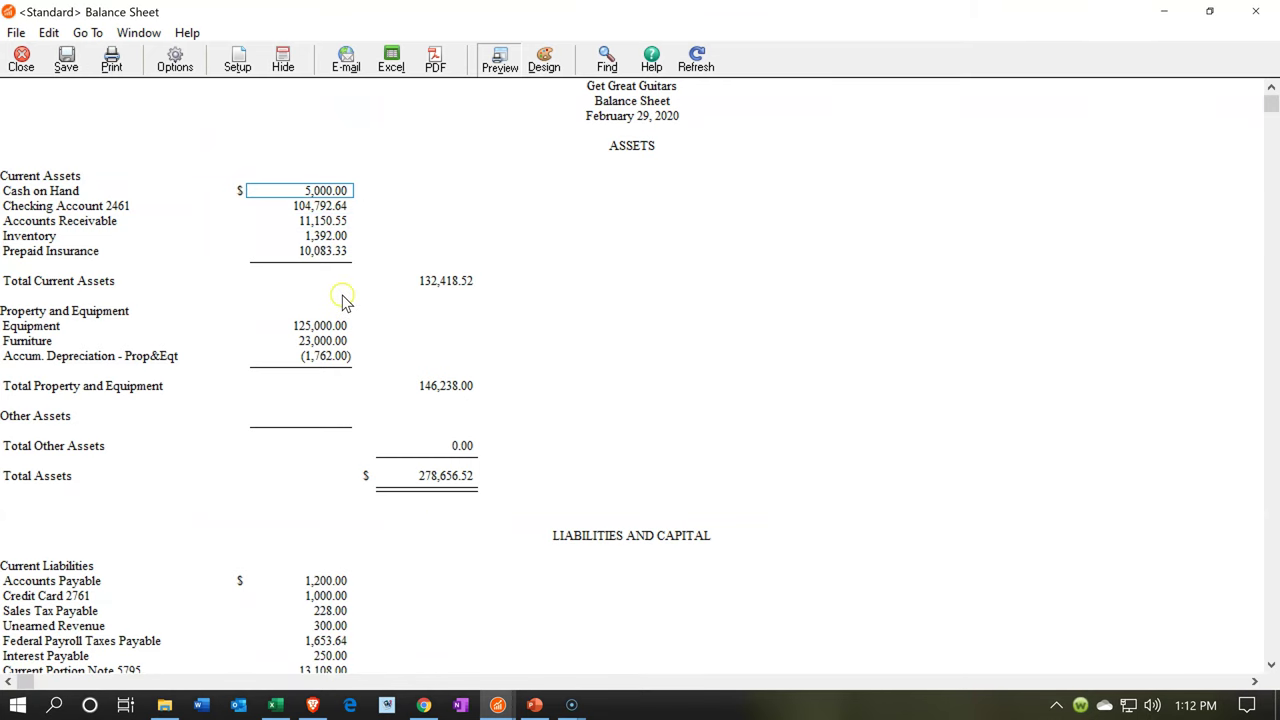
pyautogui.scroll(-3, 320, 240)
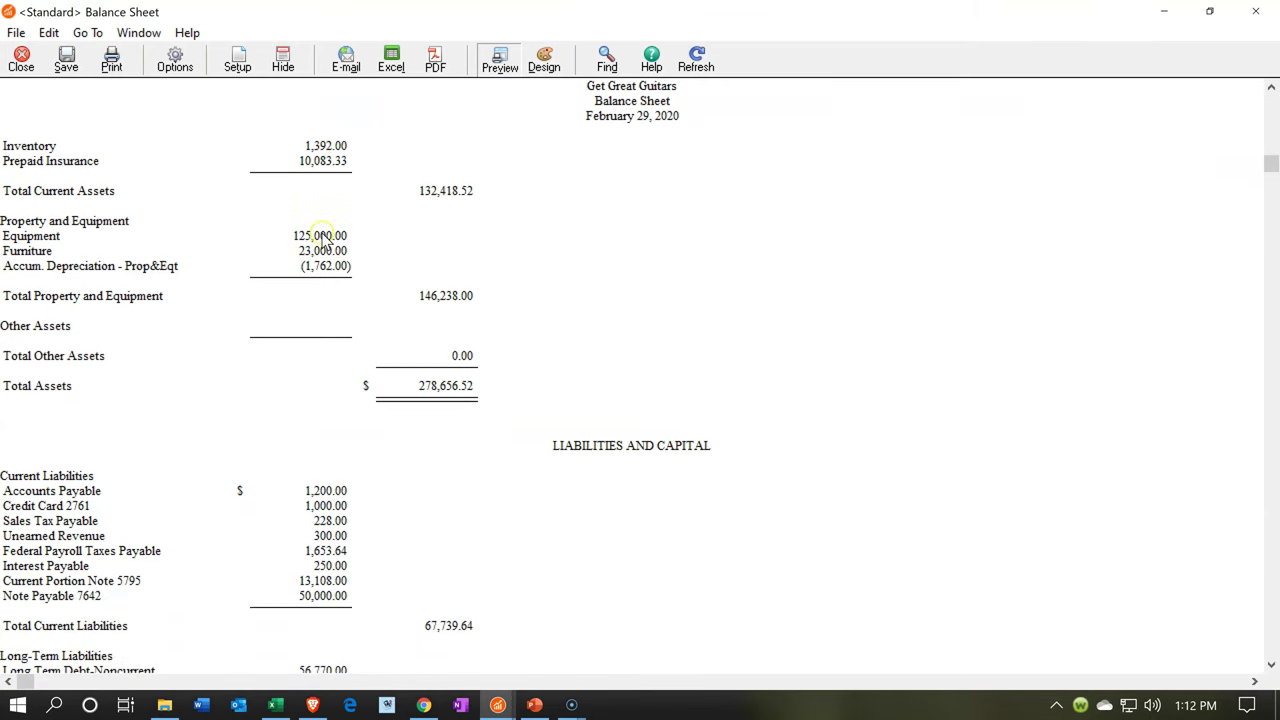
pyautogui.scroll(-1, 318, 380)
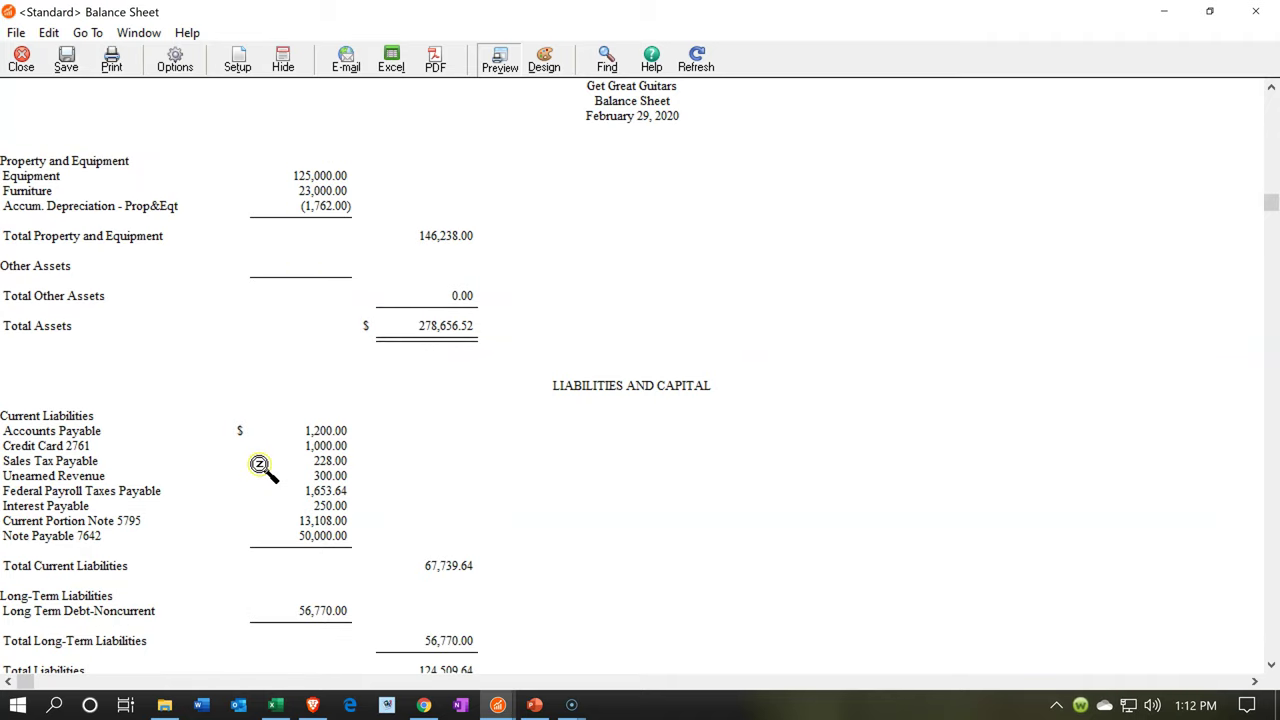
pyautogui.click(316, 477)
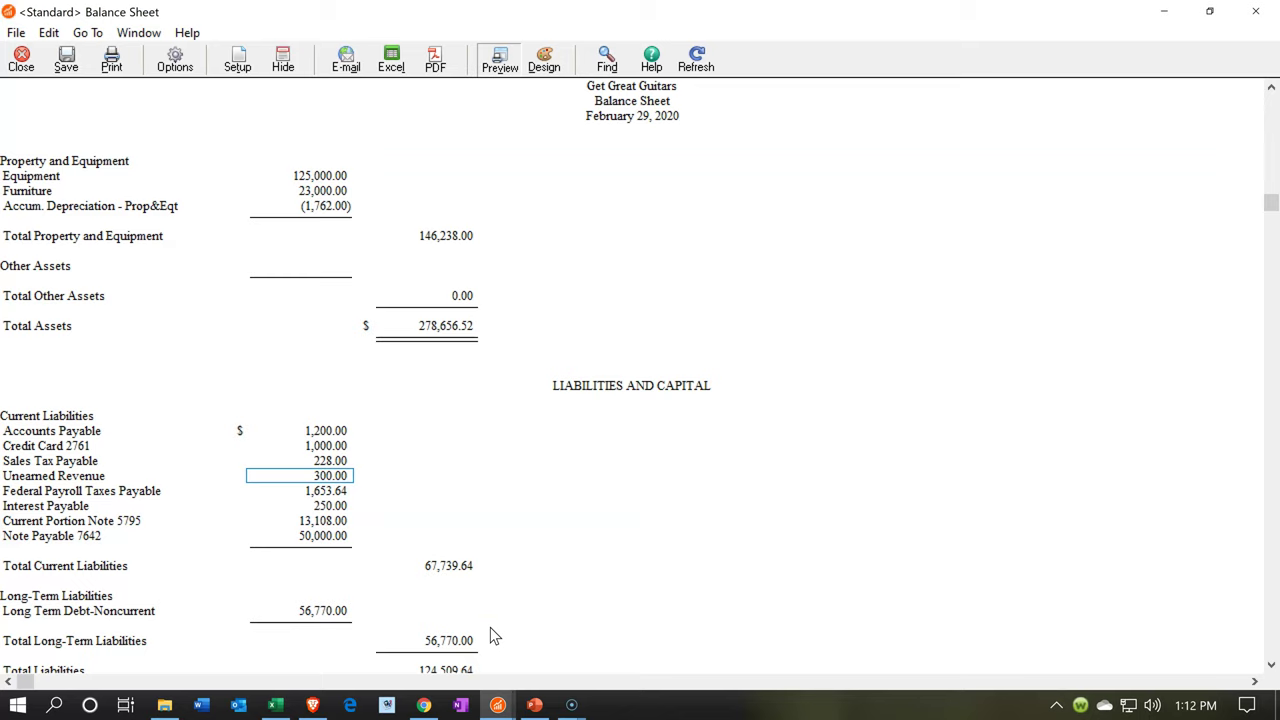
# - Open the Sales Income ledger detail from the Income Statement and compare the String Music prepayment with its adjusting entry
pyautogui.click(494, 706)
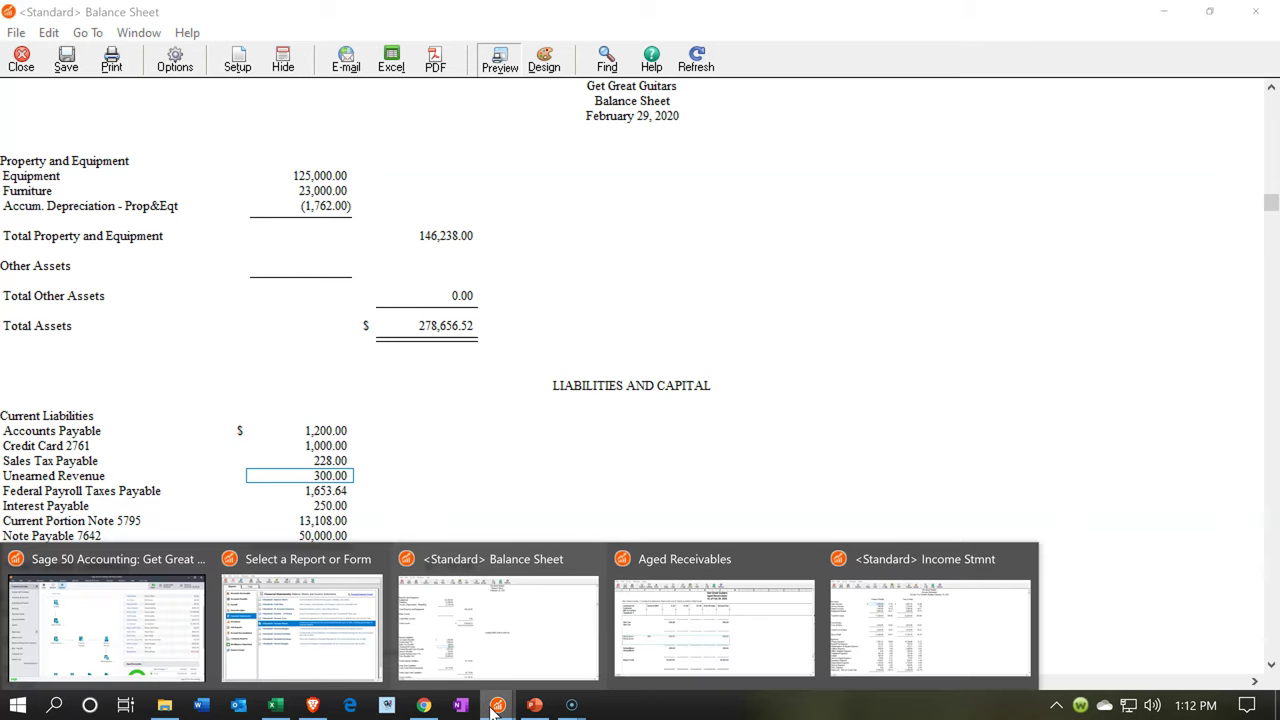
pyautogui.click(930, 598)
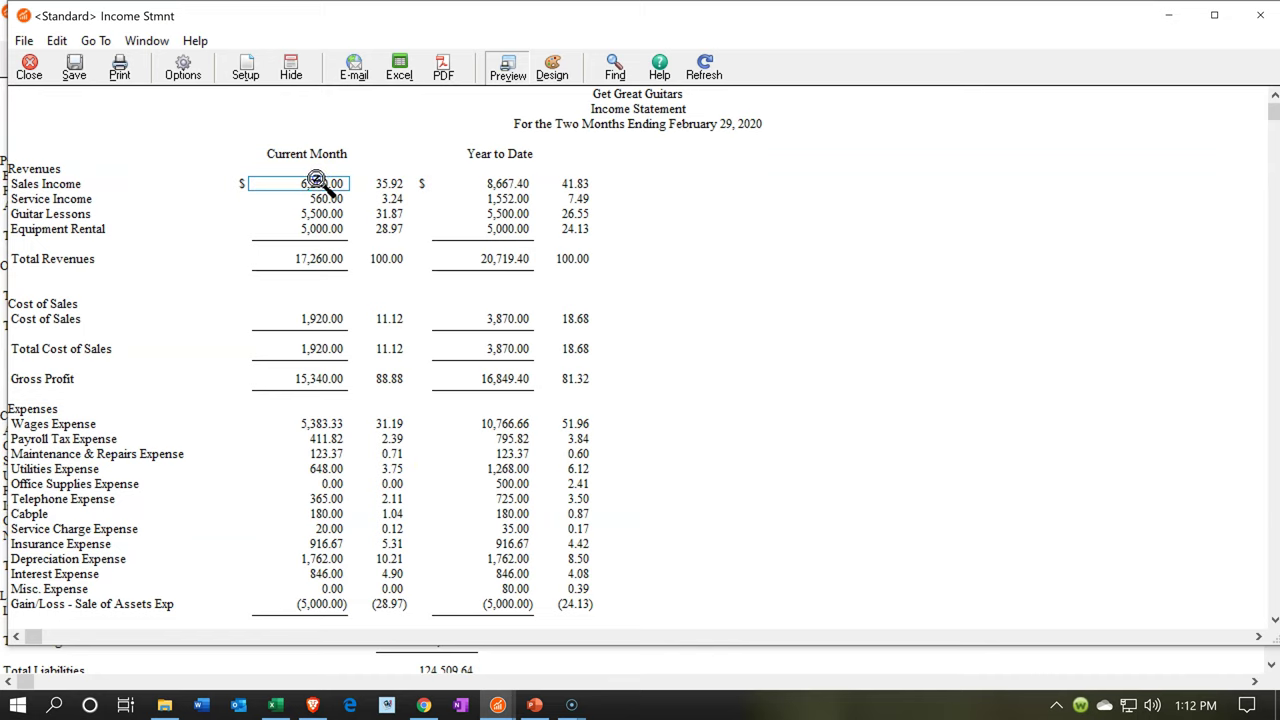
pyautogui.doubleClick(318, 181)
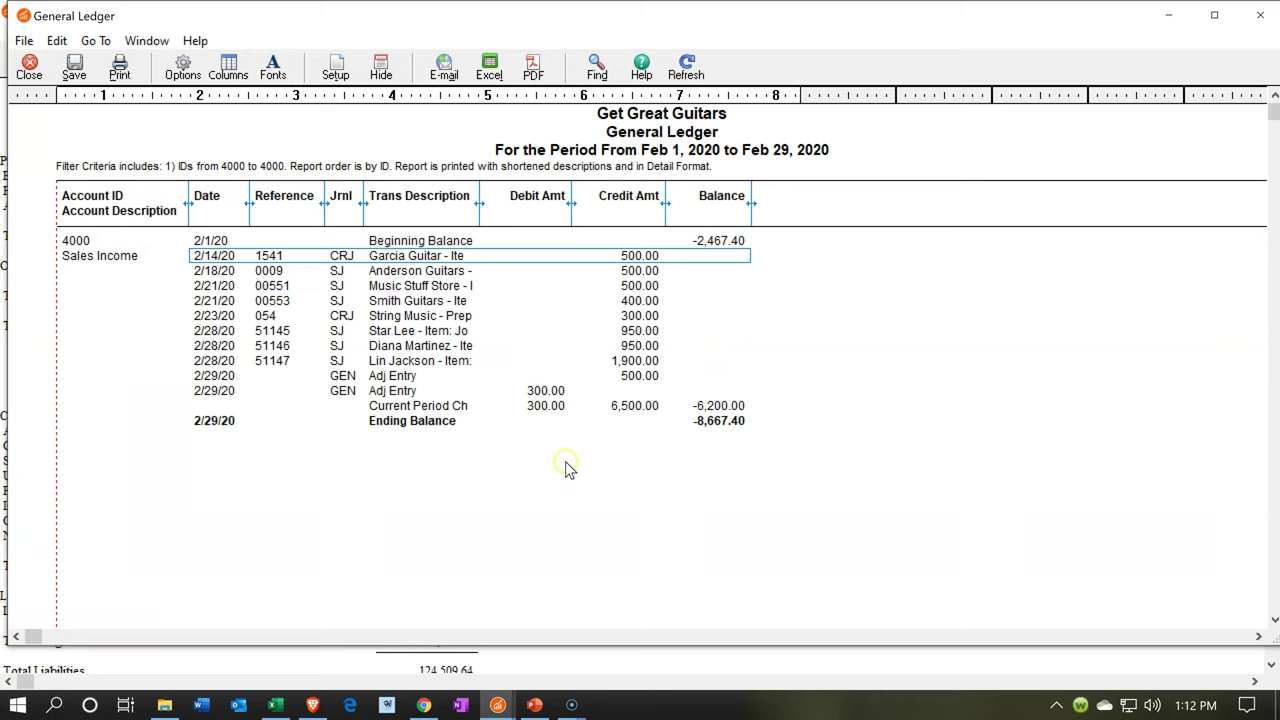
pyautogui.click(540, 377)
pyautogui.click(638, 302)
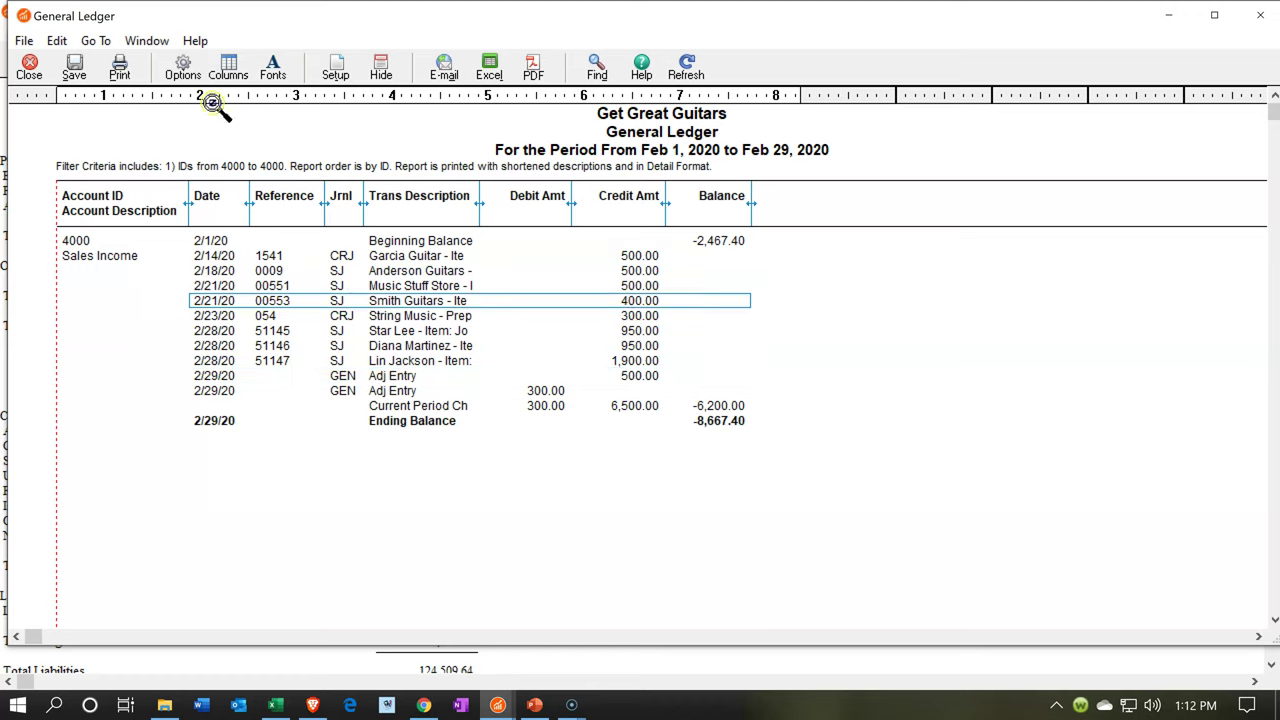
pyautogui.click(572, 393)
pyautogui.click(650, 318)
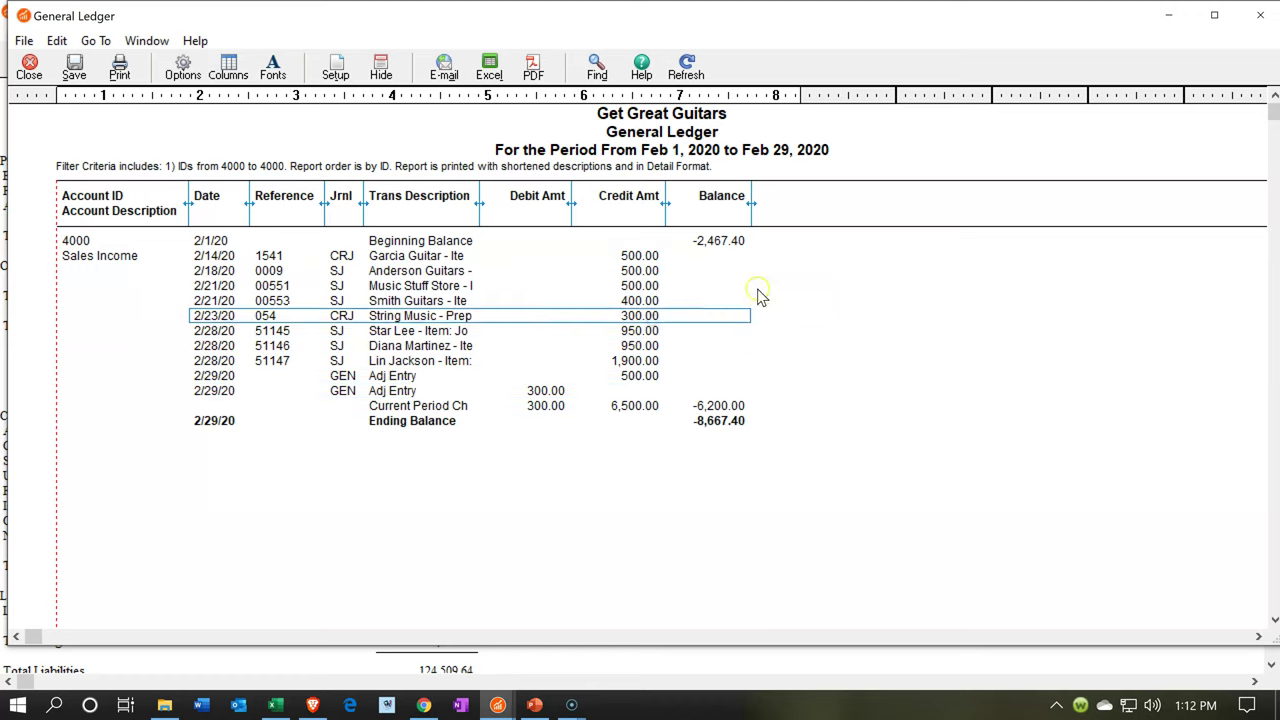
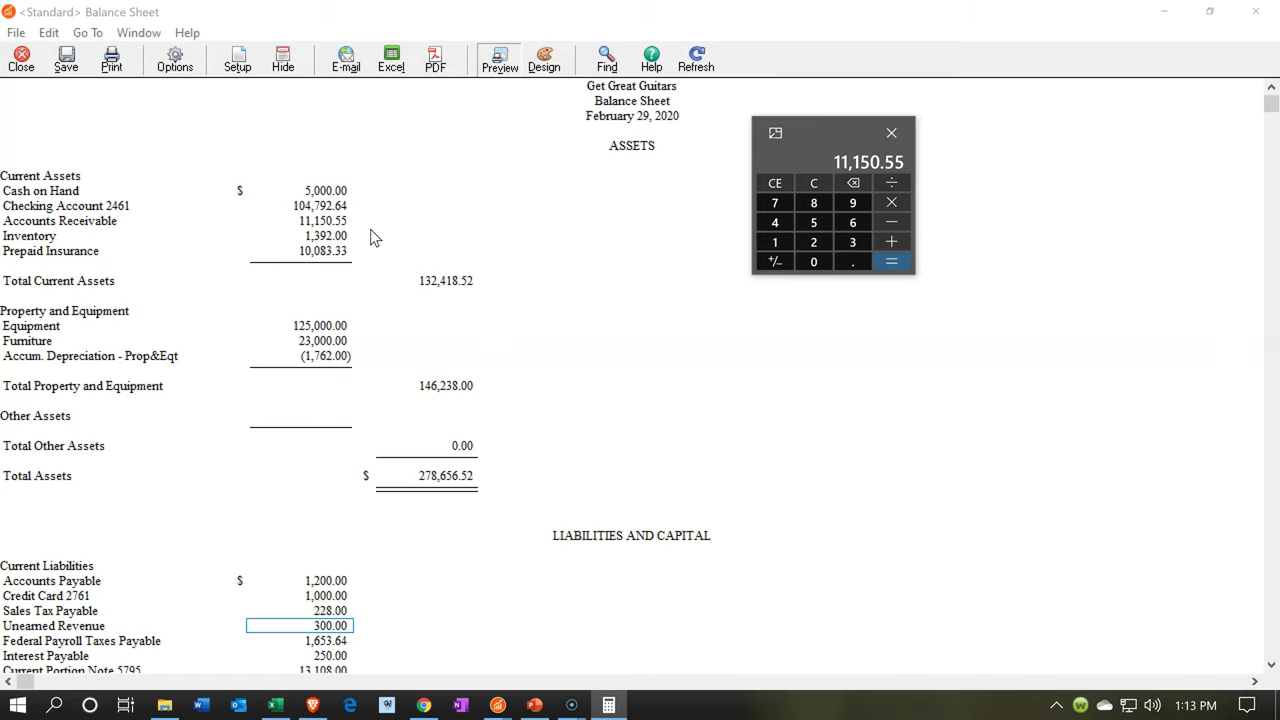
# - Subtract 300 from the Accounts Receivable balance on the calculator and find the report total in the Aged Receivables report
pyautogui.write('-300')
pyautogui.press('Return')
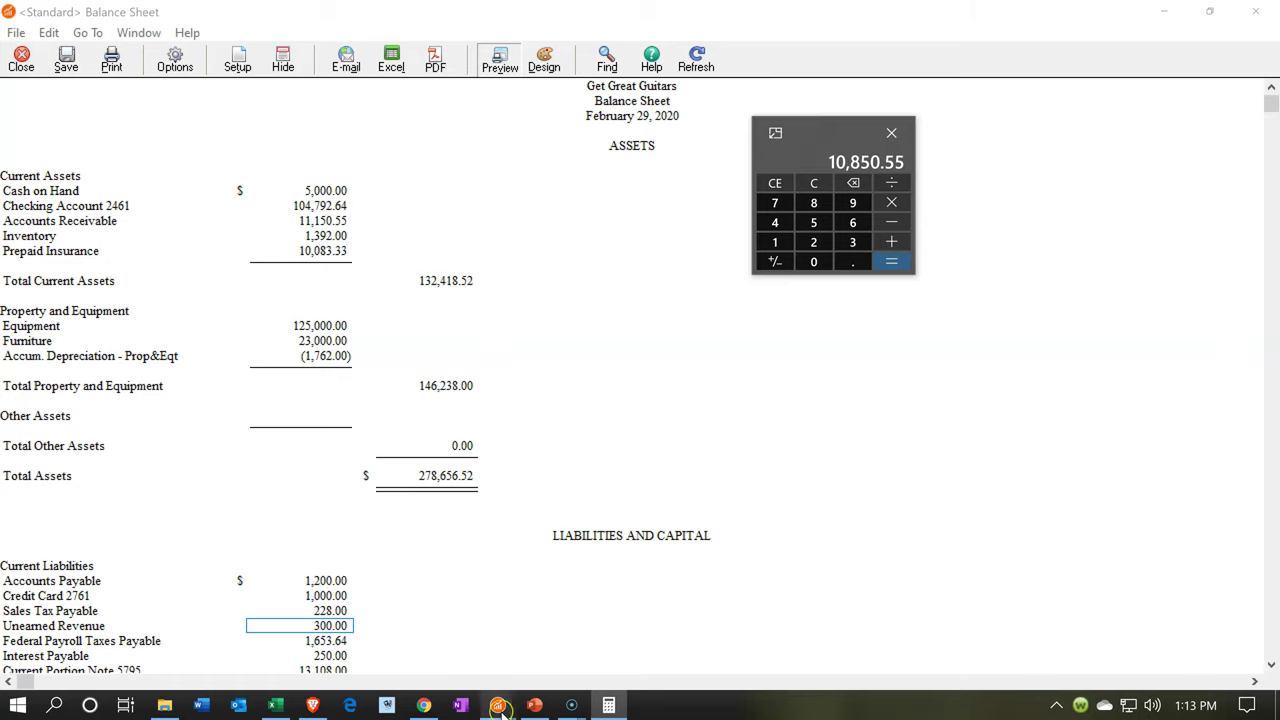
pyautogui.moveTo(502, 705)
pyautogui.click(658, 652)
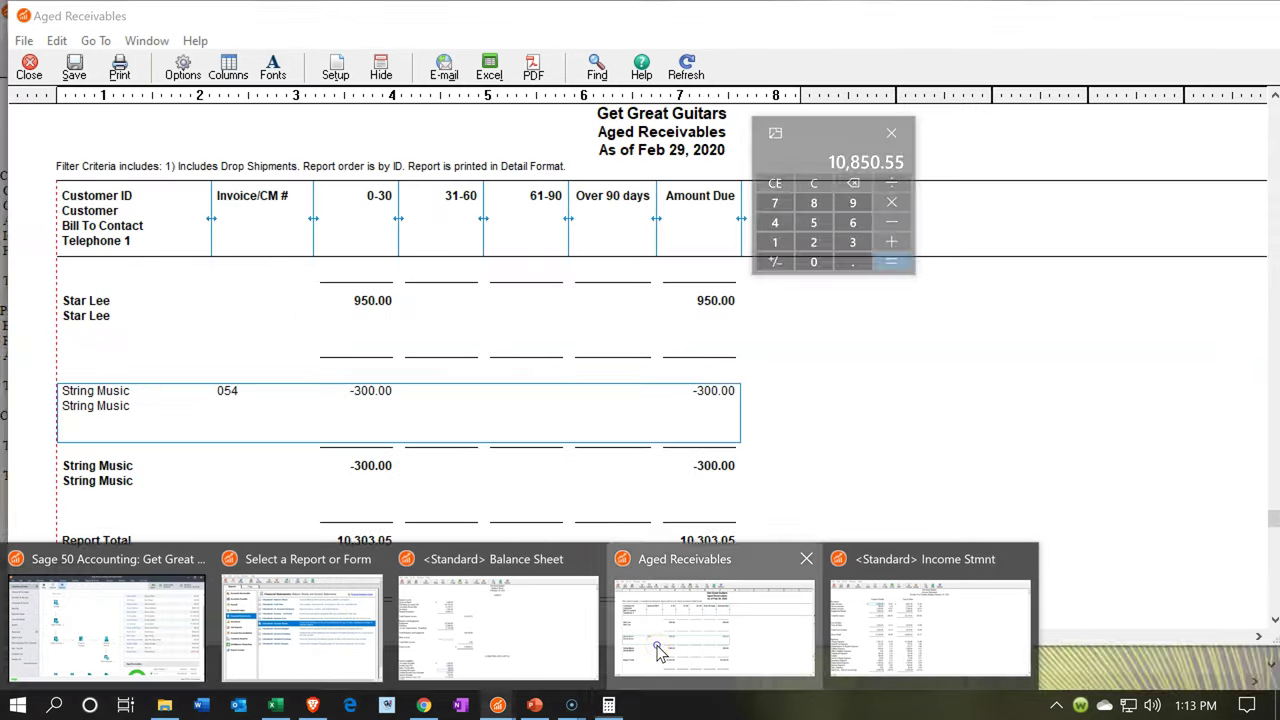
pyautogui.scroll(-3, 641, 508)
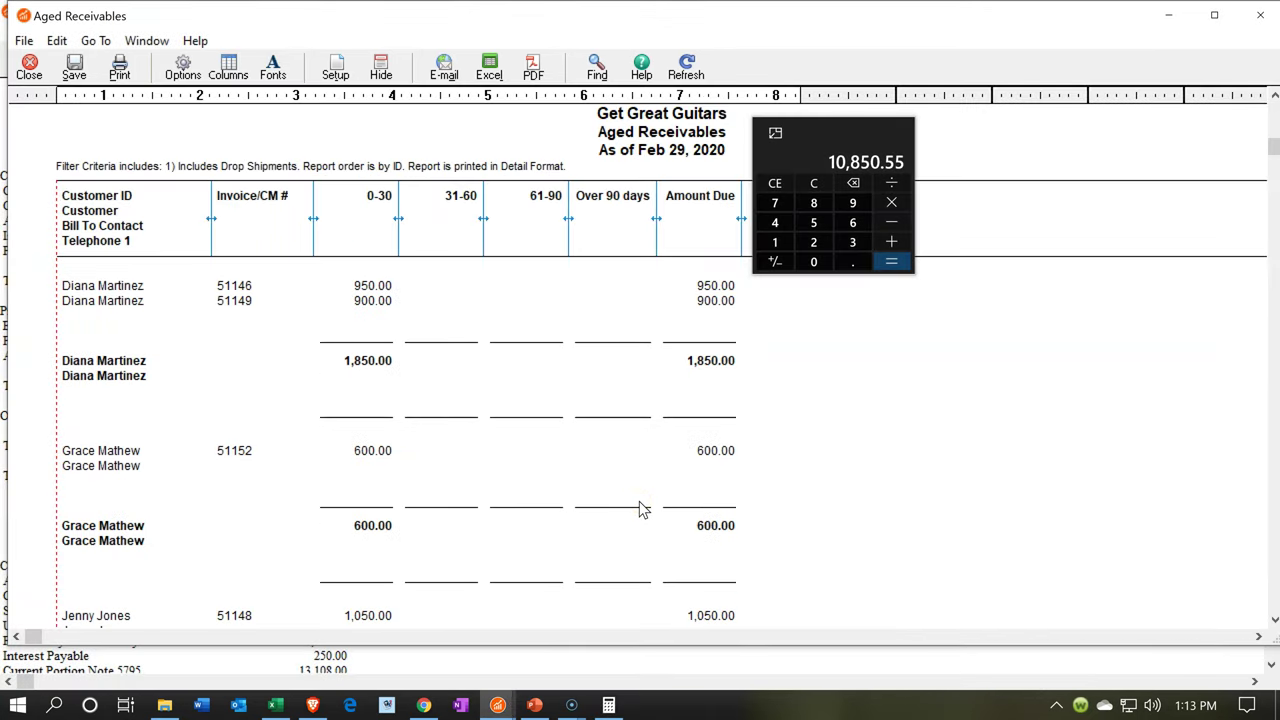
pyautogui.scroll(-20, 641, 508)
pyautogui.scroll(-10, 639, 501)
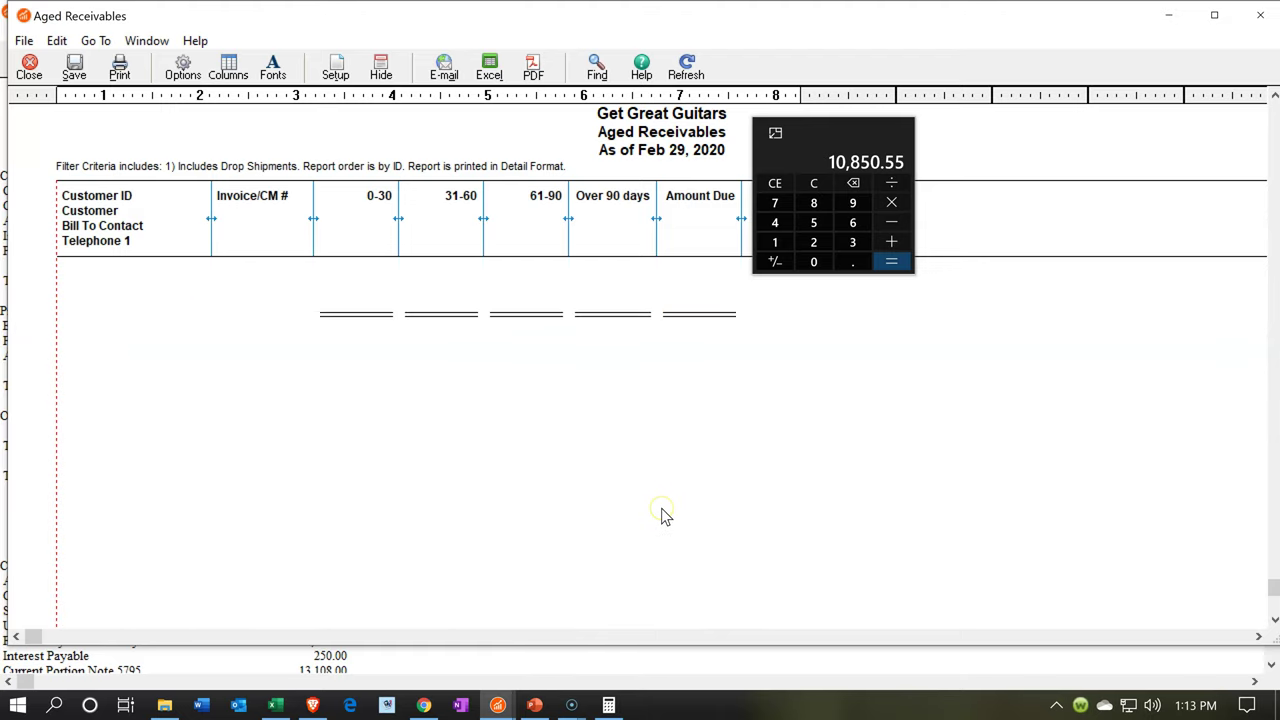
pyautogui.scroll(4, 663, 514)
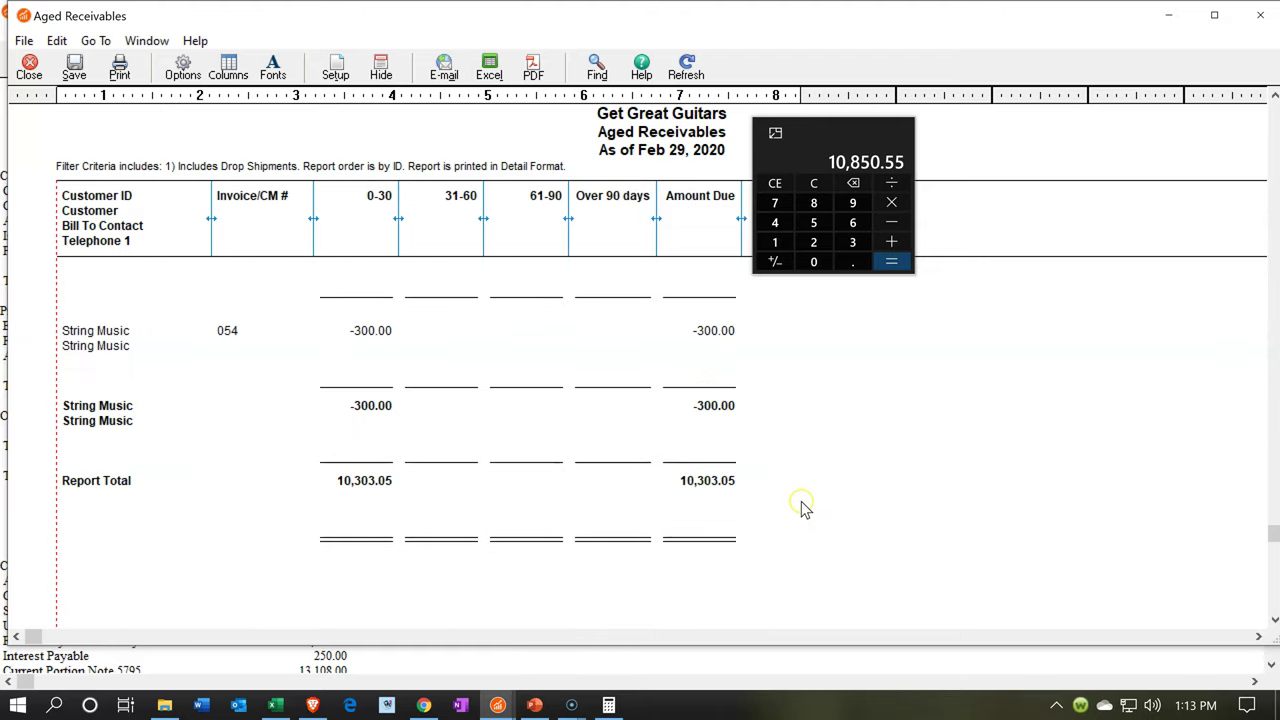
# - Subtract the Aged Receivables report total of 10303.05 from the calculator result
pyautogui.click(891, 227)
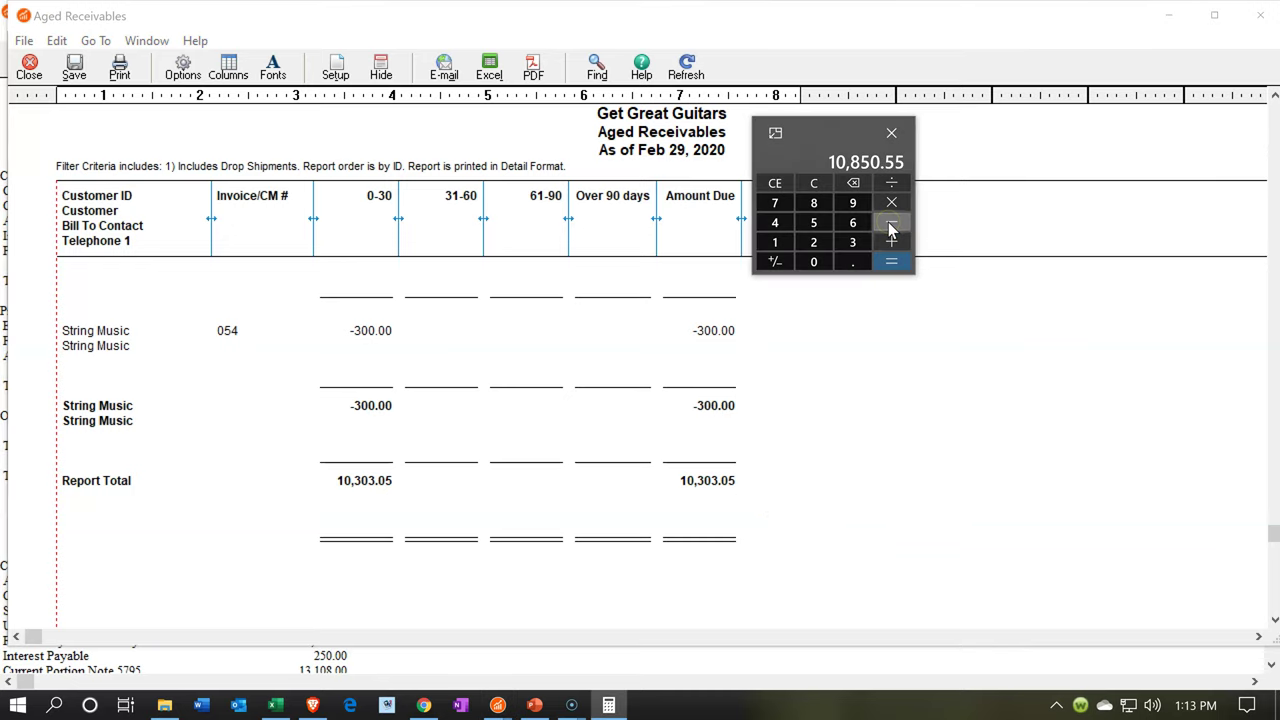
pyautogui.write('10303.0')
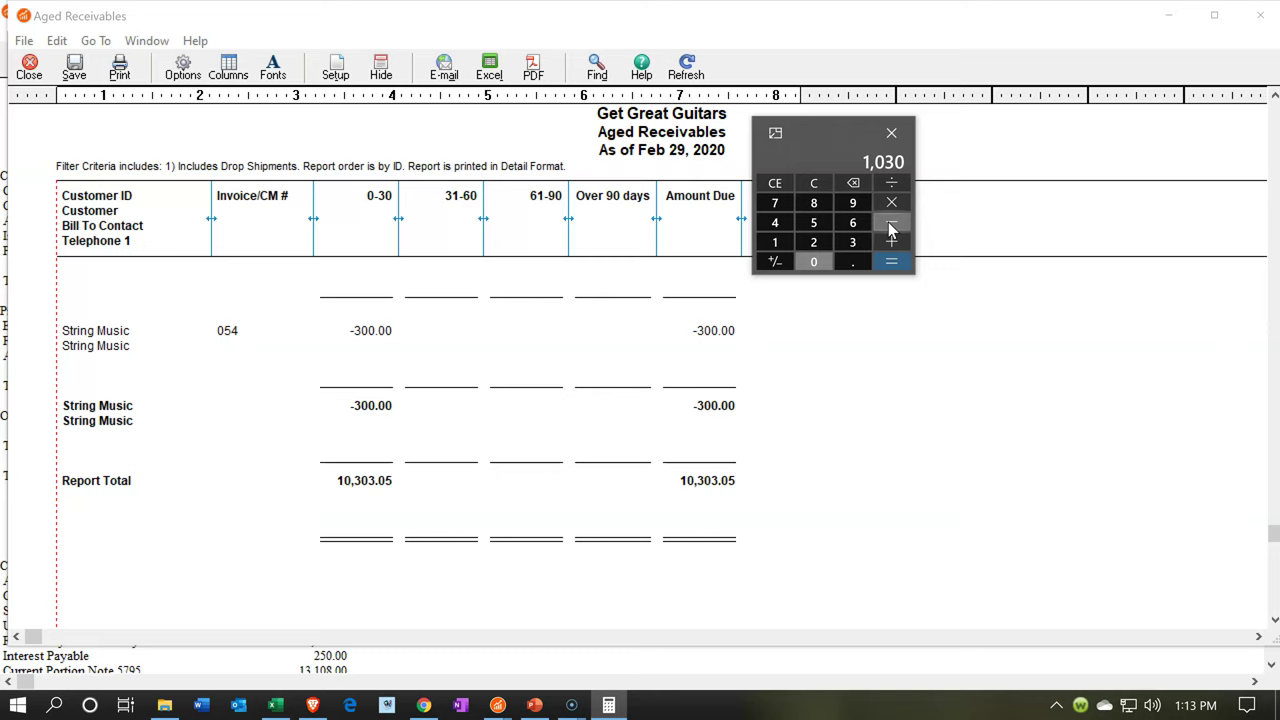
pyautogui.write('5')
pyautogui.press('Return')
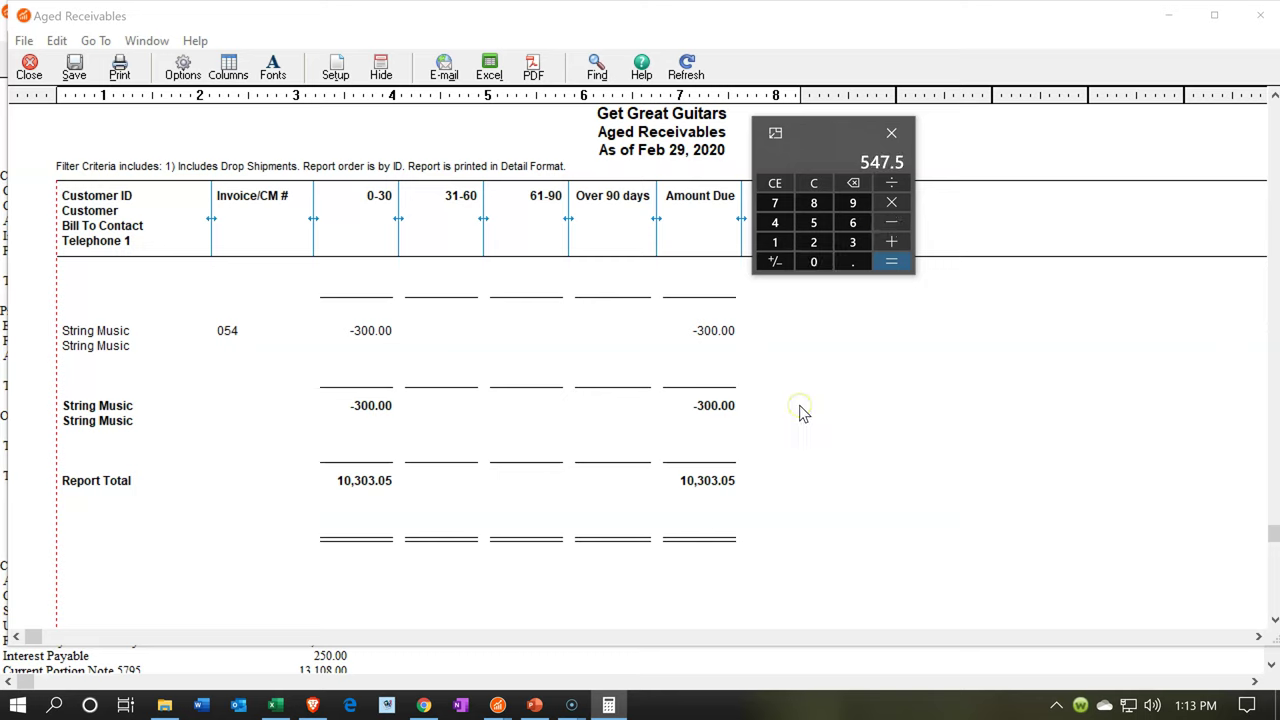
# - Return to the Balance Sheet, open the Accounts Receivable ledger detail and check its February 29 adjusting entry
pyautogui.click(505, 705)
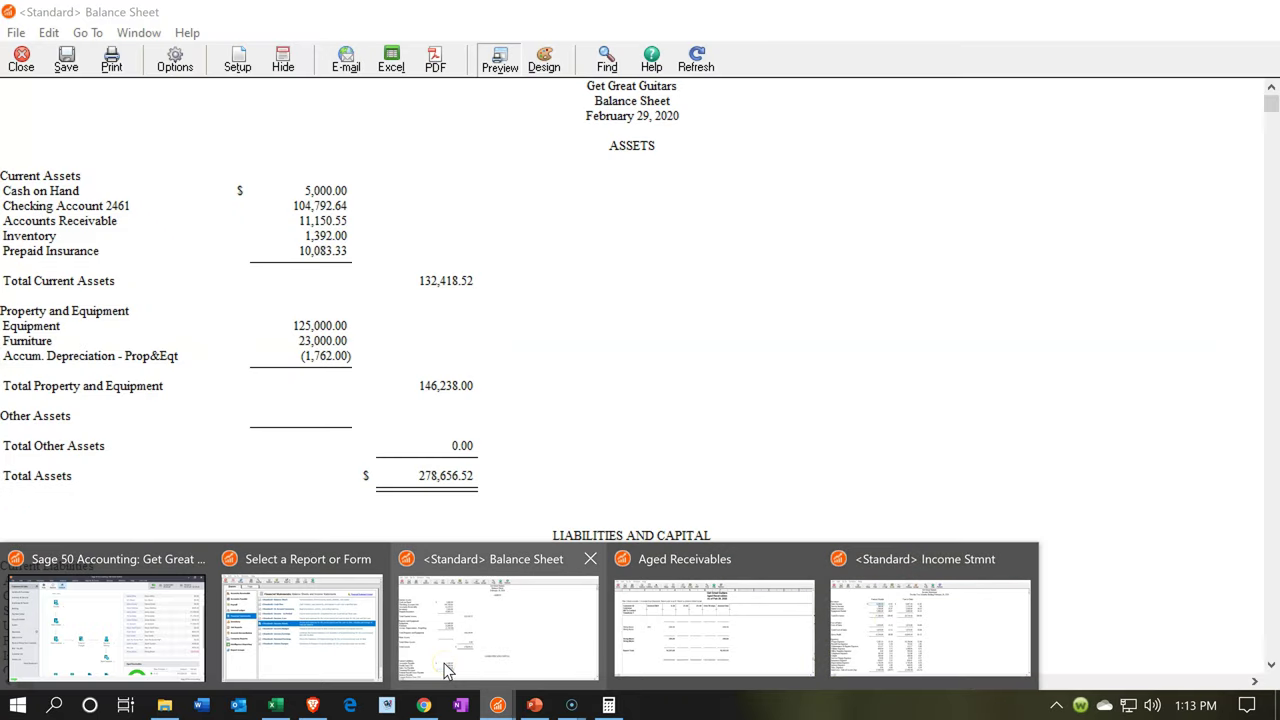
pyautogui.click(446, 669)
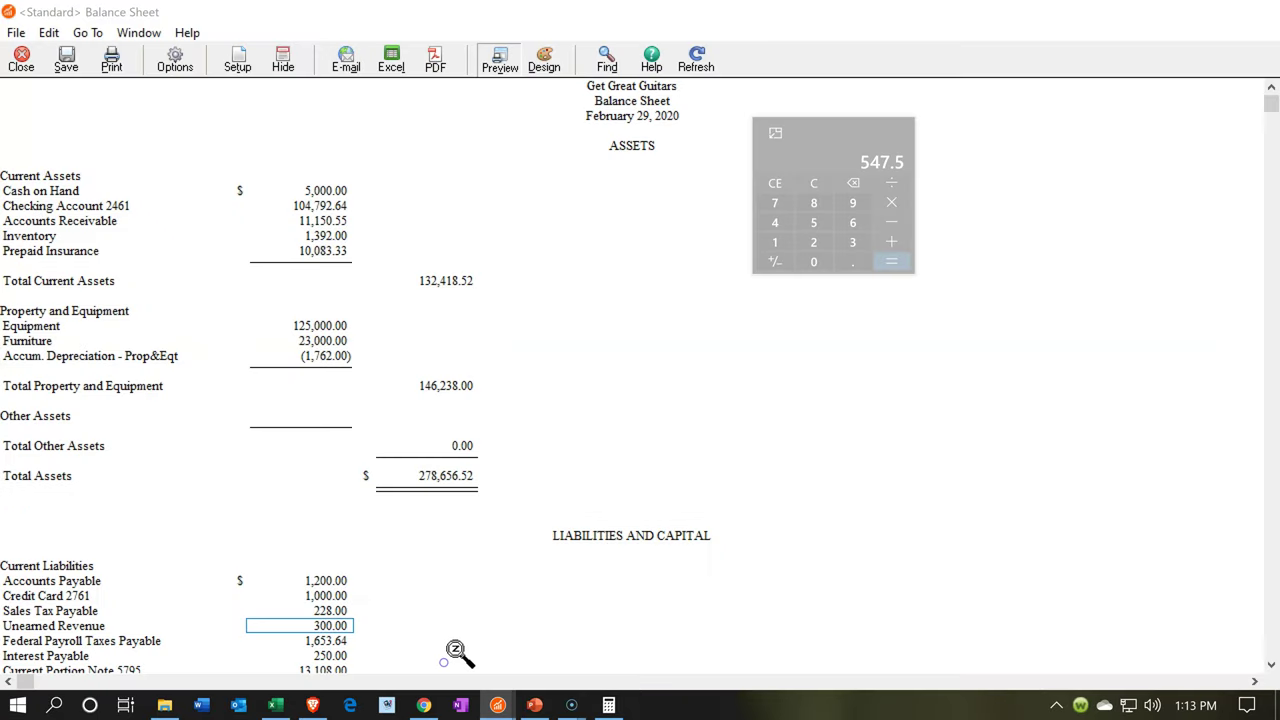
pyautogui.click(340, 268)
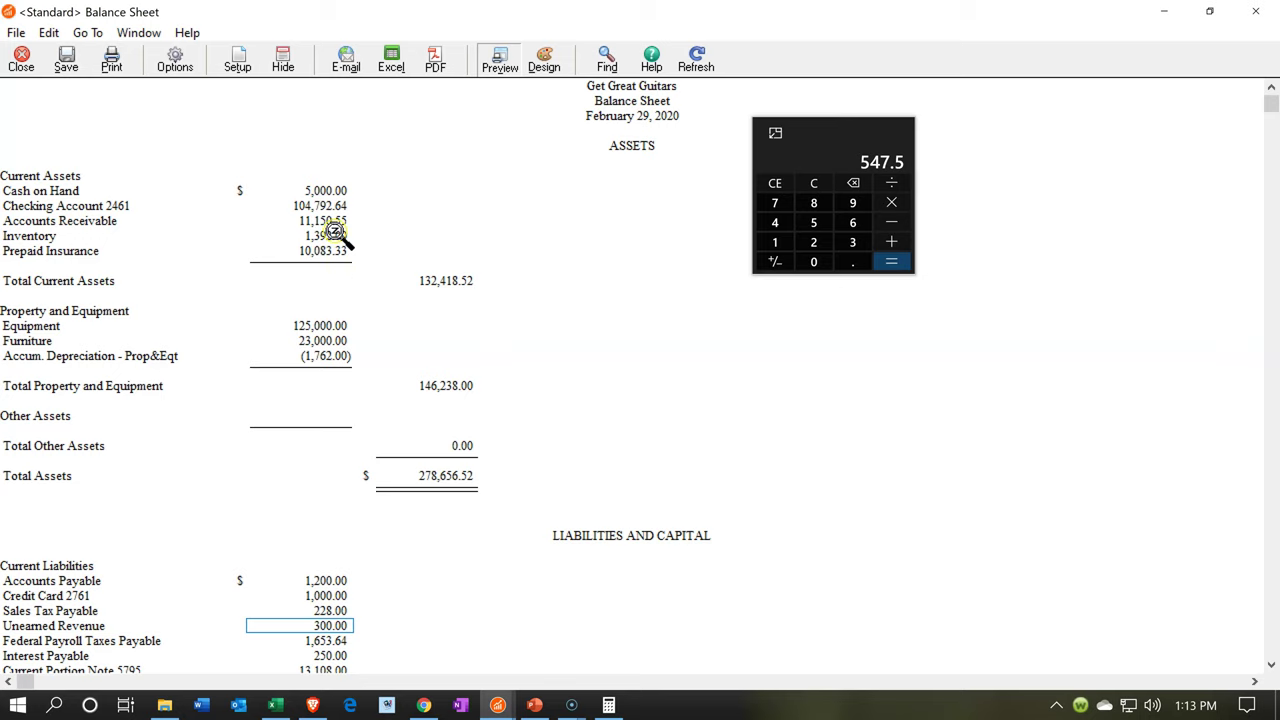
pyautogui.scroll(-1, 329, 223)
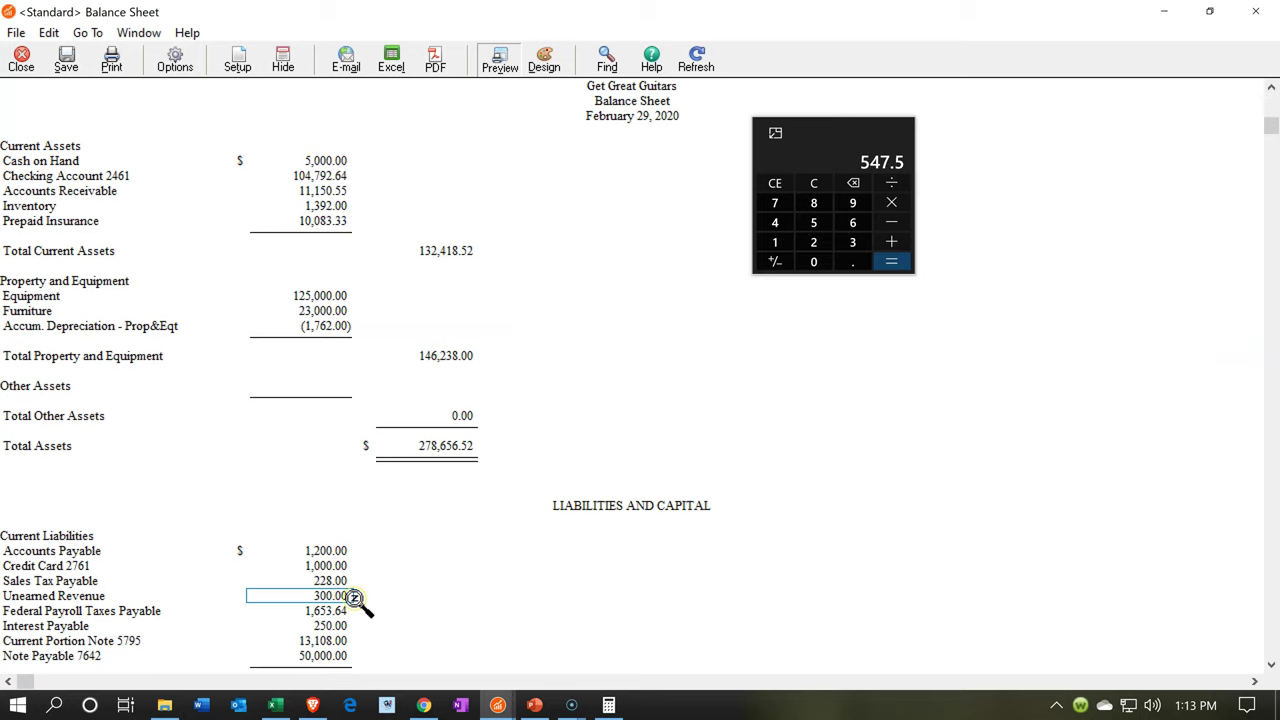
pyautogui.scroll(1, 356, 600)
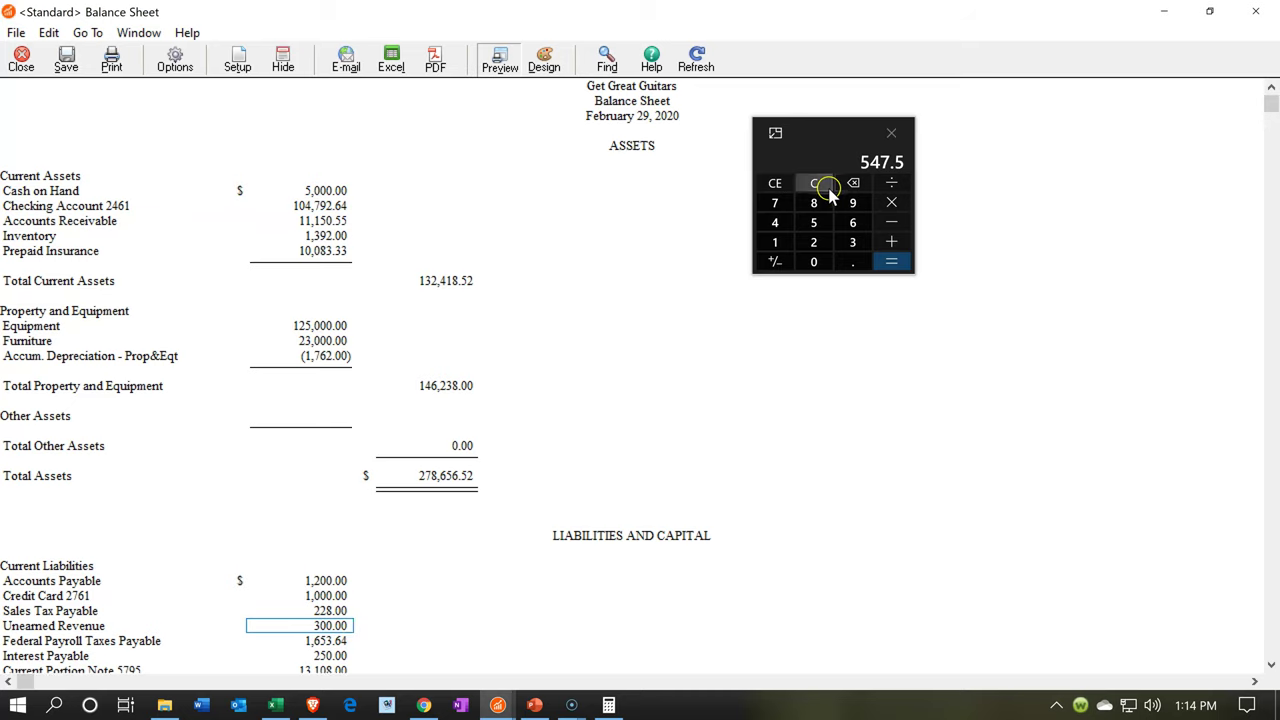
pyautogui.click(312, 223)
pyautogui.doubleClick(312, 223)
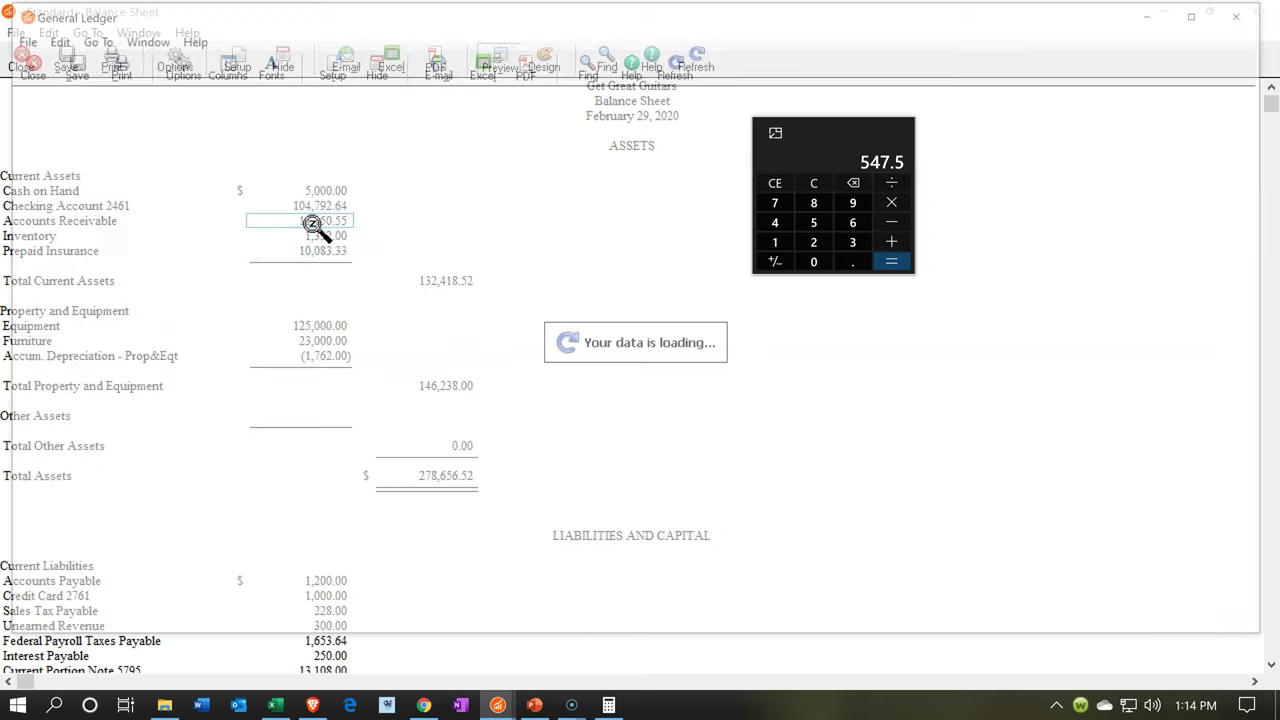
pyautogui.click(510, 495)
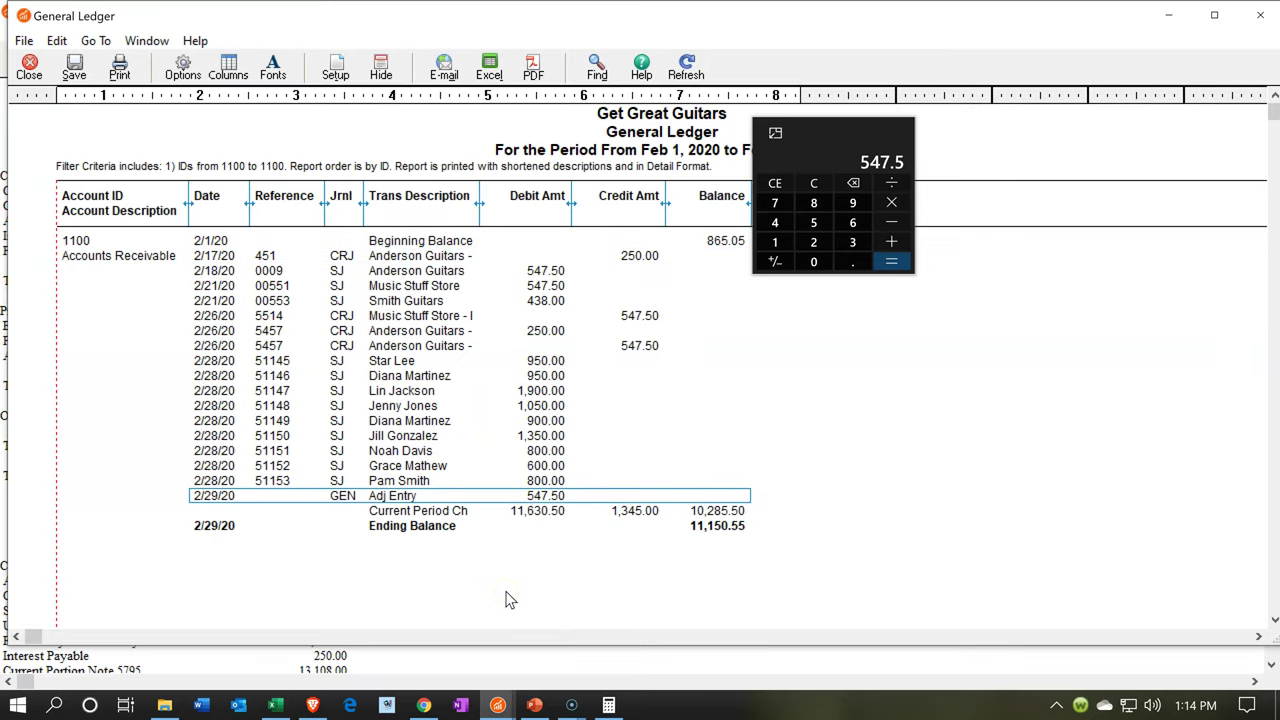
pyautogui.click(430, 564)
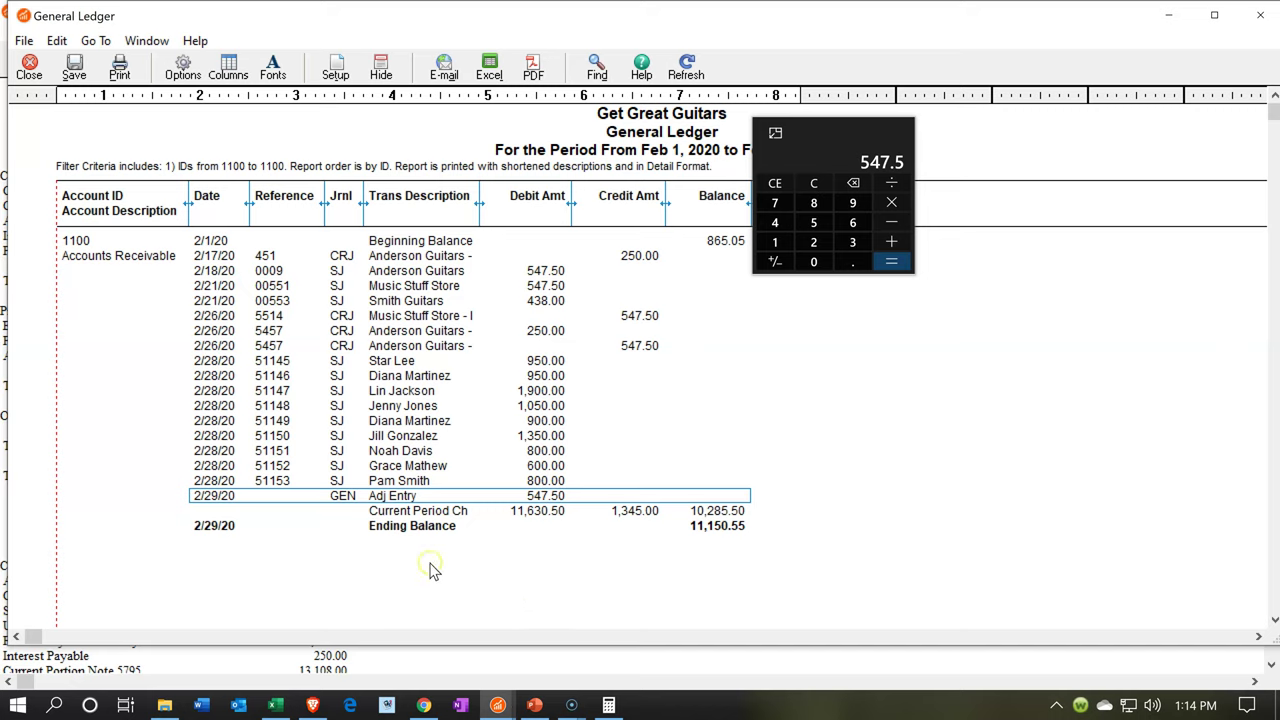